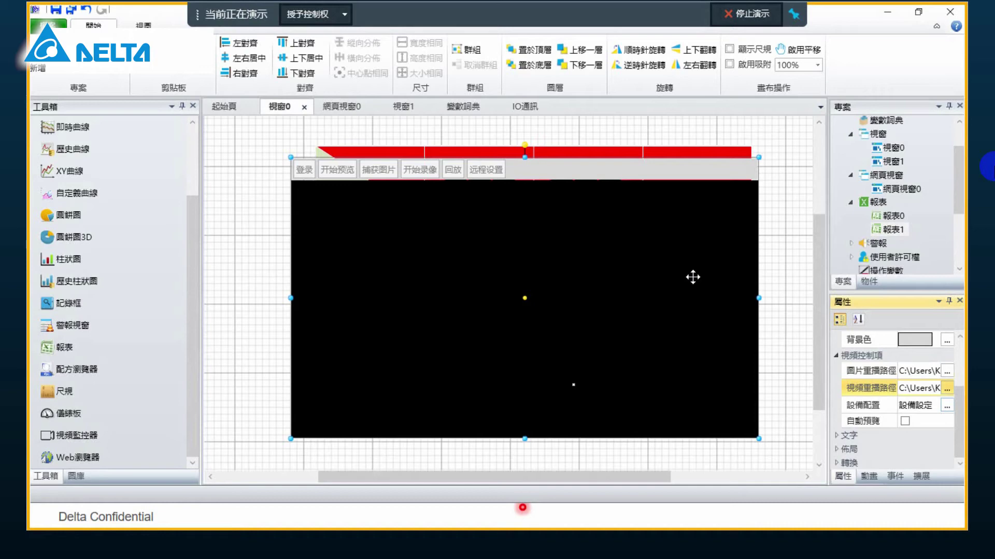
scroll(692, 277, "down", 1)
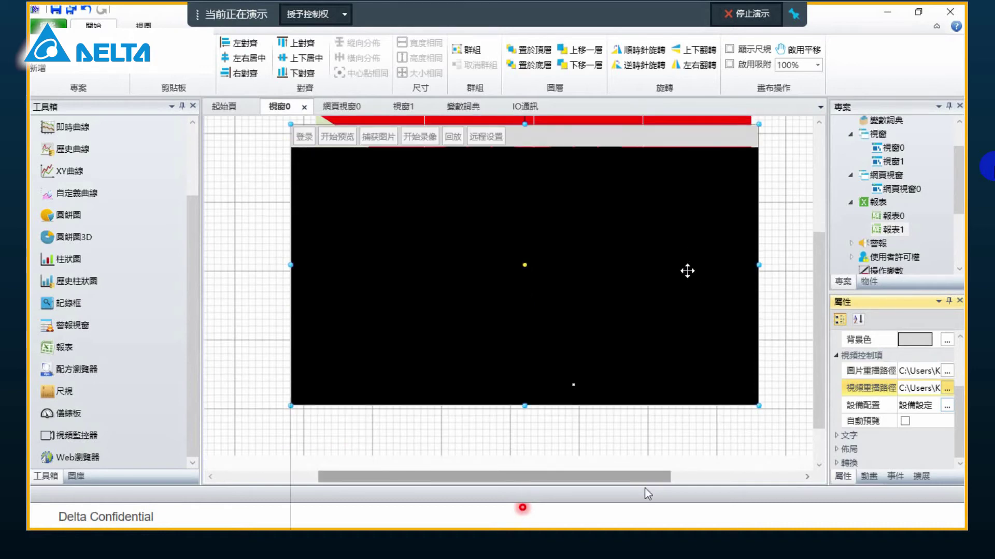
left_click(599, 515)
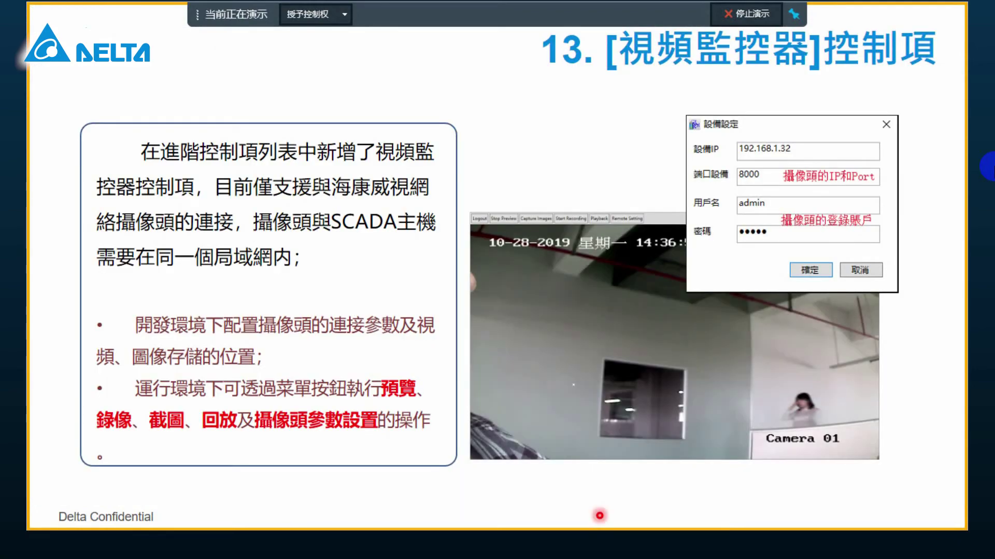
left_click(591, 426)
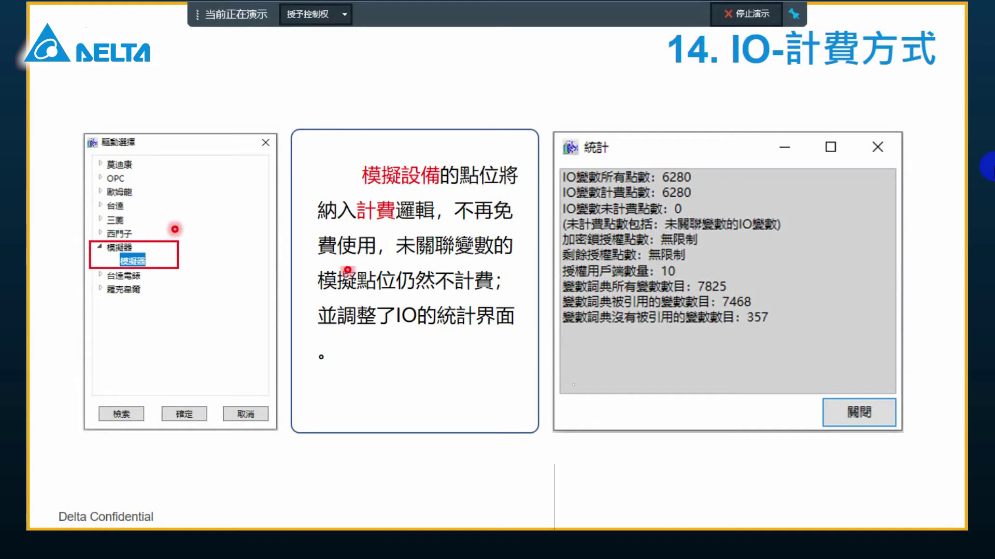
left_click(492, 312)
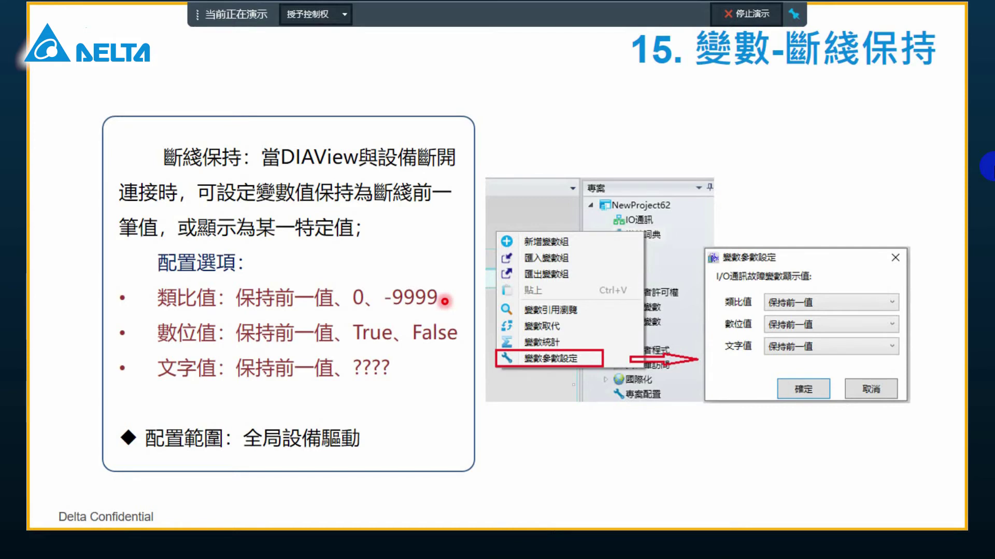
Leave the slide show and go to the desktop to bring up Modbus Slave.
key("super")
right_click(637, 517)
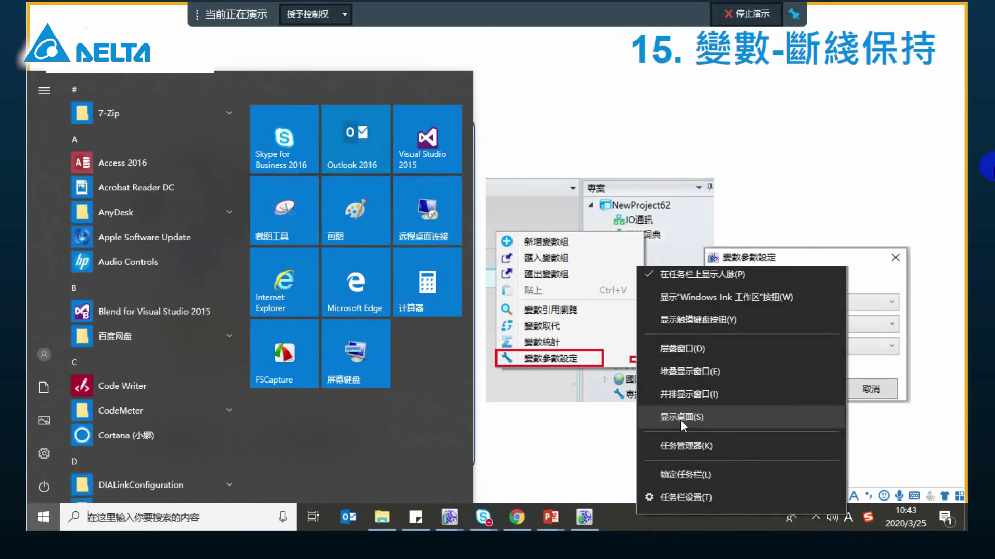
left_click(680, 417)
key("super")
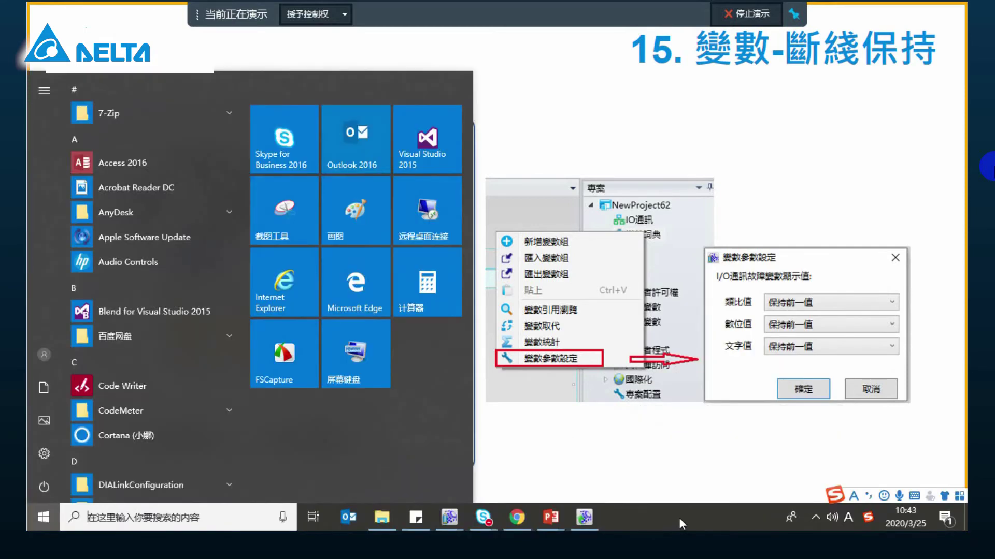
right_click(678, 518)
left_click(716, 421)
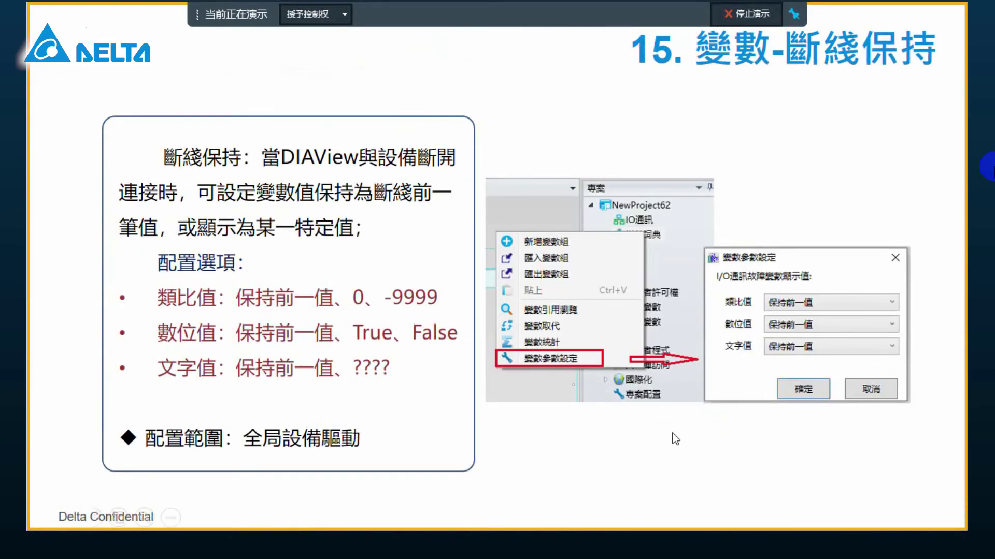
key("Escape")
key("alt+Tab")
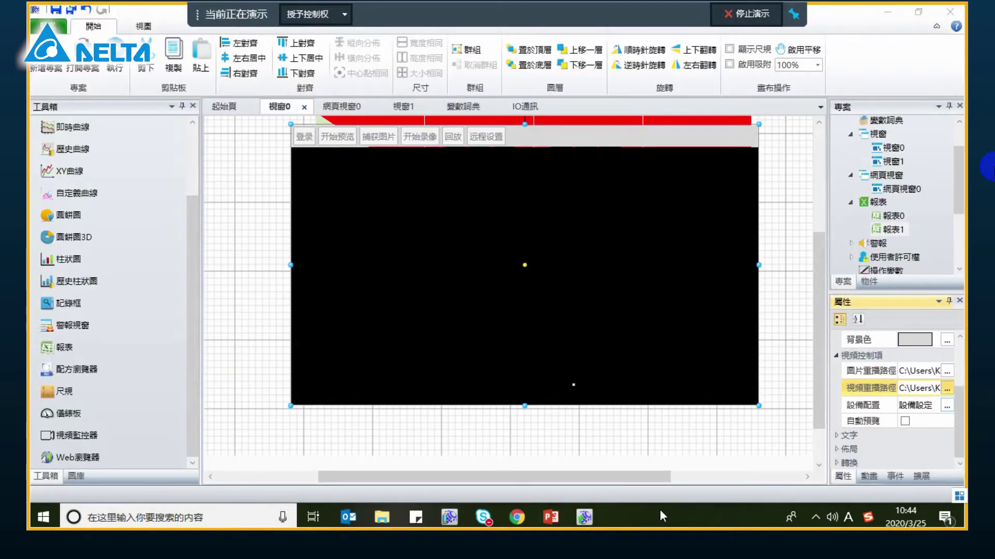
key("super+d")
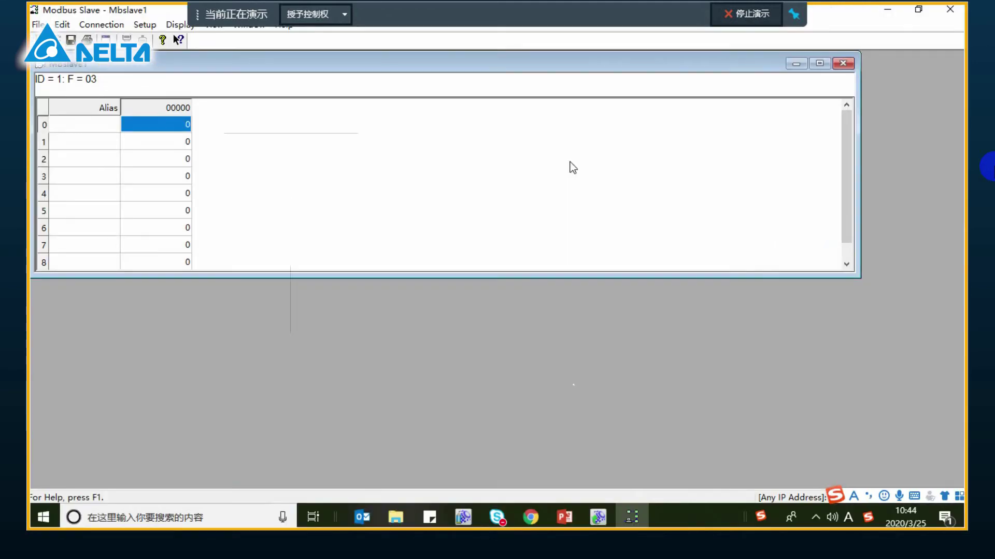
Set register 0 of Mbslave1 to 111.
double_click(178, 128)
type("111")
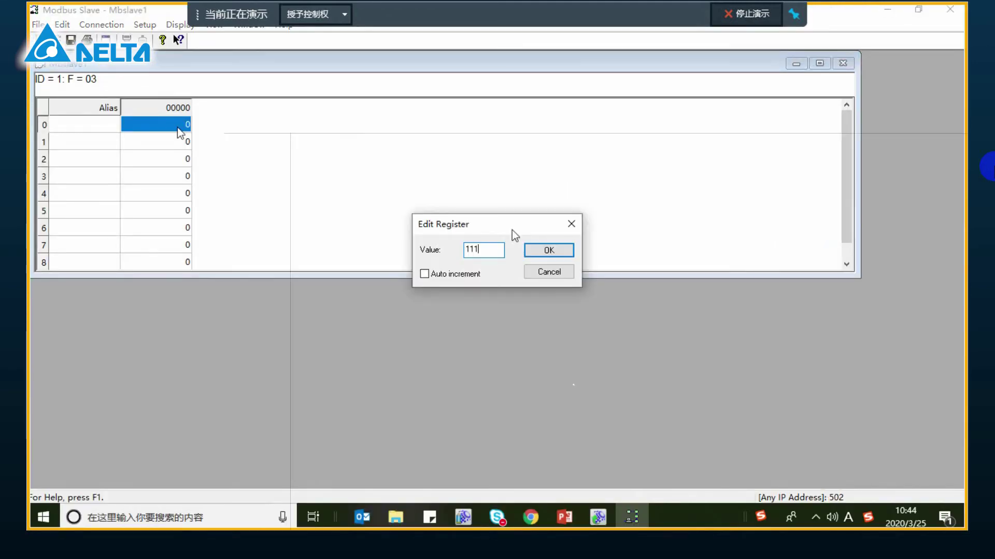
key("Return")
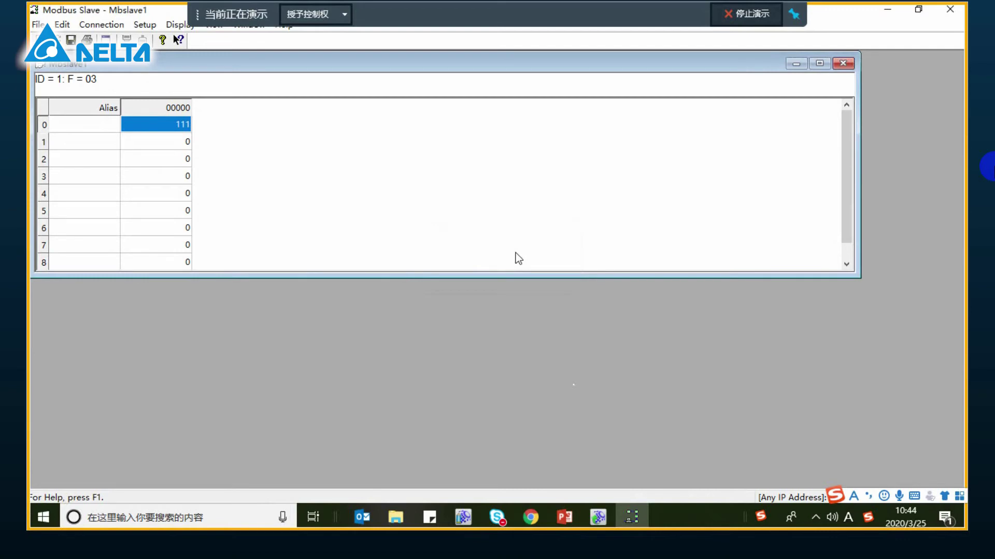
Switch to DIAView and delete the video monitor control and the red table behind it from 視窗0.
left_click(462, 517)
left_click(381, 466)
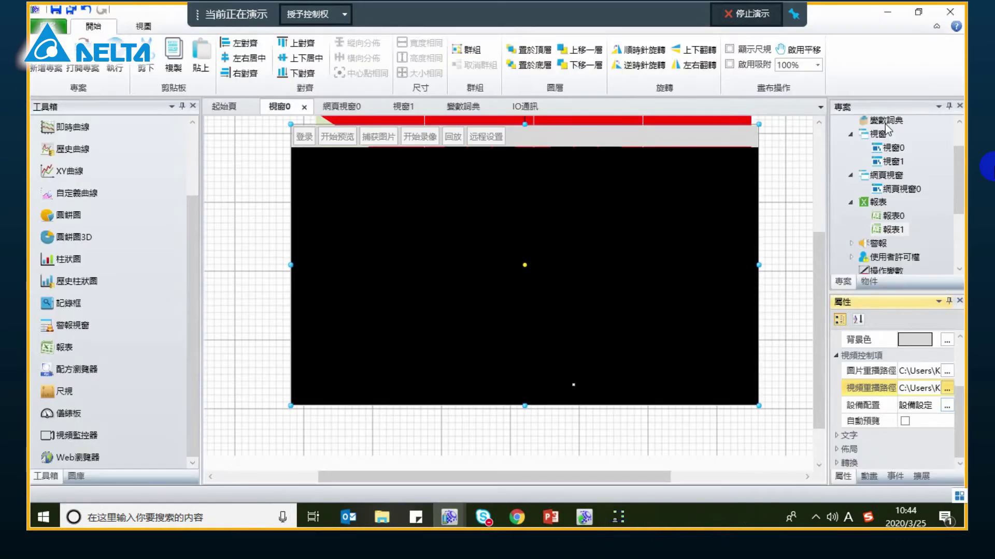
left_click(625, 166)
key("Delete")
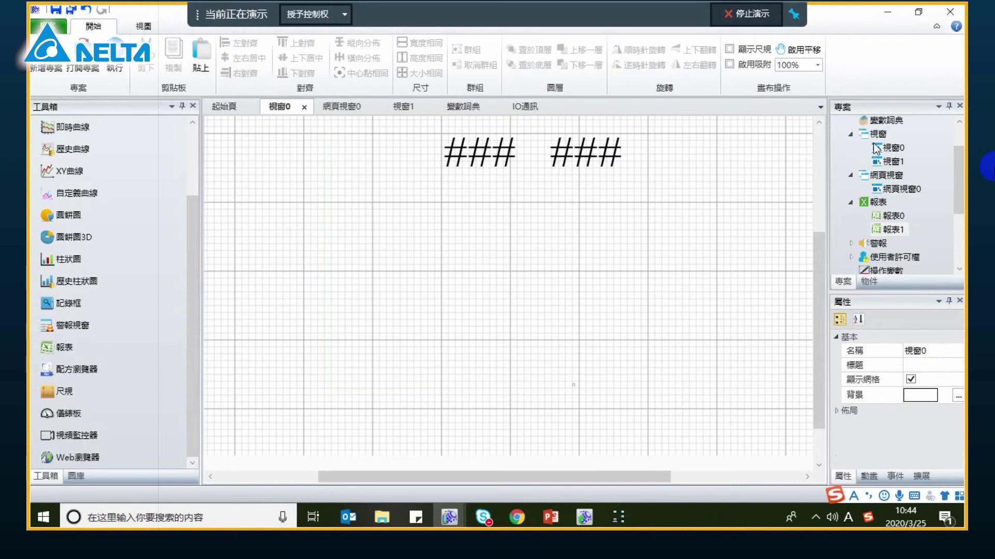
Add a Modbus TCP device with the IP address 127.0.0.1 under IO通訊.
scroll(875, 149, "up", 2)
double_click(878, 150)
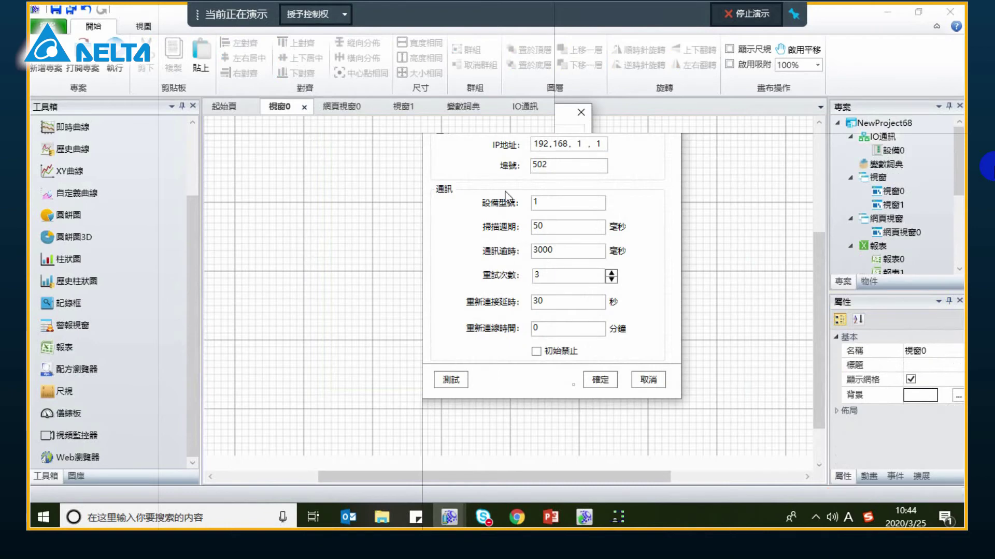
double_click(543, 143)
type("127. 0 ")
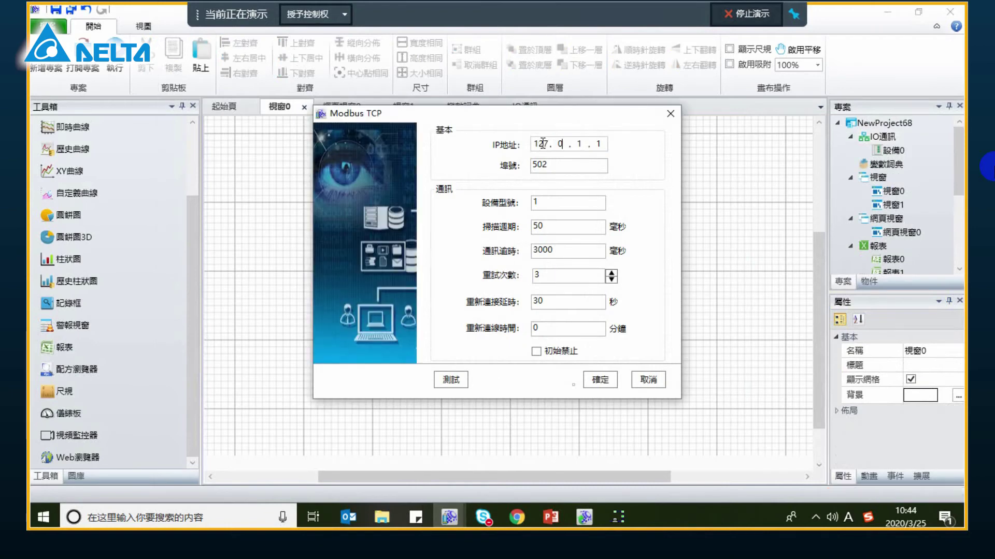
type(". 0")
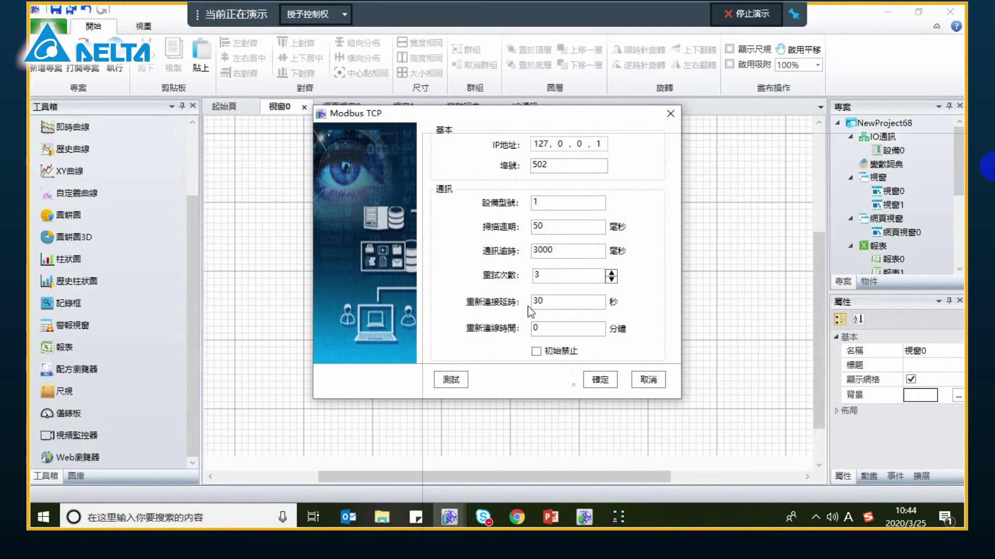
key("Return")
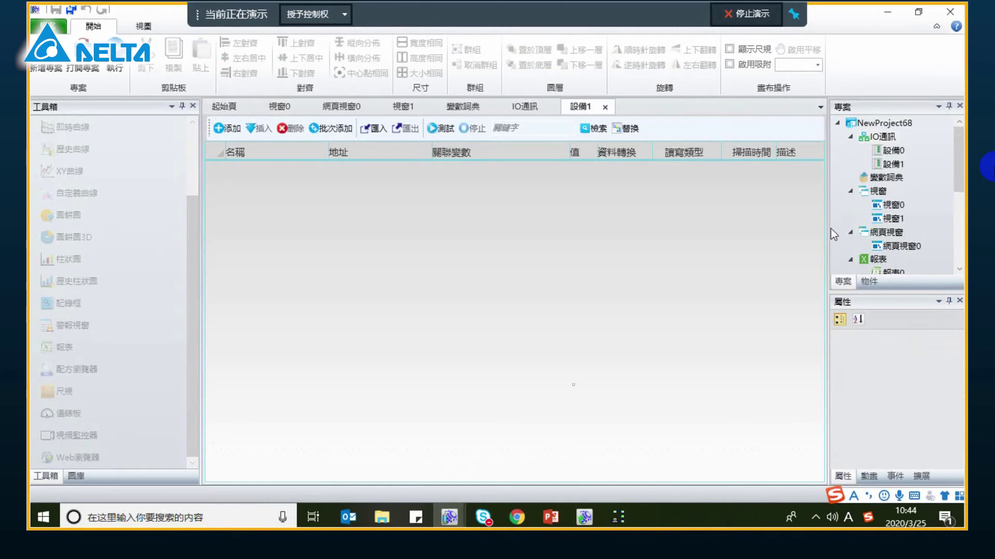
Add two address points to 設備1 and link them to Var.變數 and Var.變數1.
left_click(231, 133)
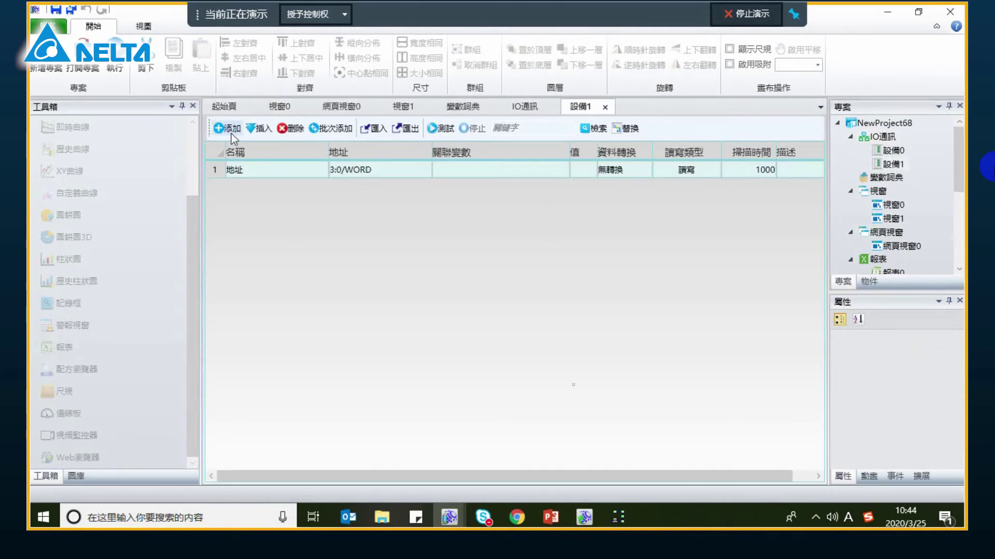
left_click(231, 132)
double_click(490, 168)
double_click(412, 153)
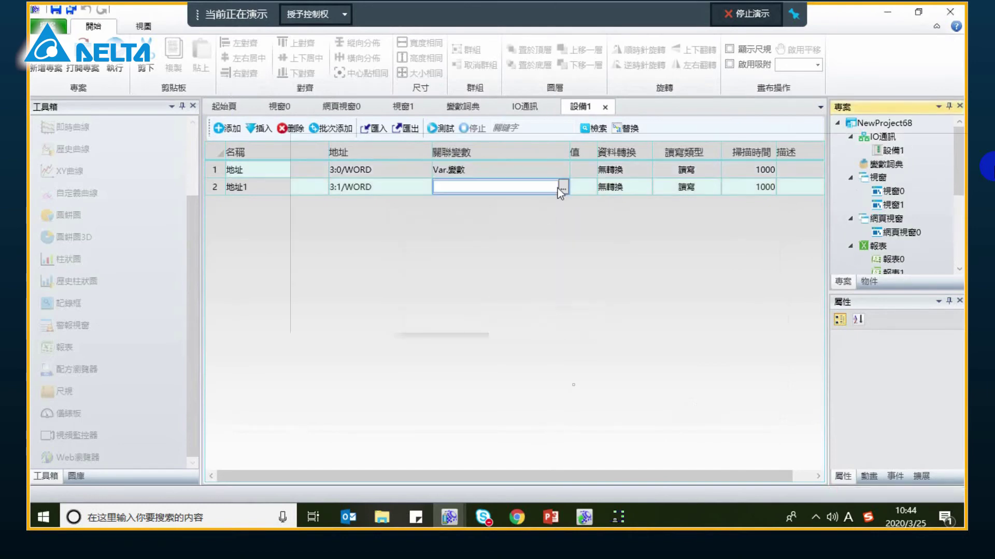
left_click(557, 188)
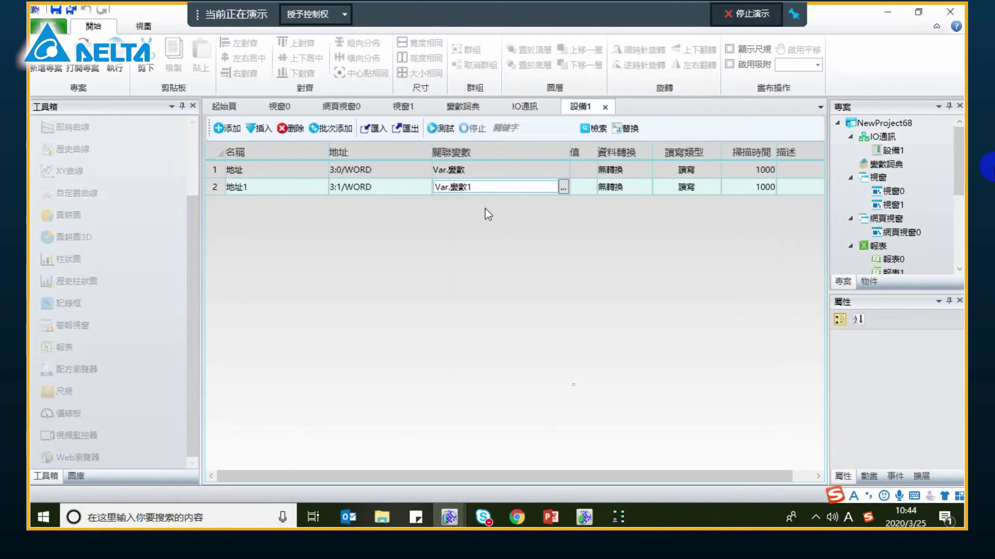
Test the communication of 設備1's points, then stop the test and close the device page.
left_click(448, 129)
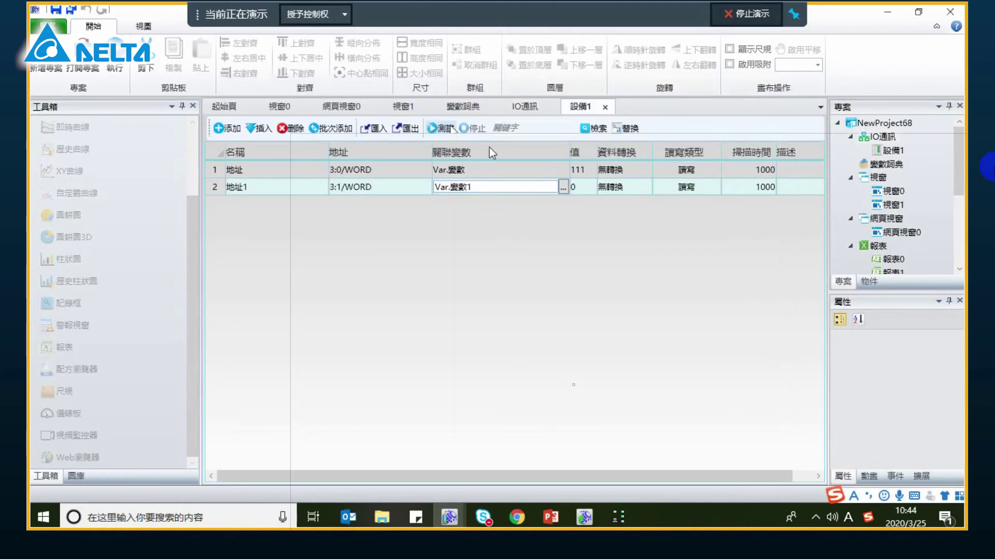
left_click(472, 128)
left_click(605, 107)
left_click(532, 335)
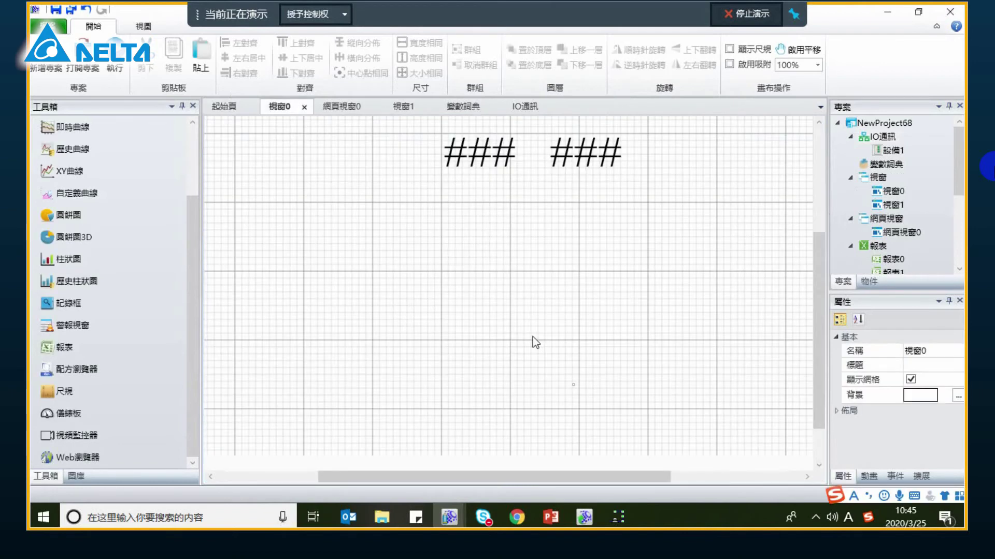
Bind the 類比值顯示 animation of the first ### text in 視窗0 to Var.變數.
scroll(535, 342, "up", 3)
left_click(479, 284)
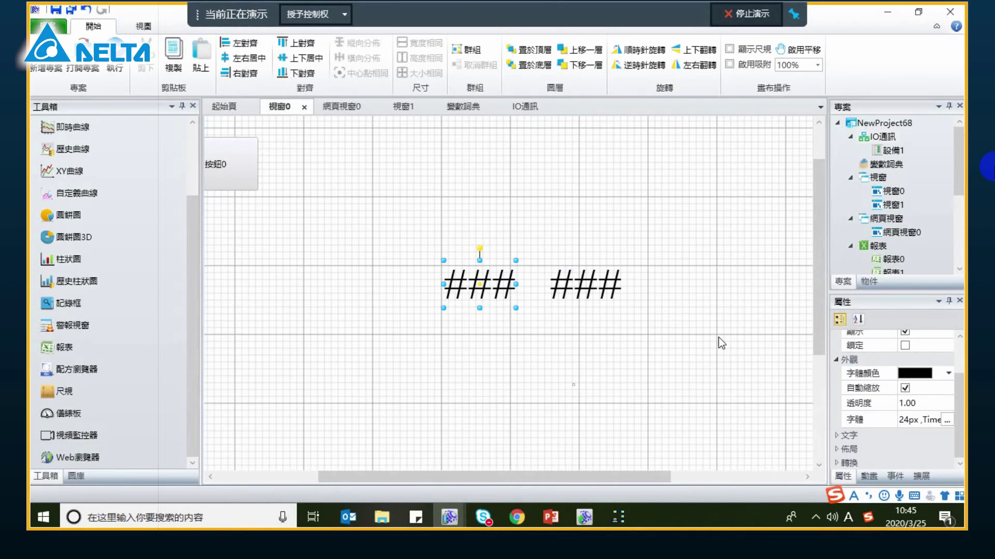
left_click(869, 476)
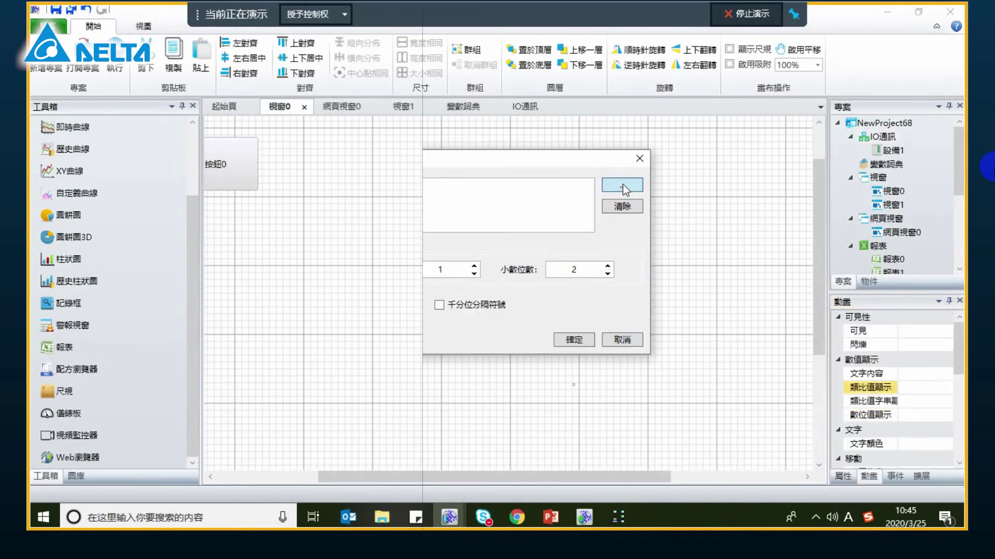
left_click(622, 185)
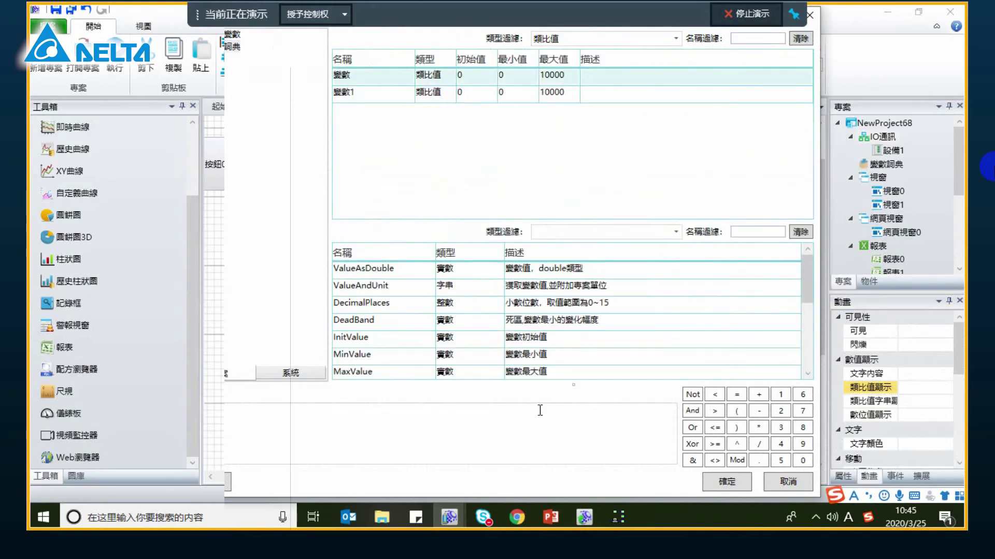
left_click(726, 482)
left_click(652, 456)
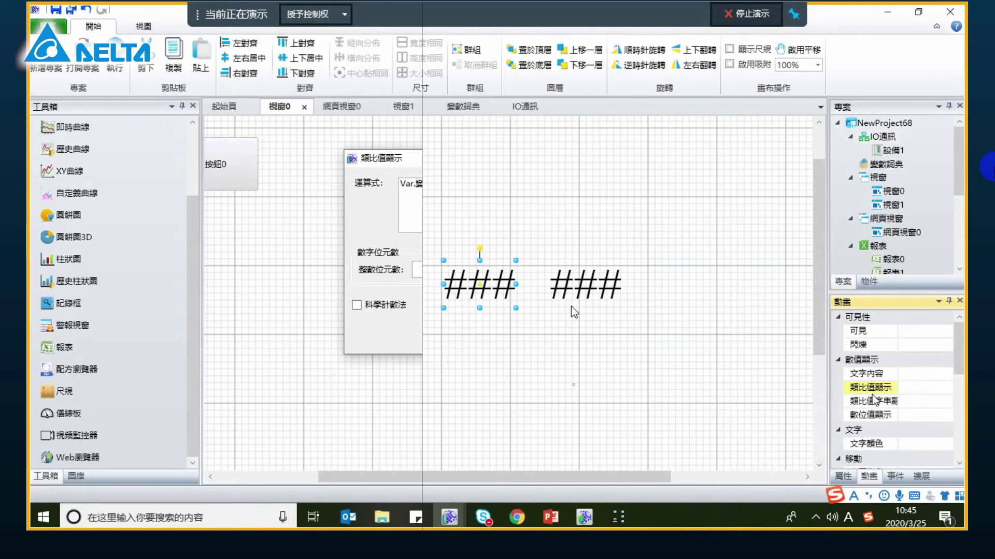
Bind the 類比值顯示 animation of the second ### text in 視窗0 to Var.變數1.
left_click(872, 392)
left_click(622, 185)
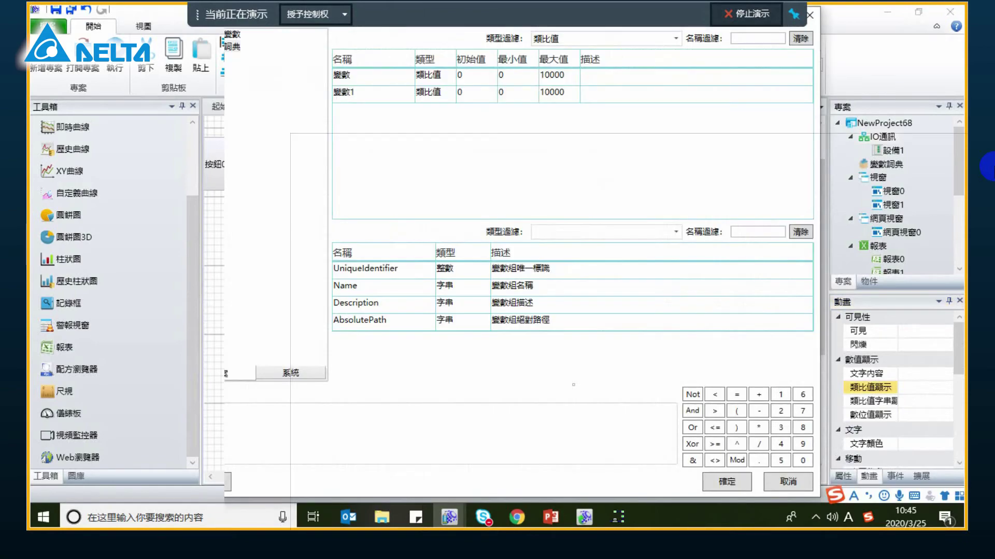
double_click(357, 93)
left_click(727, 482)
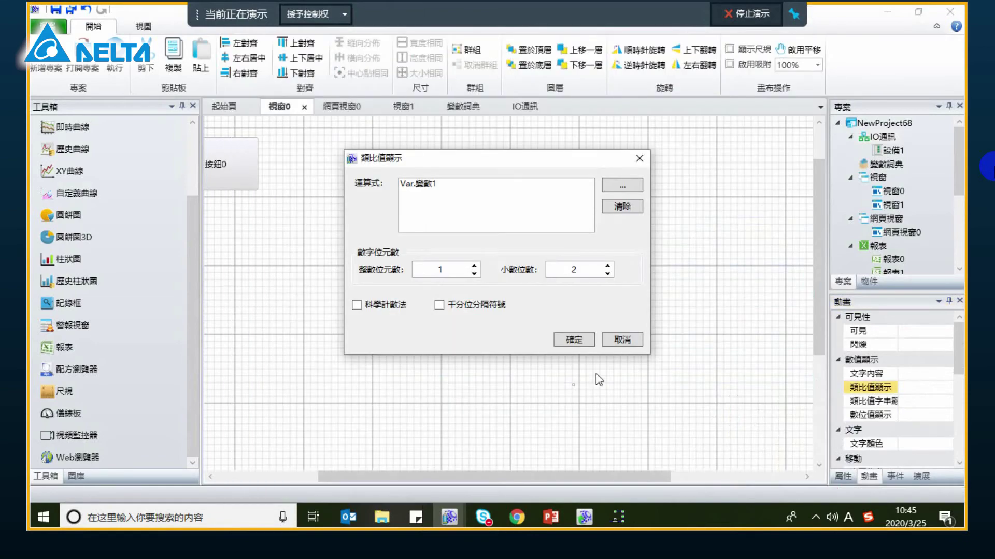
left_click(573, 339)
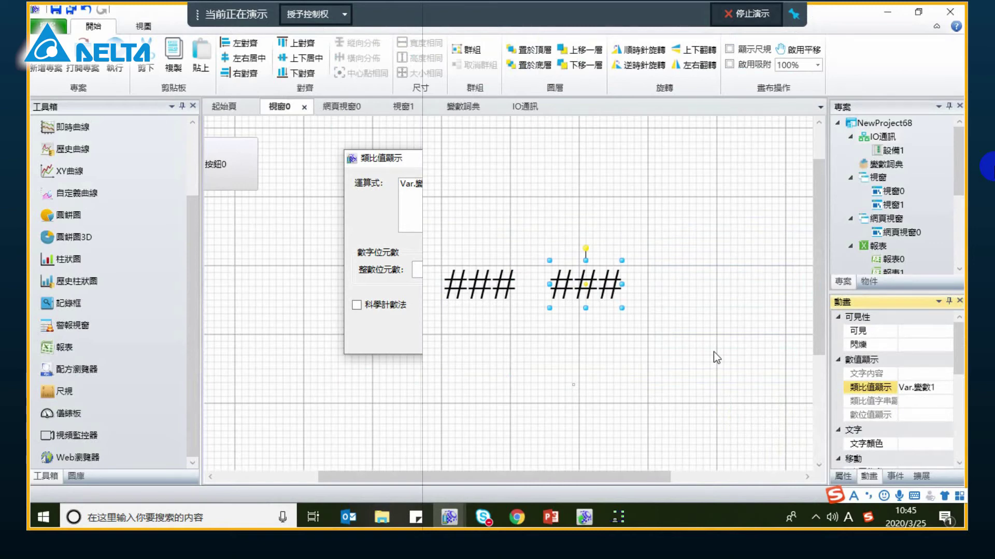
Open the 變數參數設定 of 變數詞典 and accept 保持前一值 for the analog, digital and text values.
left_click(877, 164)
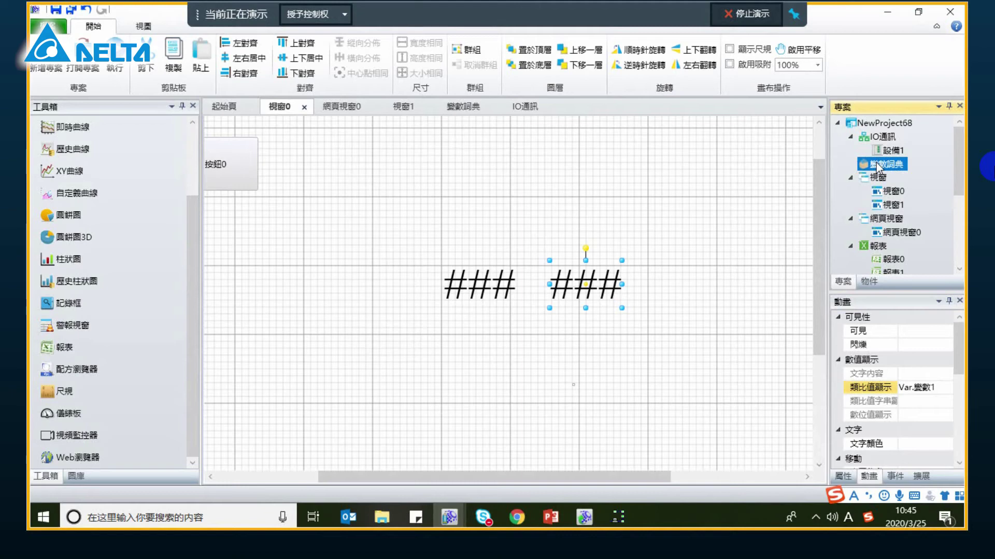
double_click(586, 284)
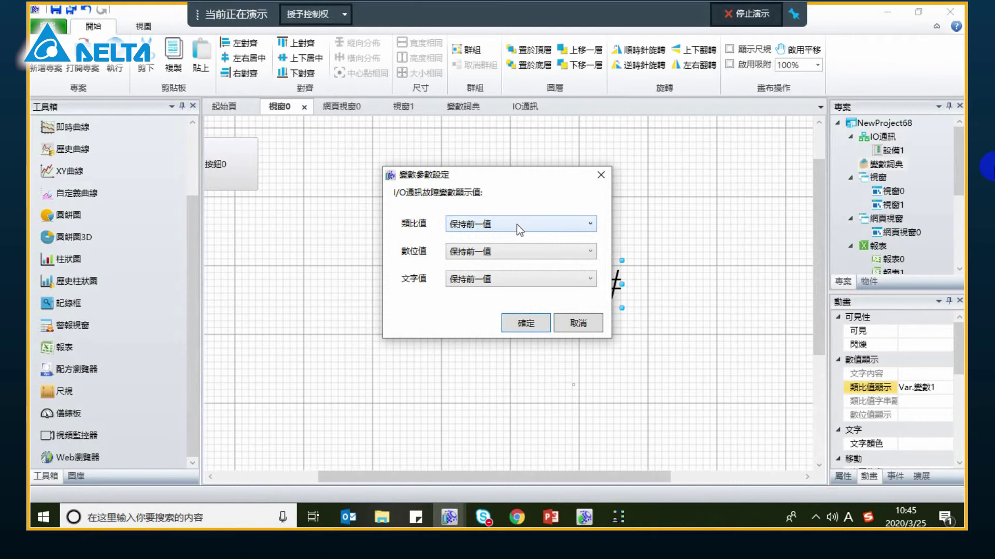
left_click(526, 323)
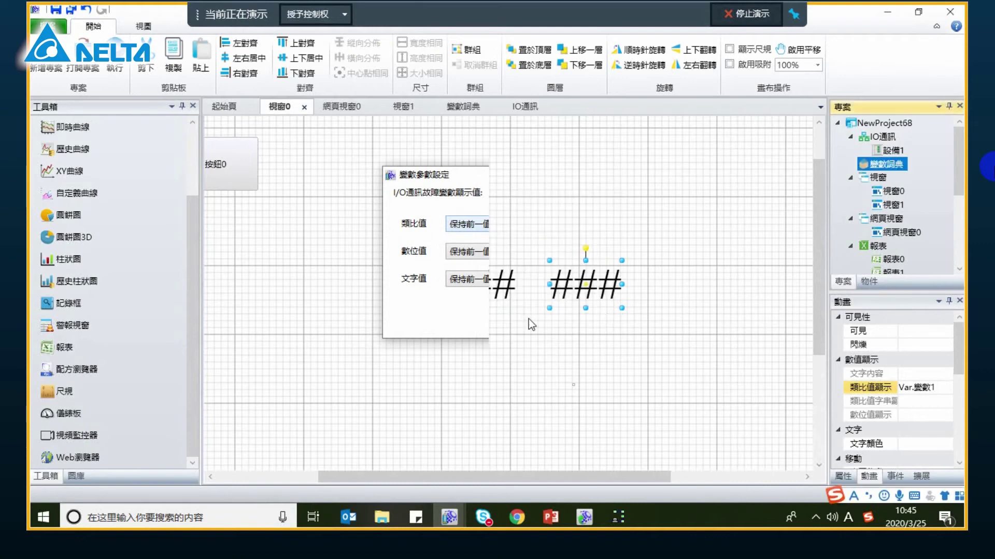
Run the project to show the two bound variable values in 視窗0.
left_click(124, 71)
left_click(617, 279)
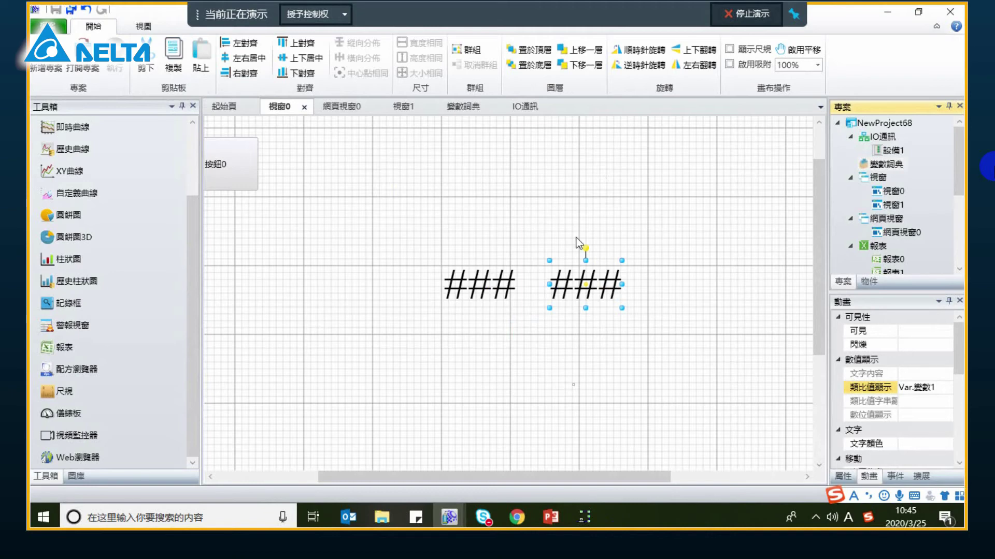
key("F5")
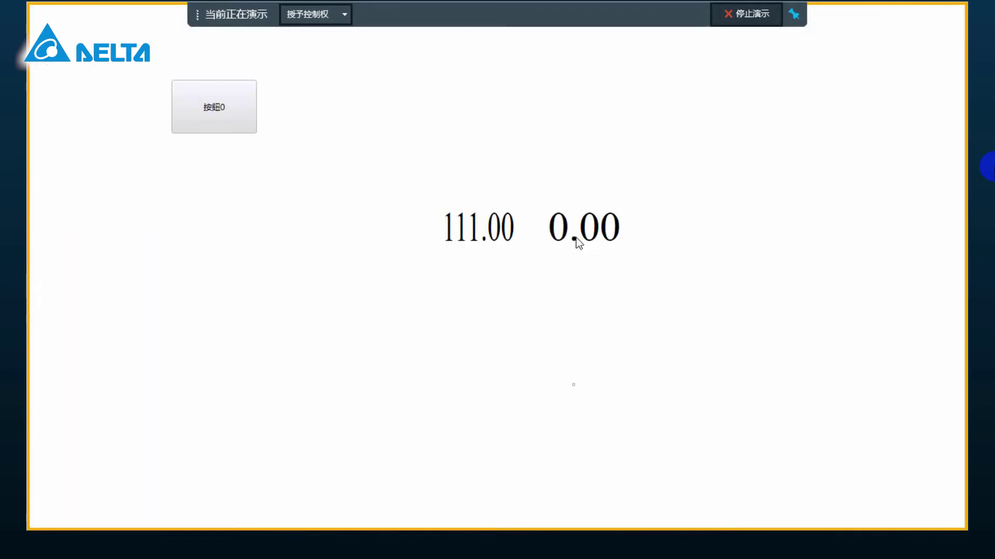
Switch to Modbus Slave and set register 0 to 222 and register 1 to 333.
key("super")
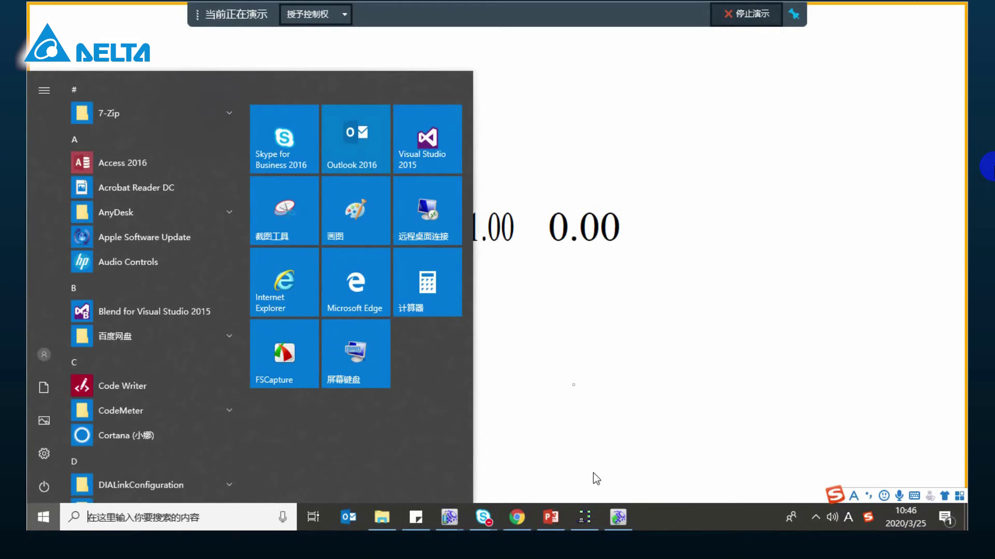
left_click(592, 508)
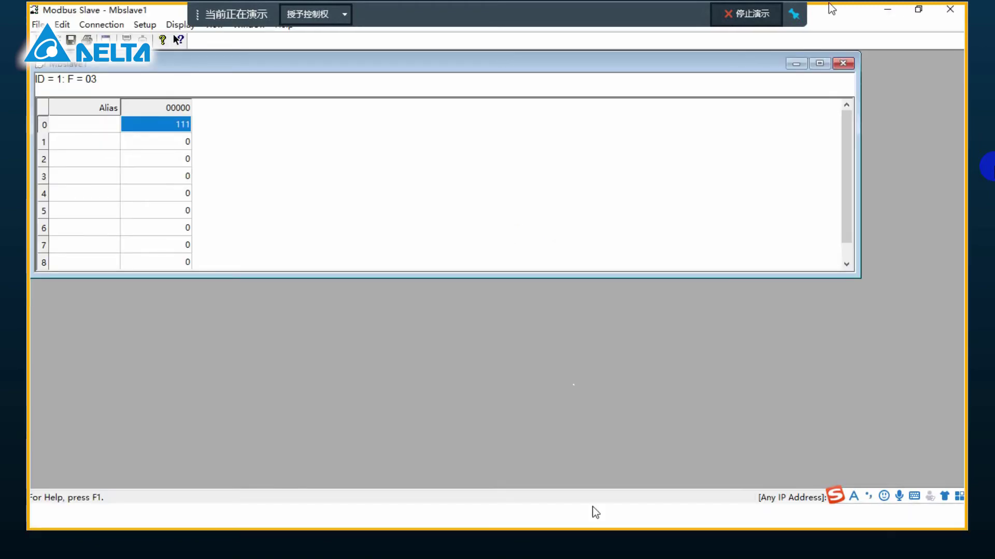
left_click(918, 10)
left_click_drag(588, 168, 952, 190)
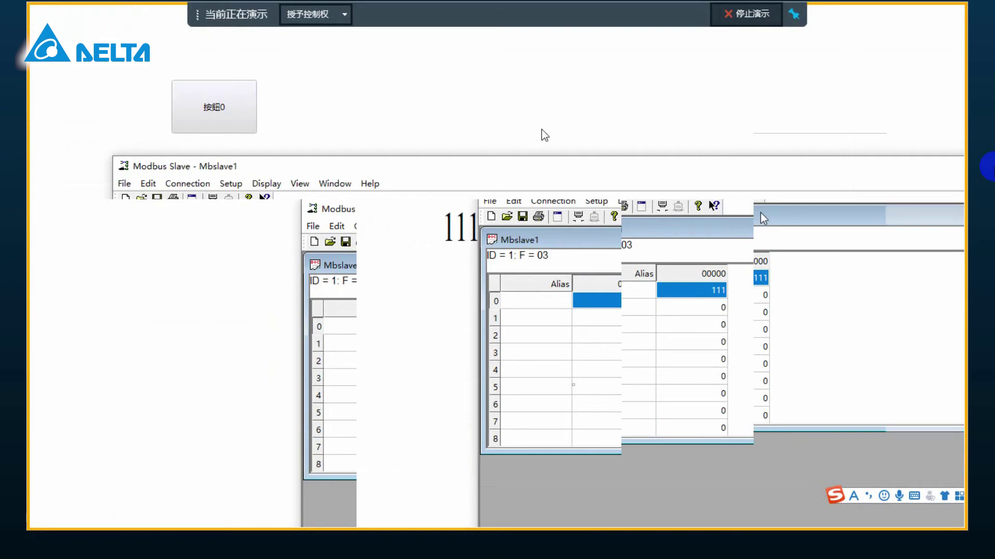
double_click(744, 278)
type("222")
key("Return")
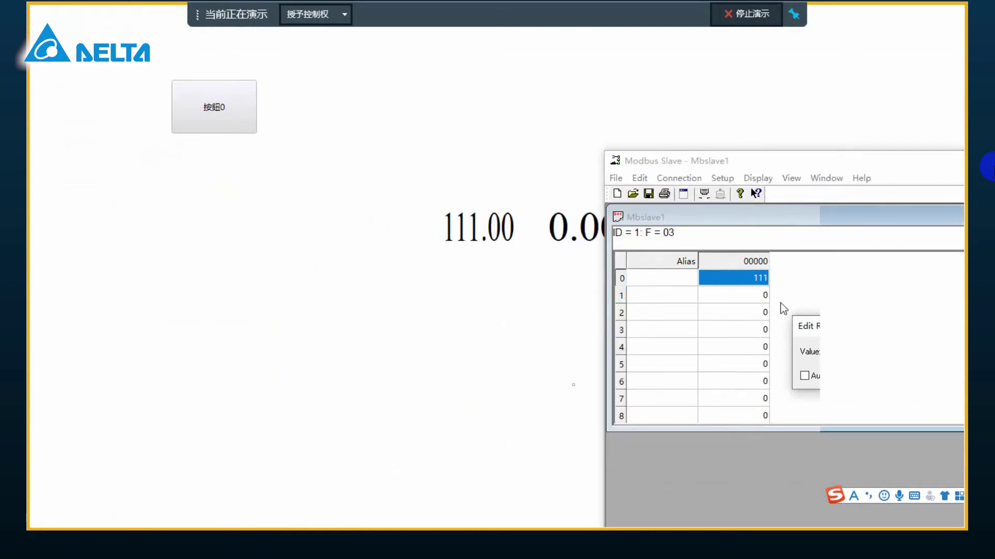
double_click(761, 297)
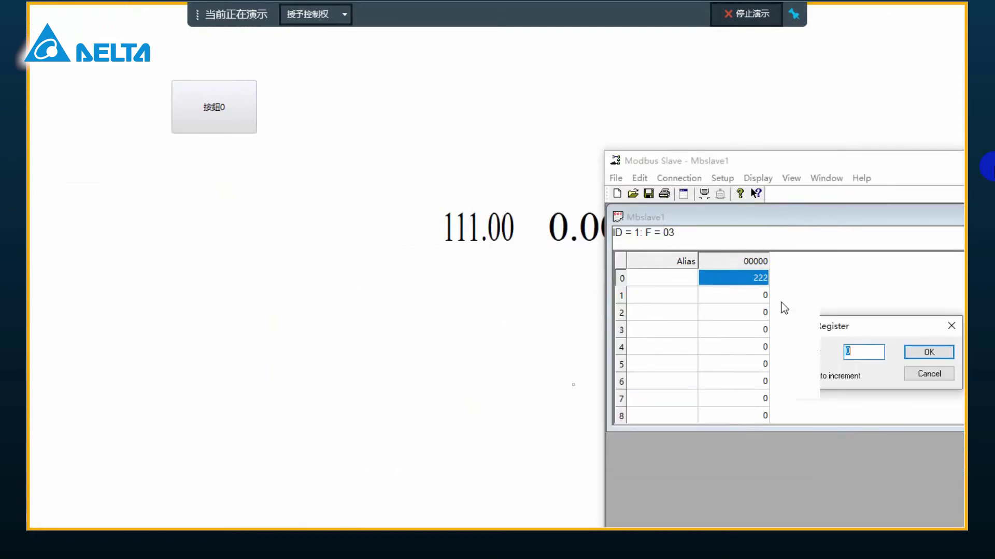
type("333")
key("Return")
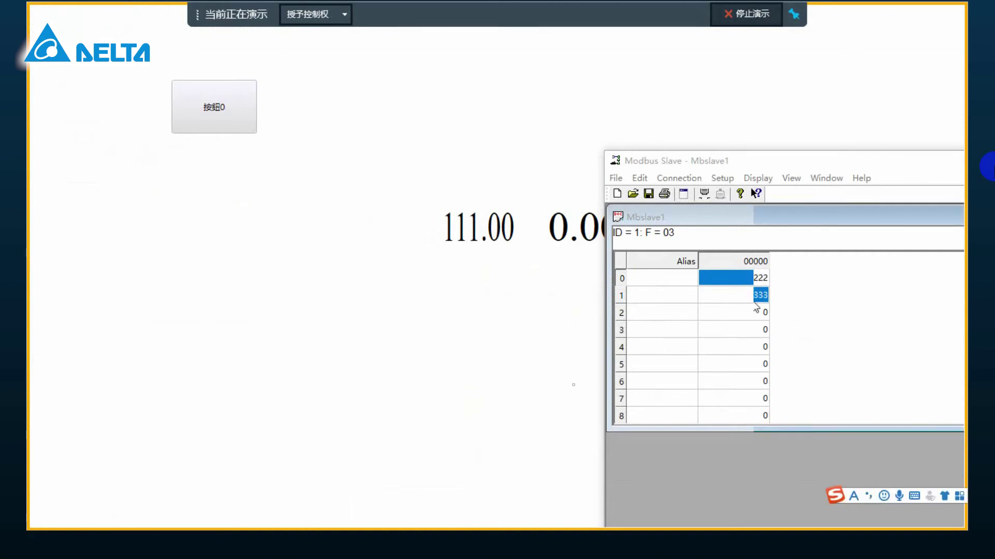
Close Modbus Slave without saving the changes to Mbslave1 to disconnect the simulated device.
left_click_drag(788, 162, 159, 177)
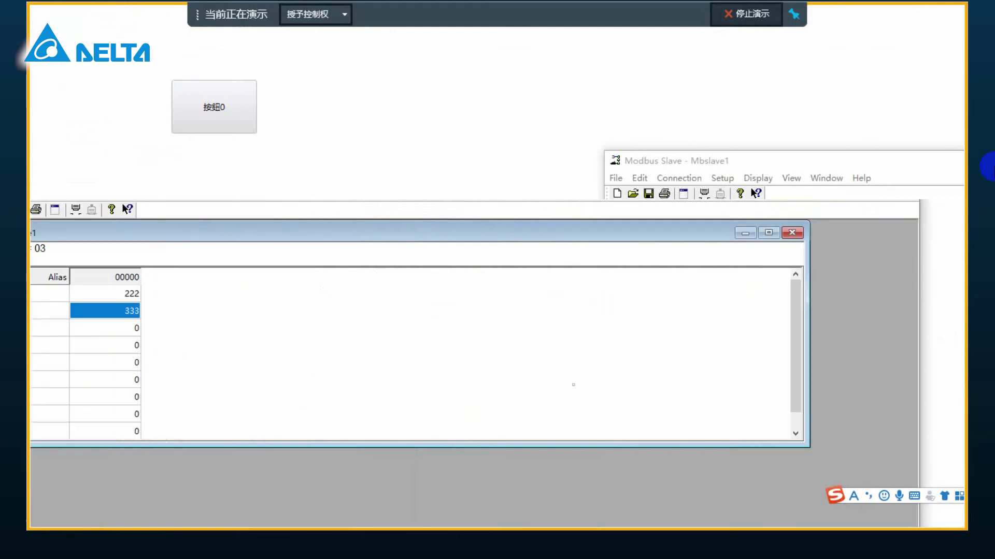
left_click(903, 177)
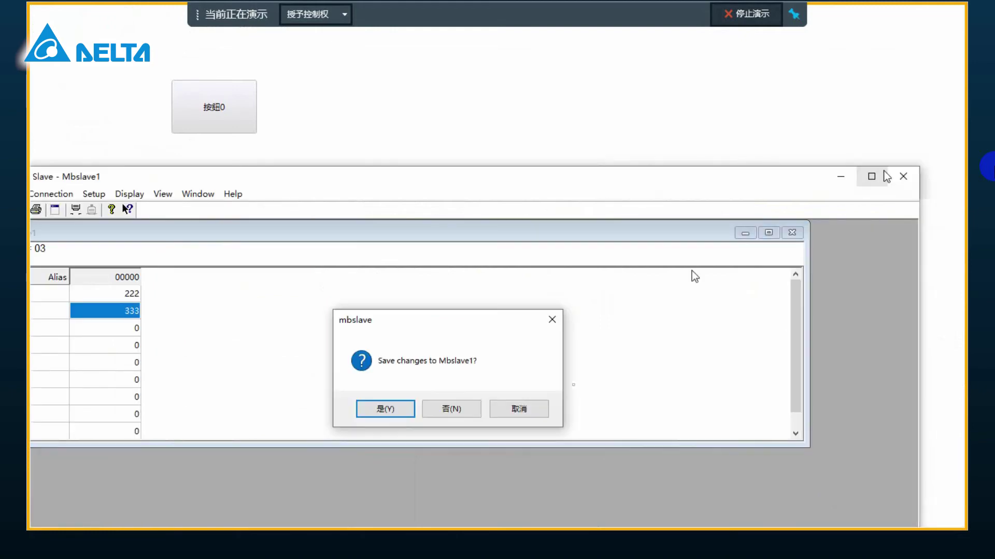
left_click(450, 408)
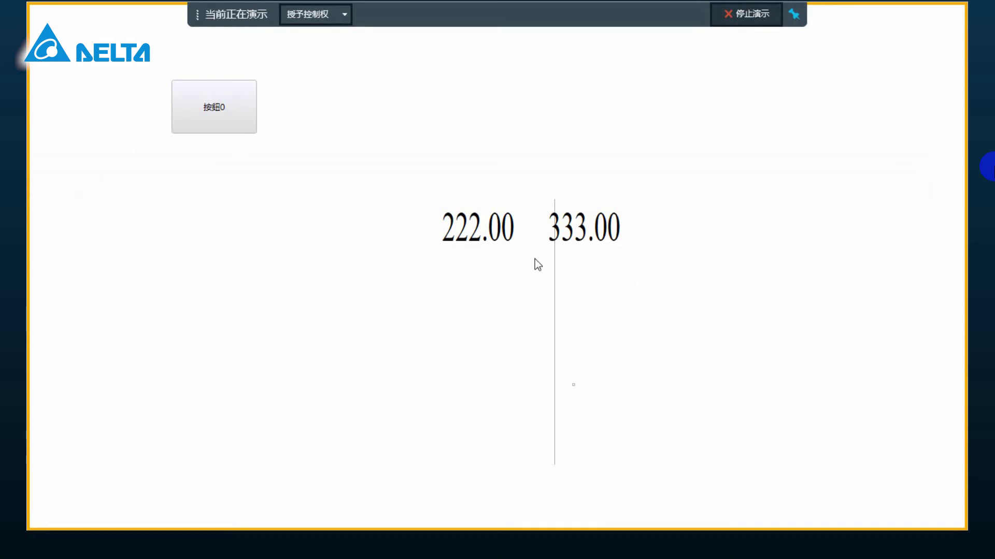
Take the running window out of full screen and minimize the runtime and development windows to reach the desktop.
key("super")
right_click(656, 520)
left_click(690, 438)
key("super")
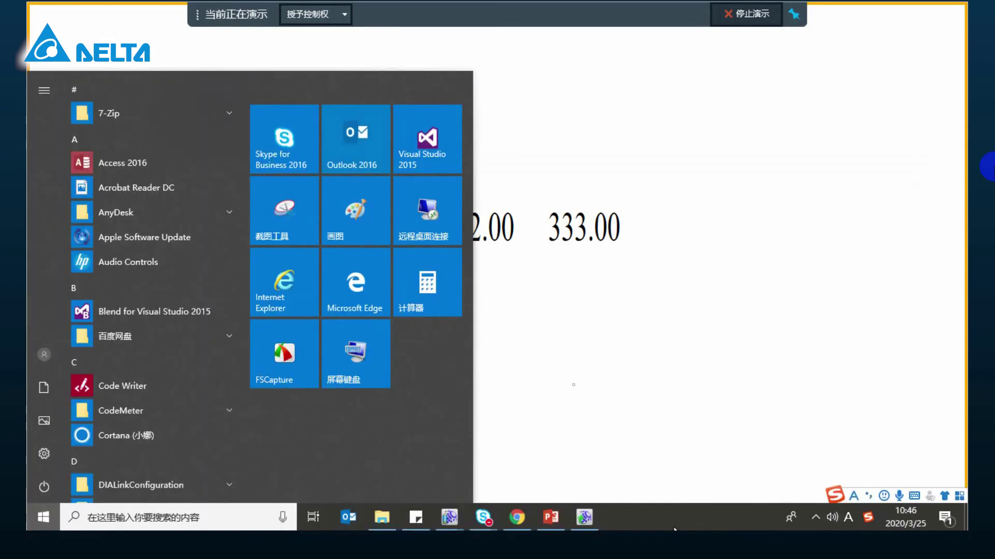
right_click(674, 519)
left_click(716, 428)
left_click(716, 428)
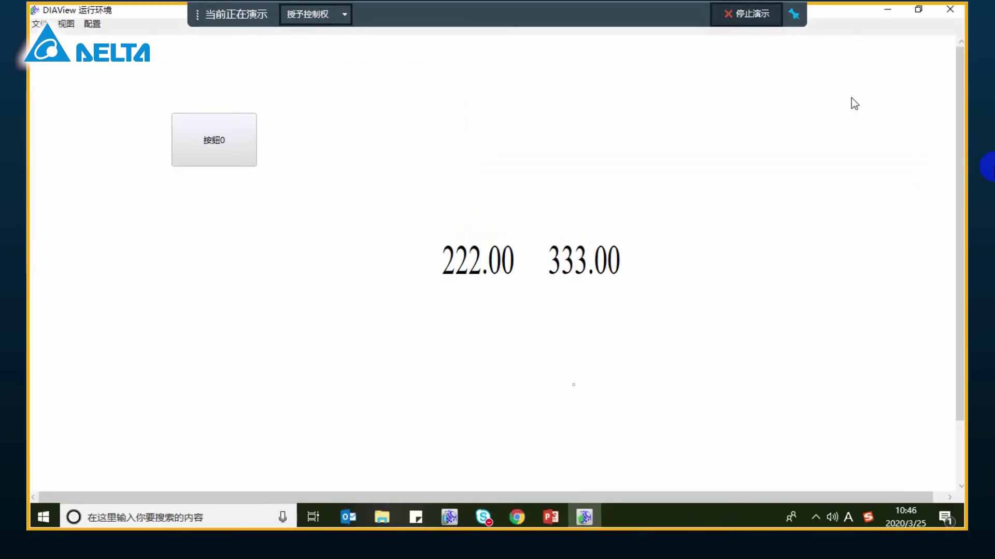
left_click(887, 16)
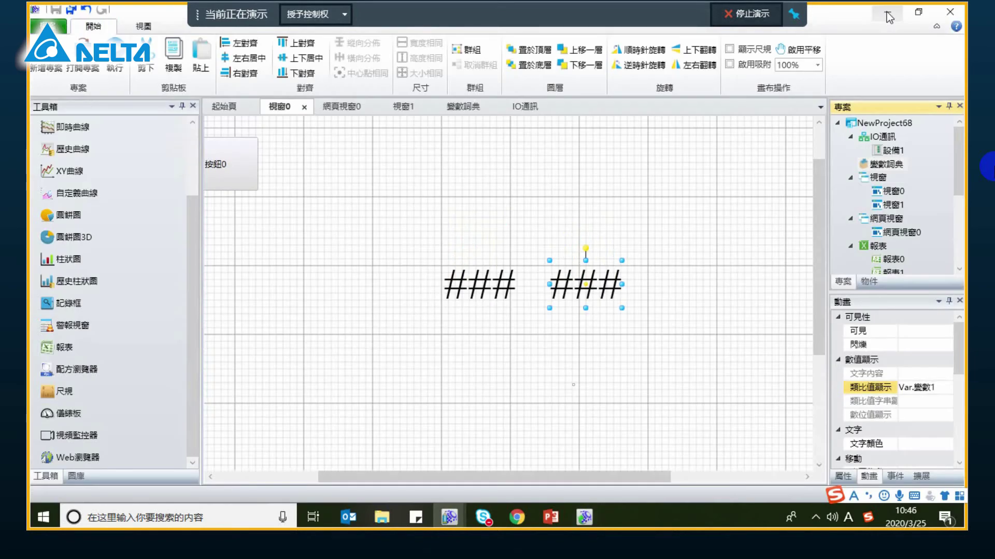
left_click(886, 16)
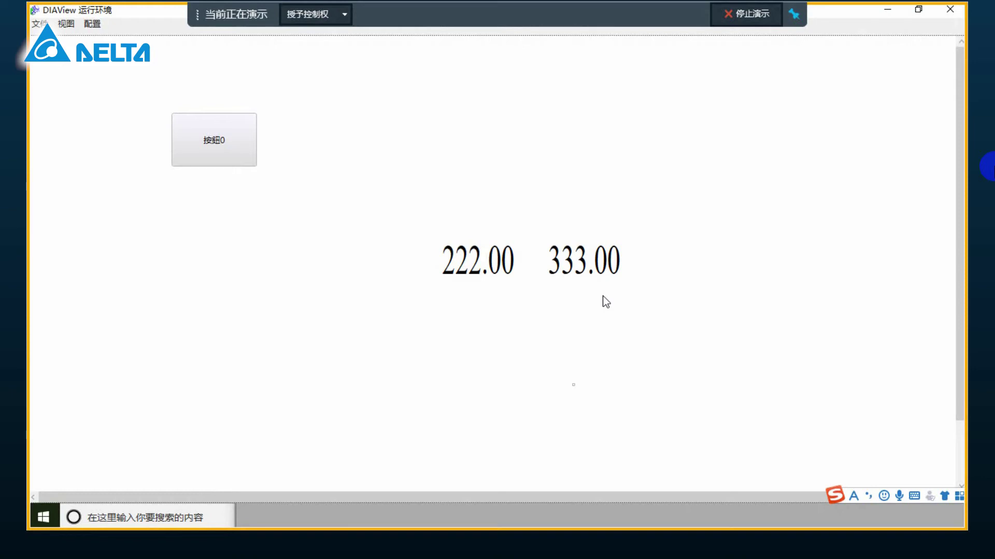
In Modbus Slave, set register 0 to 1 and register 1 to 2, and uncover the values in the running window.
key("super")
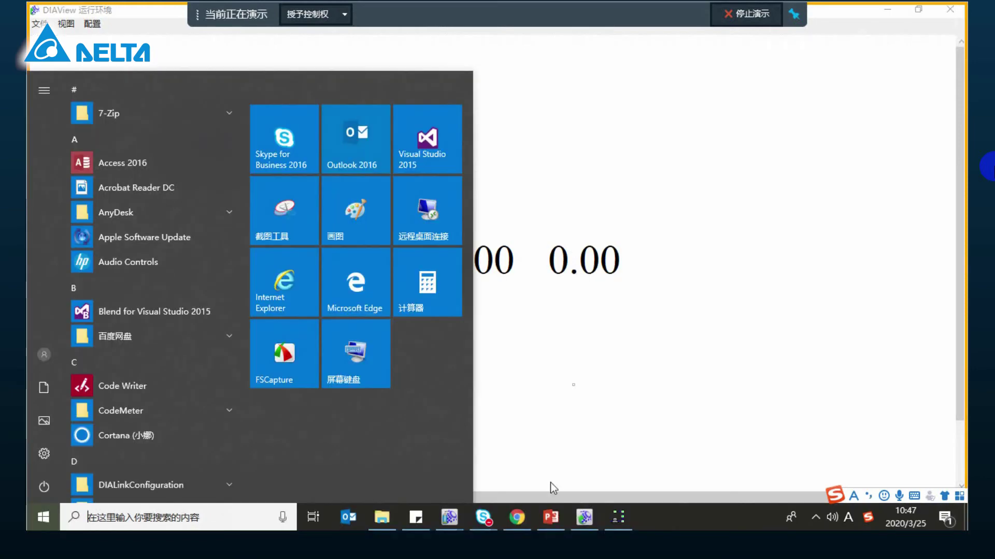
left_click(618, 517)
left_click_drag(499, 154, 658, 352)
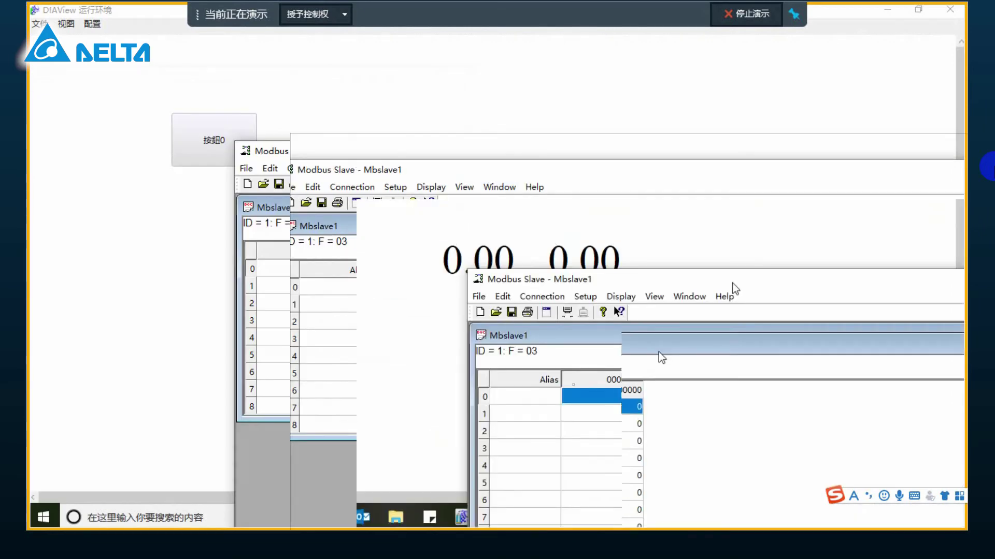
double_click(617, 409)
type("1")
key("Return")
key("Down")
key("Return")
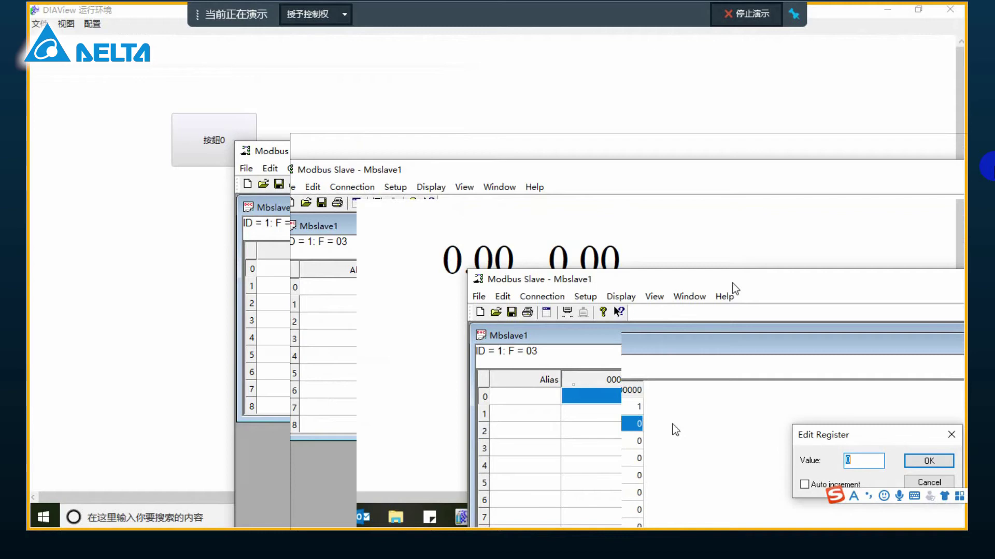
type("2")
key("Return")
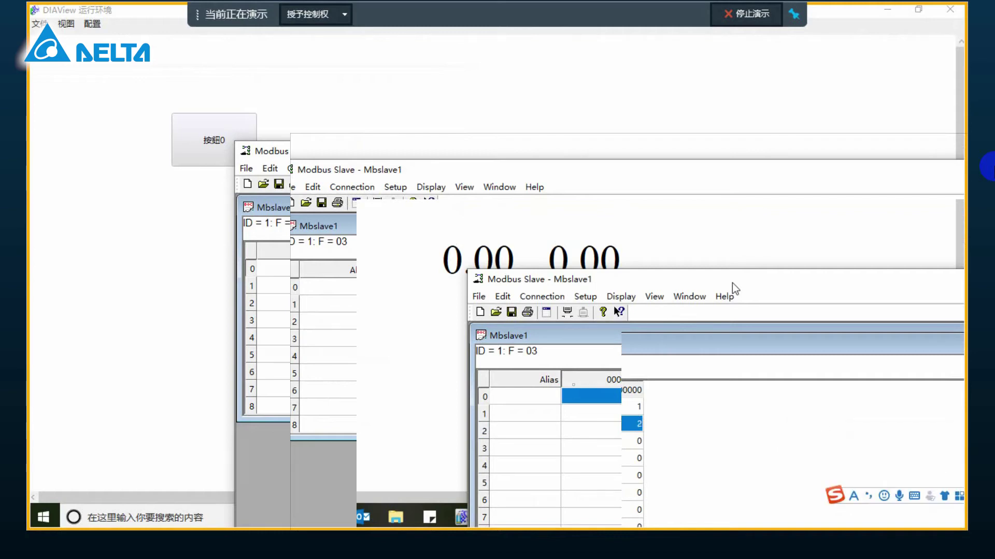
left_click_drag(839, 295, 761, 322)
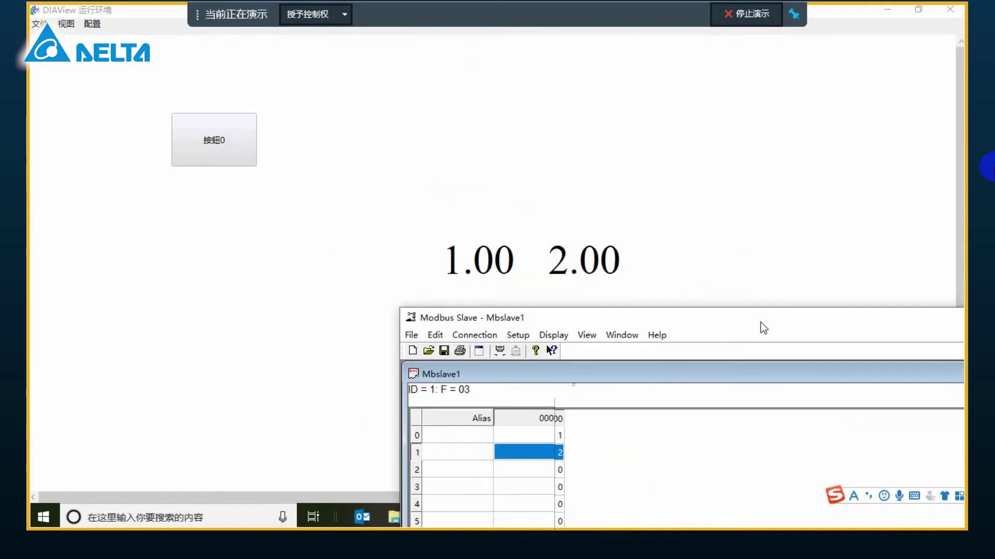
left_click(455, 443)
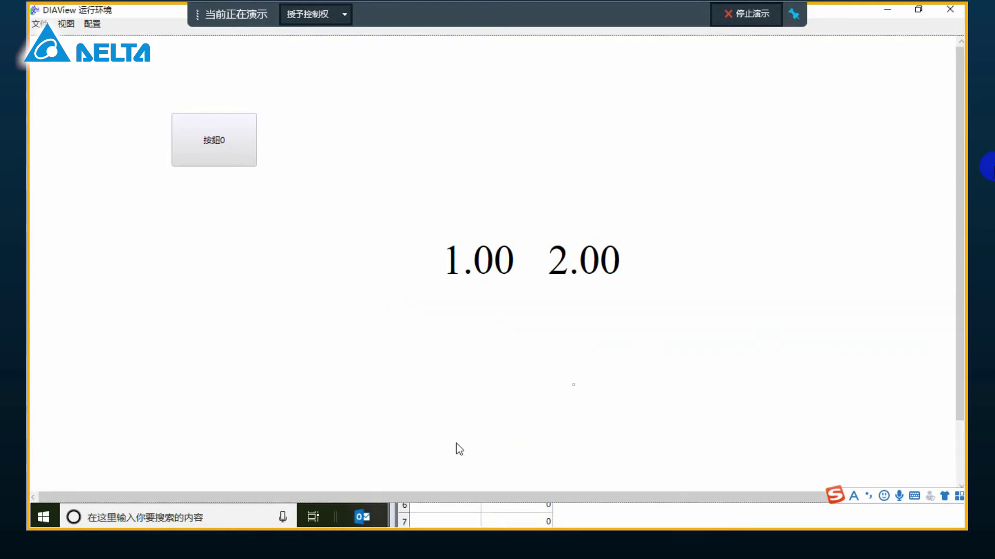
Close the reopened Modbus Slave to disconnect the simulated device again.
key("alt+Tab")
left_click_drag(809, 286, 221, 256)
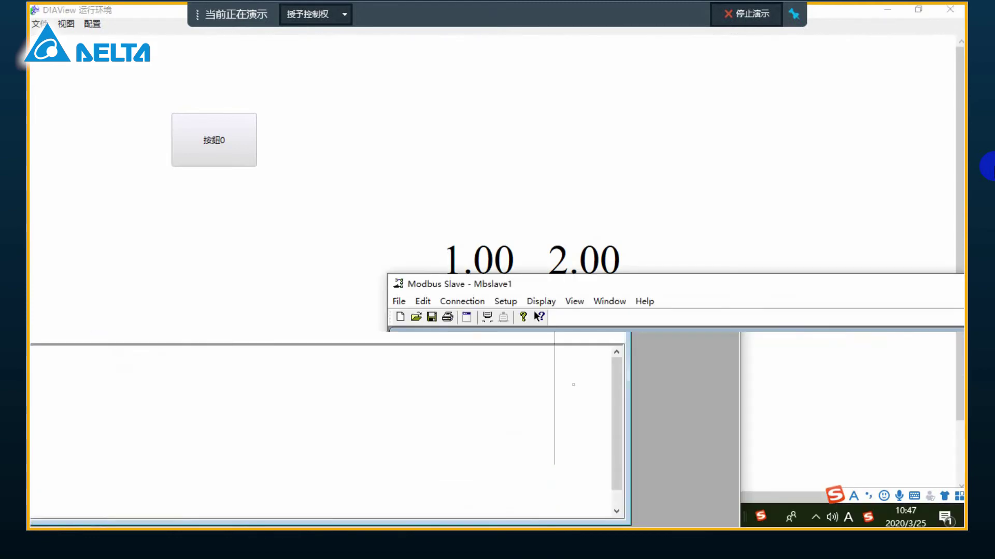
left_click(725, 254)
left_click(272, 478)
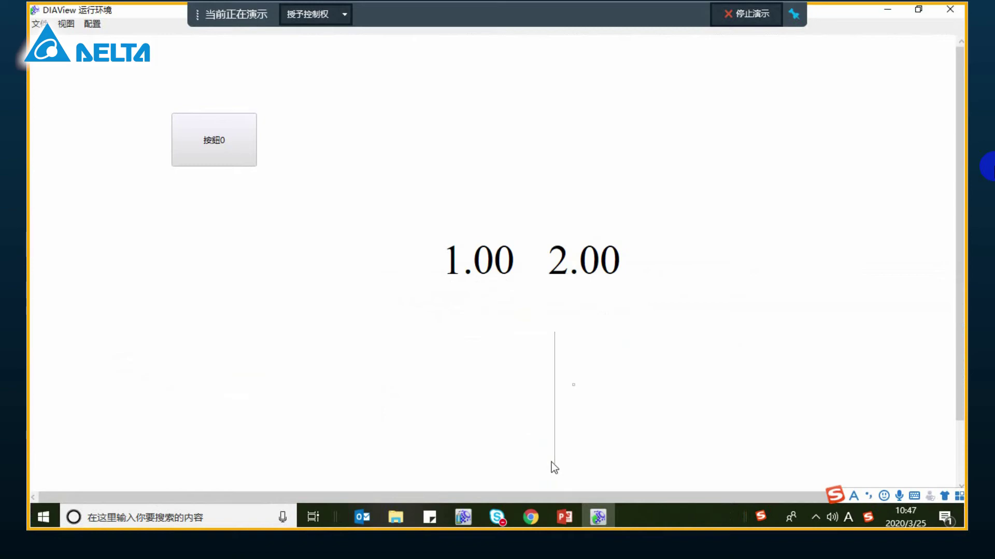
Switch to the DIAView development environment, review the disconnection-hold settings of 變數詞典 and confirm them.
left_click(466, 507)
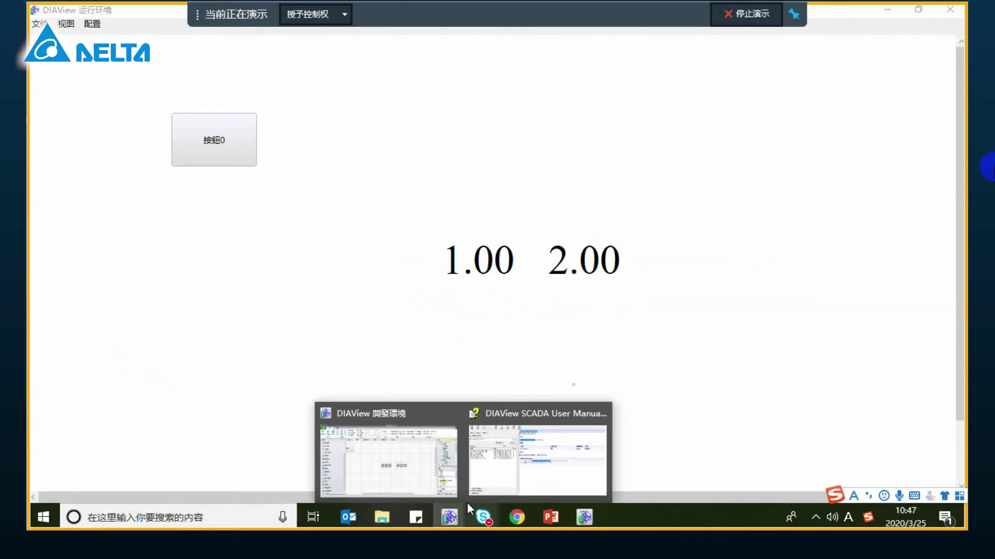
left_click(440, 461)
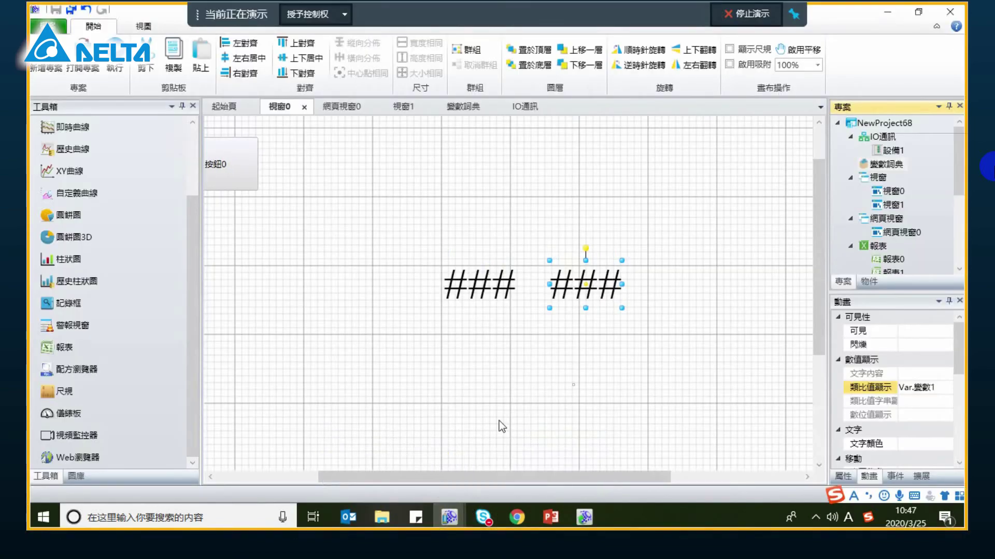
double_click(586, 285)
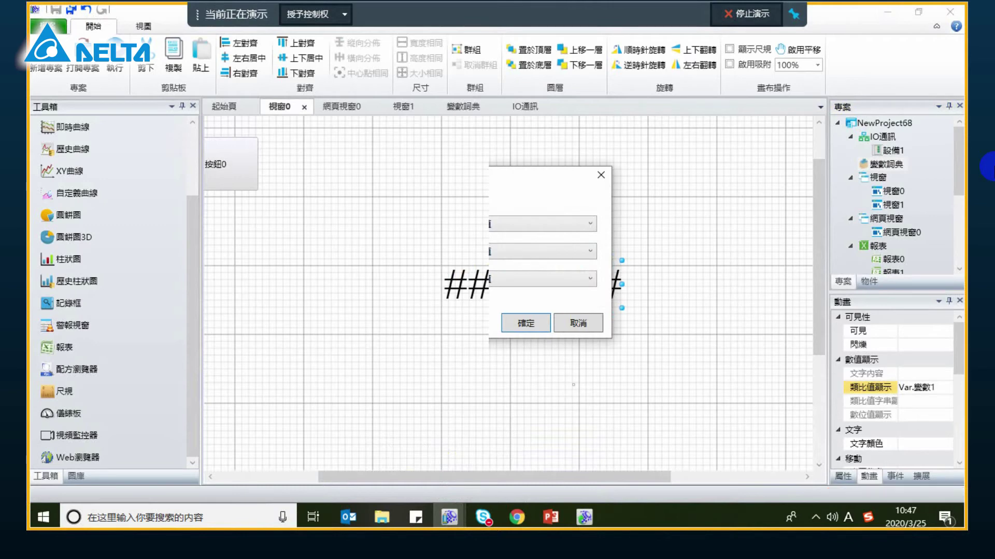
left_click(512, 329)
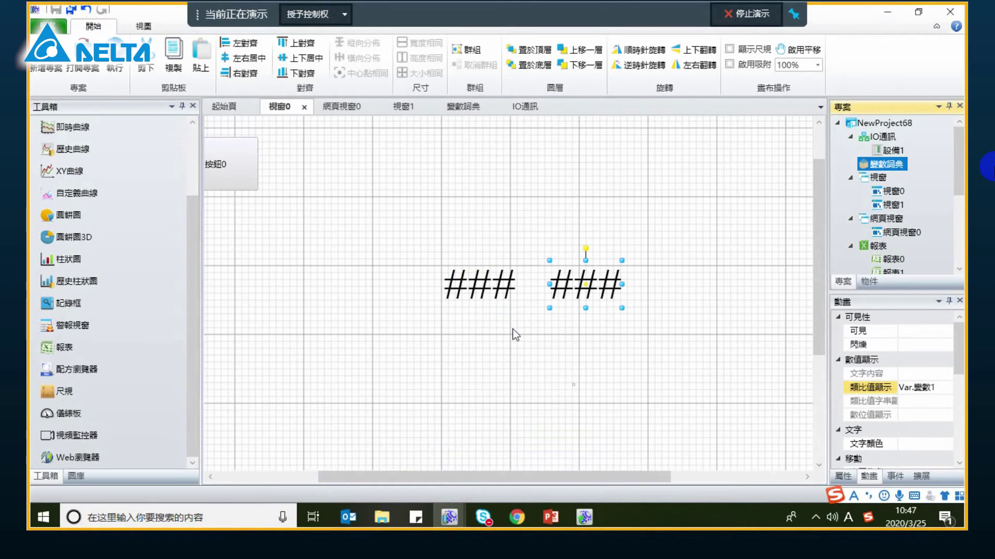
Open 變數詞典 and set the 最小值 of 變數 to -999999.
double_click(885, 165)
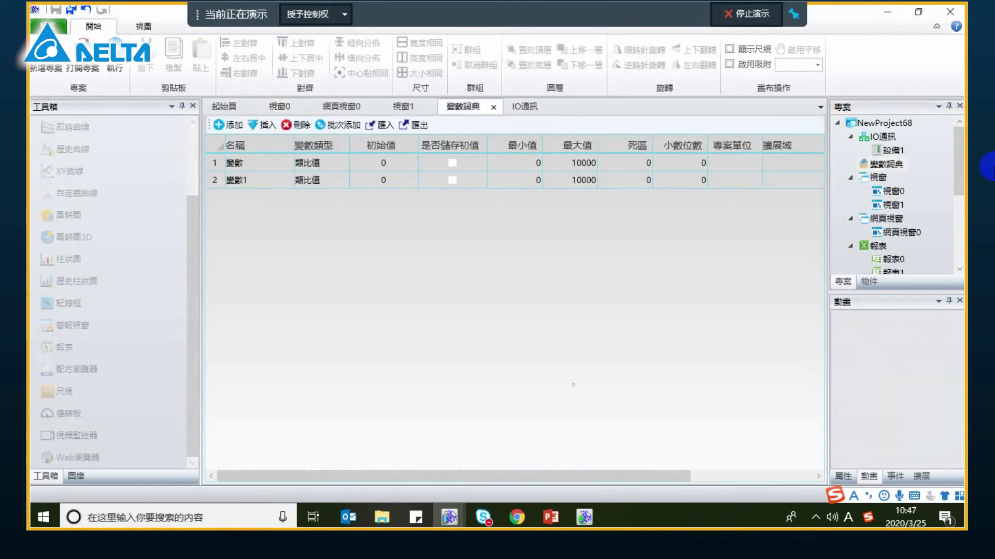
left_click(528, 163)
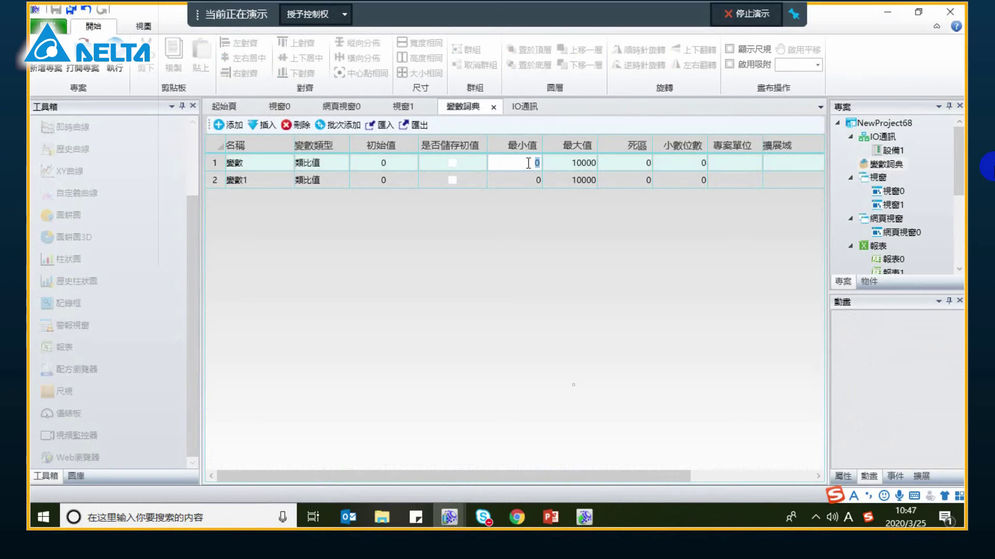
type("-999999")
left_click(527, 175)
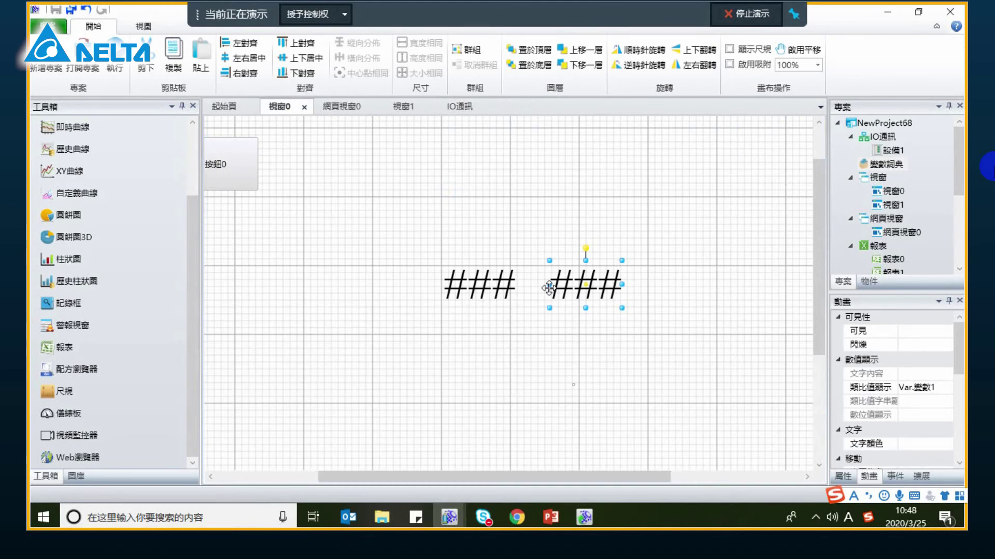
left_click(551, 253)
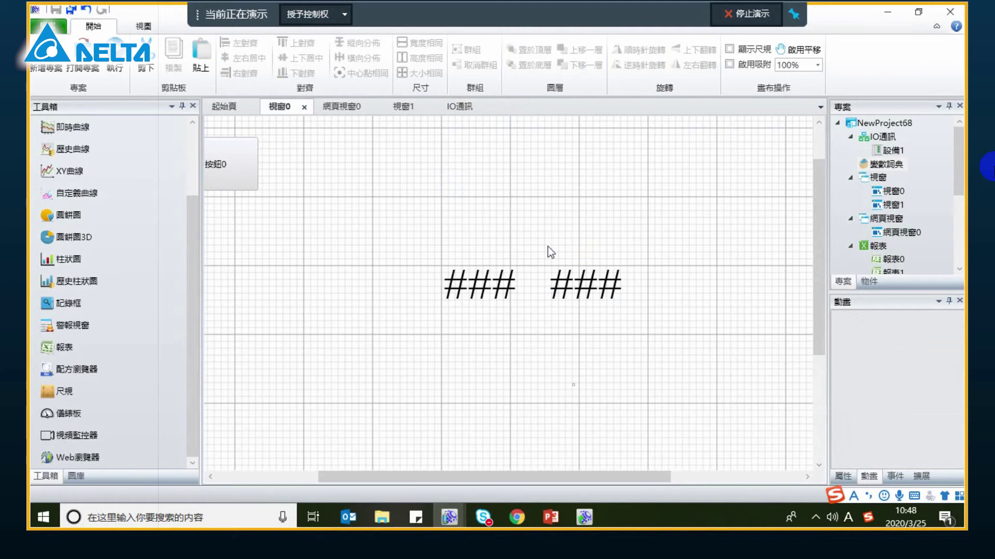
left_click(515, 285)
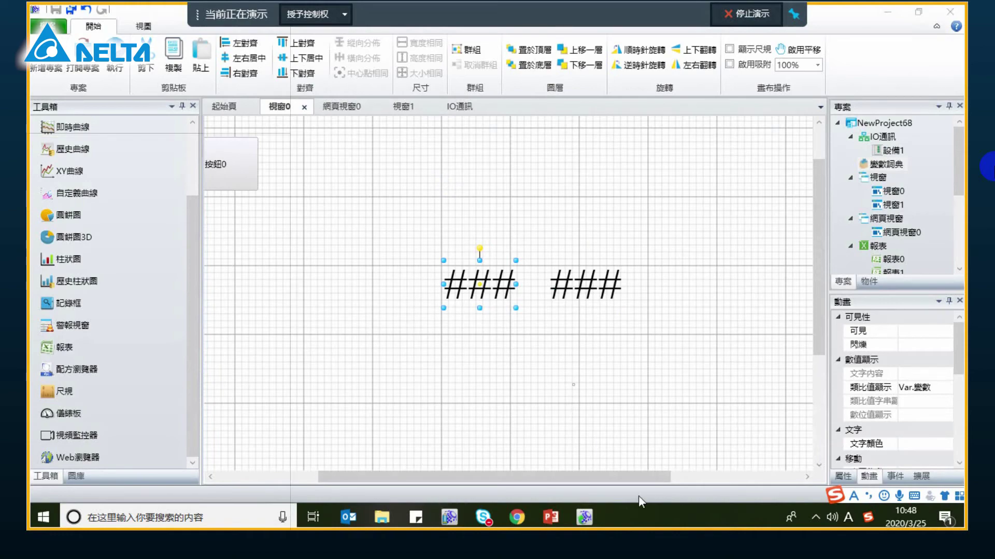
Launch Modbus Slave again from the desktop.
key("super+d")
double_click(156, 78)
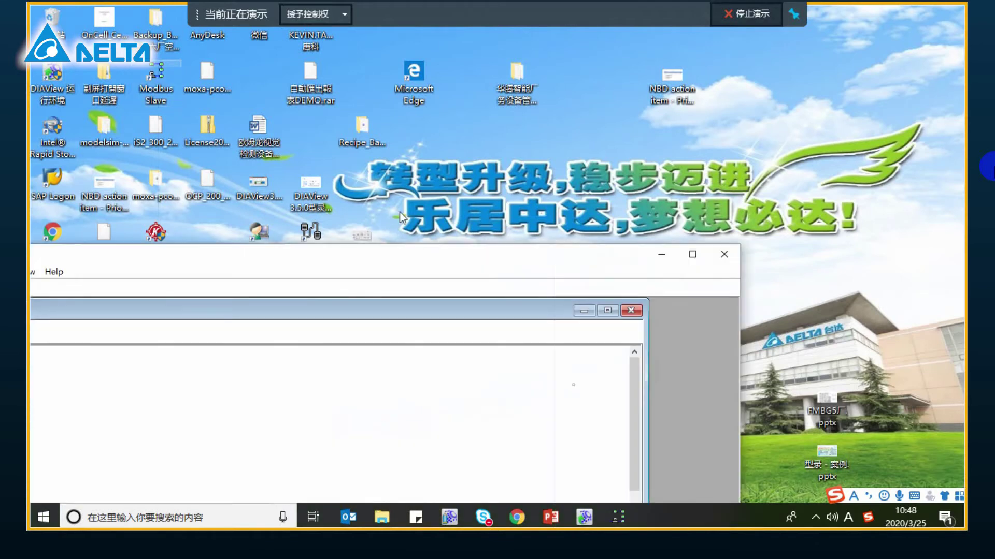
left_click(373, 456)
left_click(601, 286)
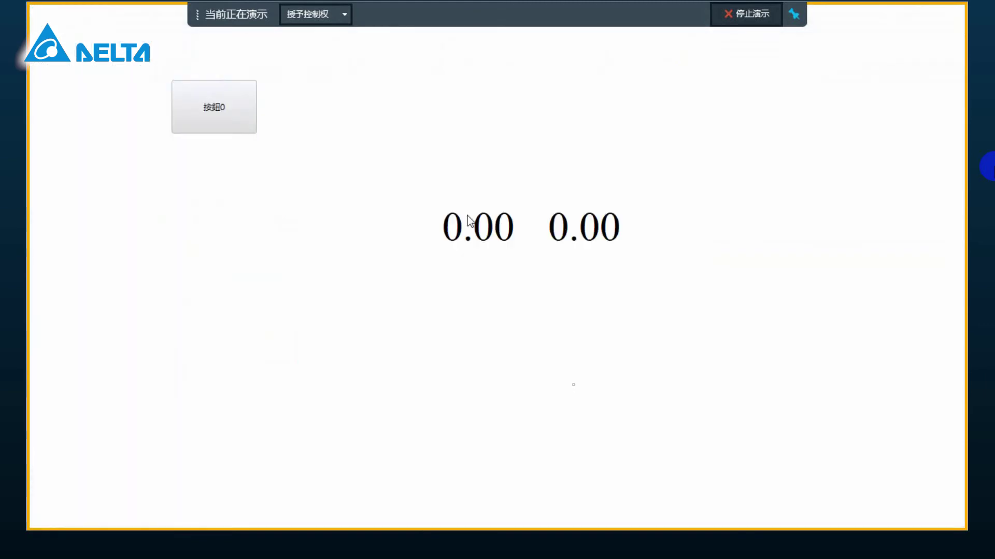
Bring Modbus Slave in front of the running window and set register 0 to 111.
key("super")
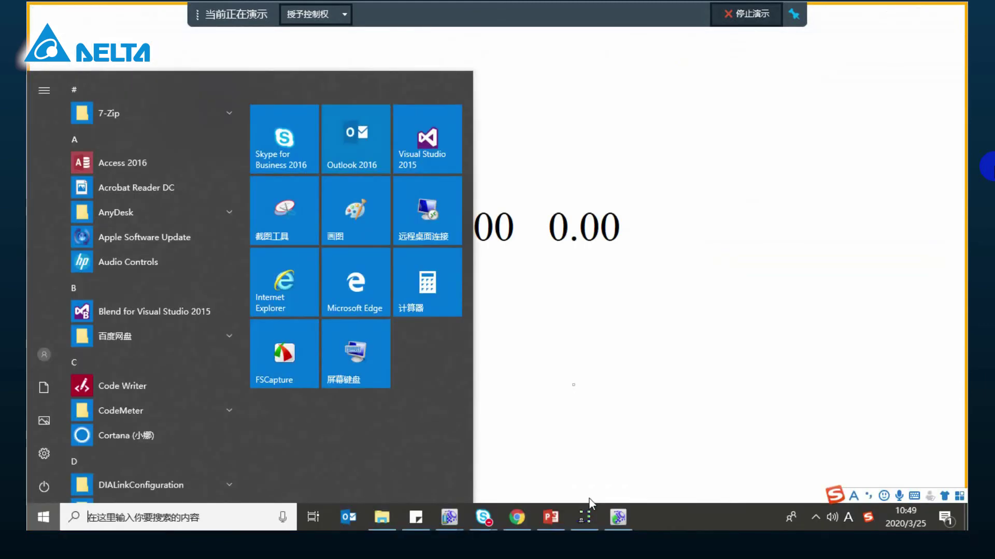
left_click(590, 514)
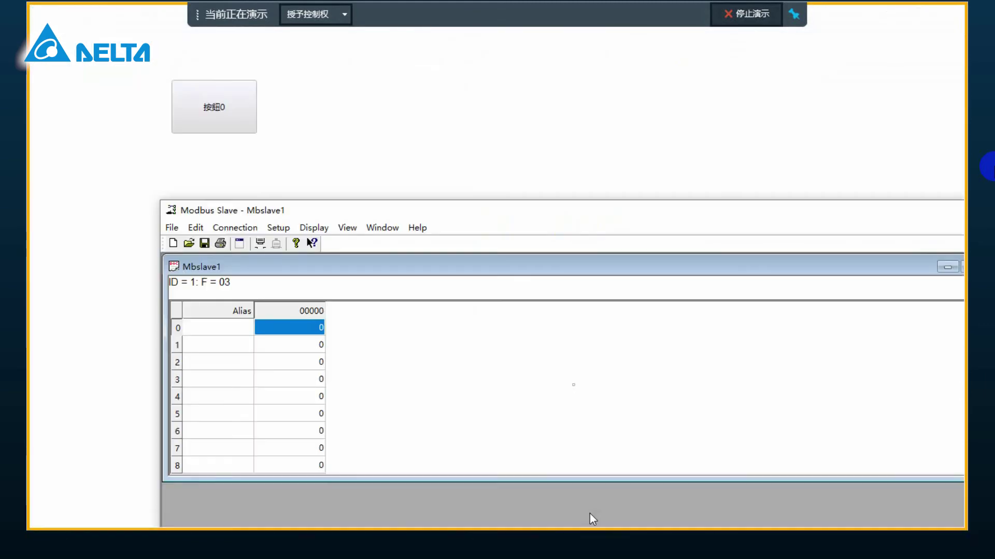
left_click(317, 331)
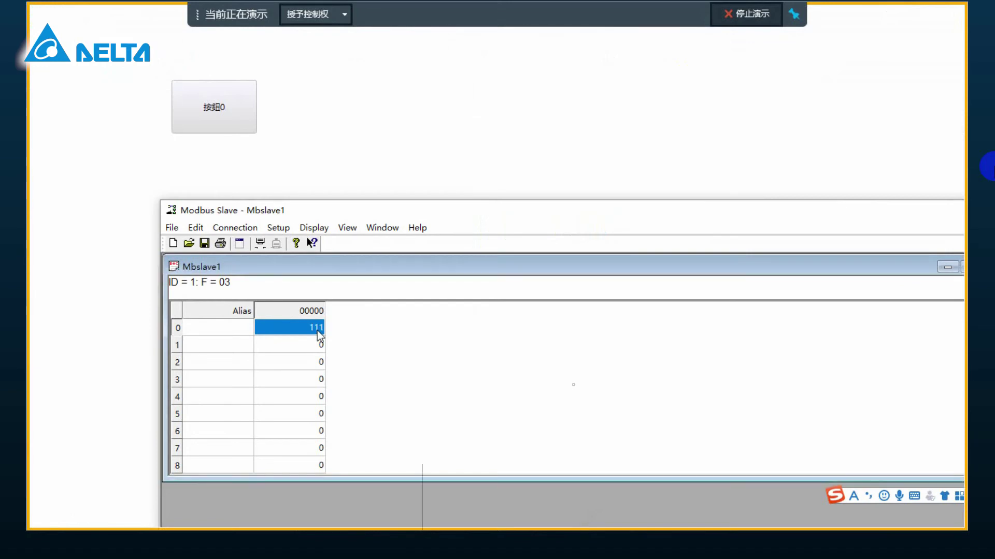
Clear Modbus Slave away from the running window to check the variable values, and close the running window.
mouse_move(362, 210)
left_mouse_down()
mouse_move(298, 270)
mouse_move(256, 271)
left_mouse_up()
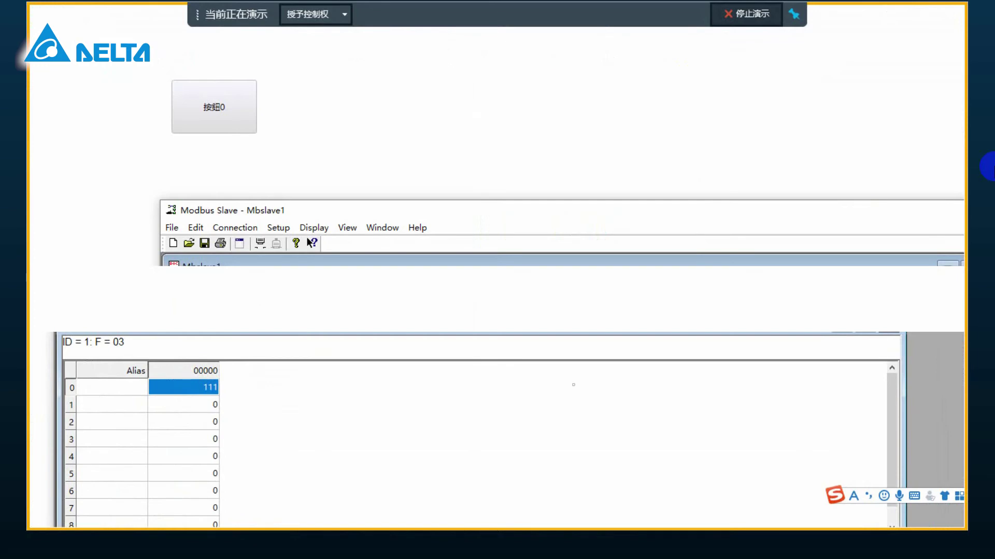
left_click_drag(947, 209, 759, 271)
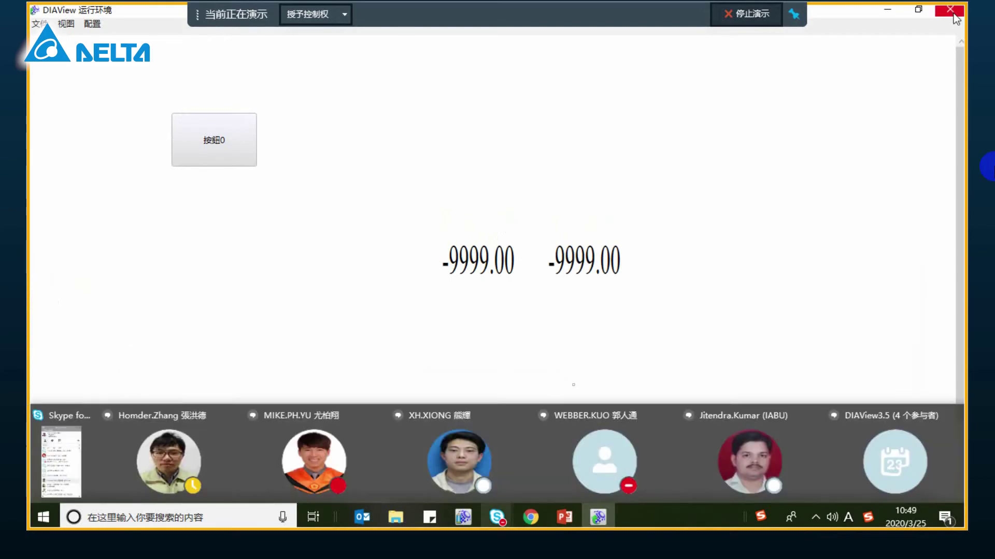
left_click(950, 9)
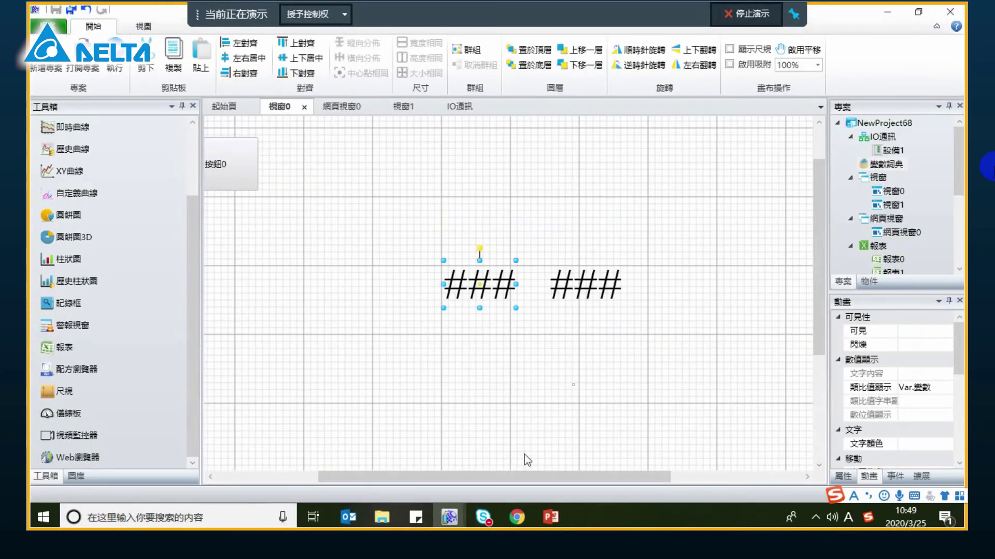
Switch to PowerPoint and present slide 15 on 斷綫保持 with the laser pointer, advancing to slide 16 on 密碼規則.
key("alt+Tab")
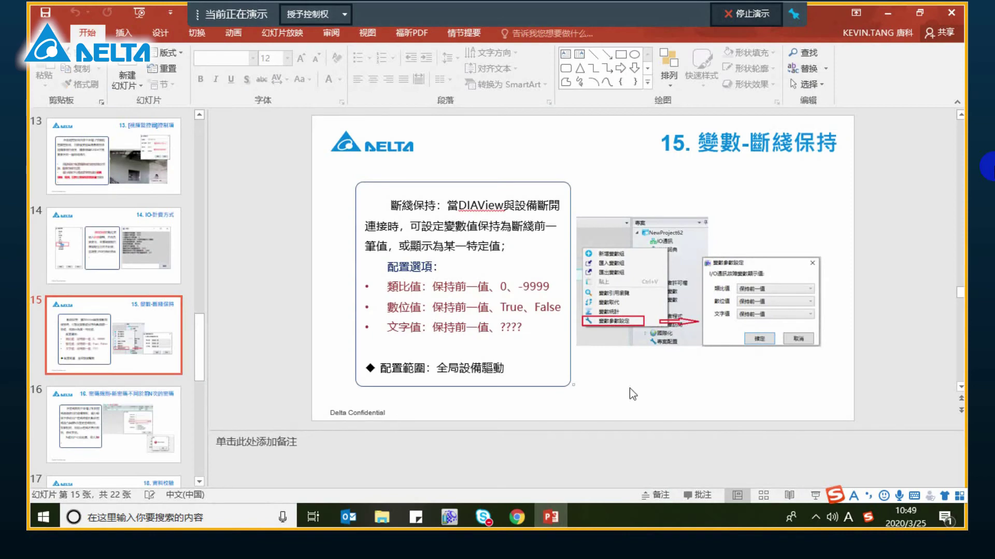
key("shift+F5")
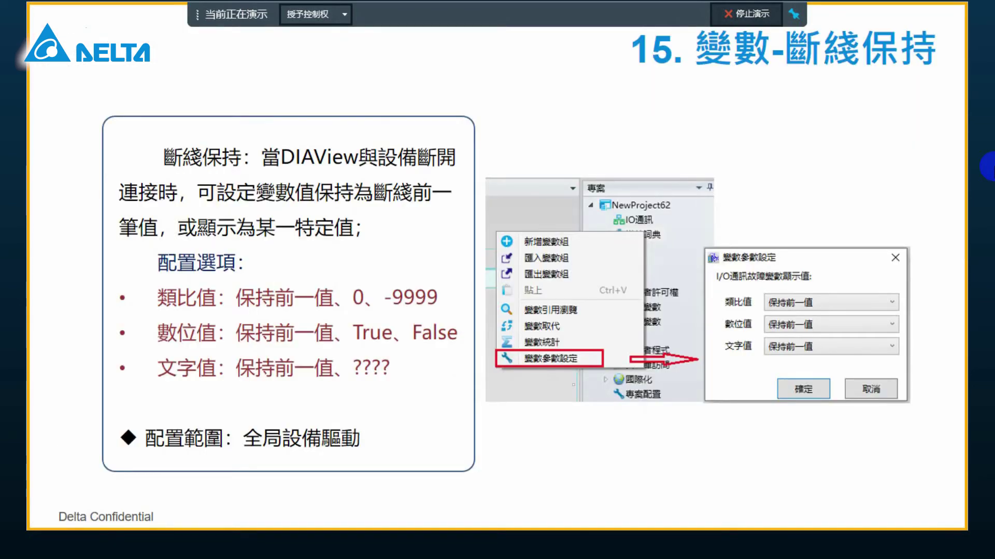
right_click(411, 403)
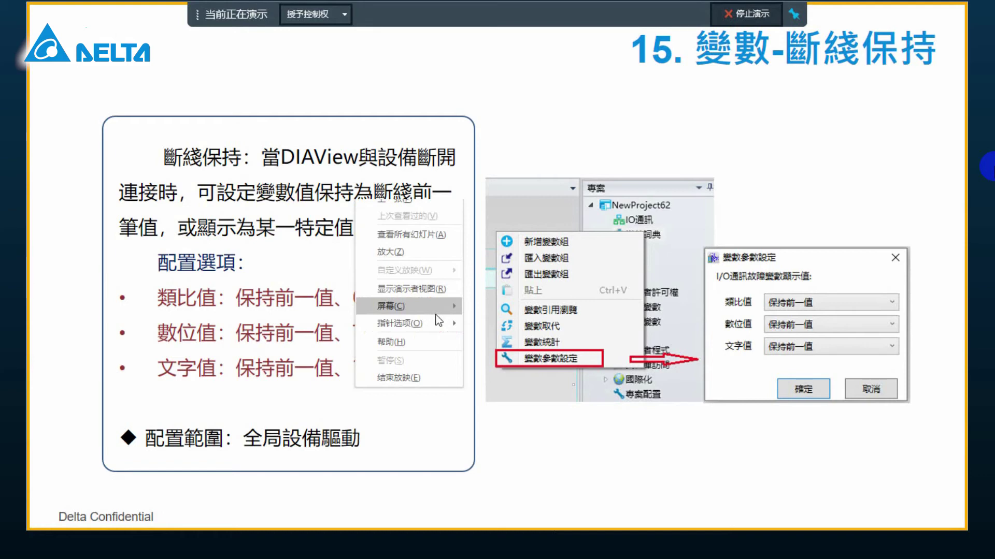
left_click(574, 384)
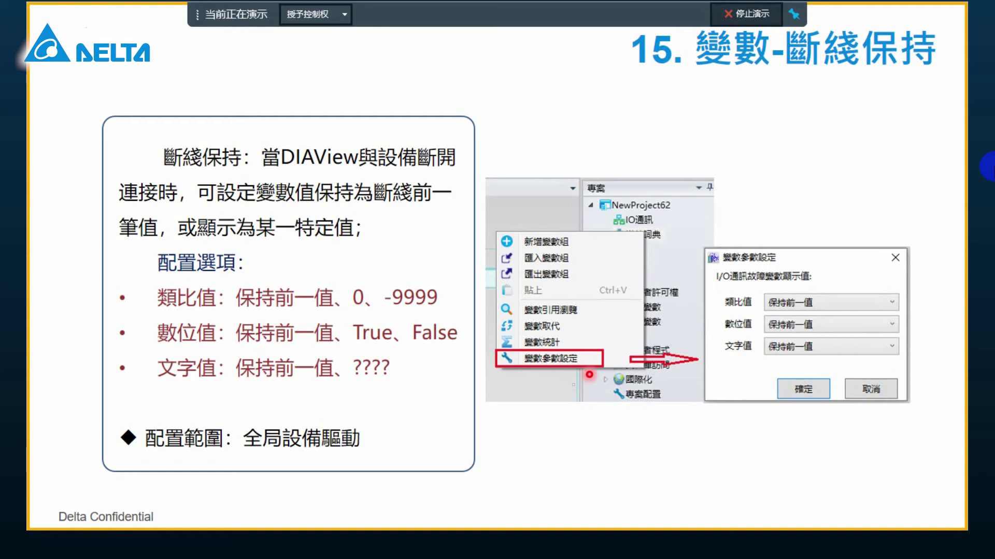
key("Right")
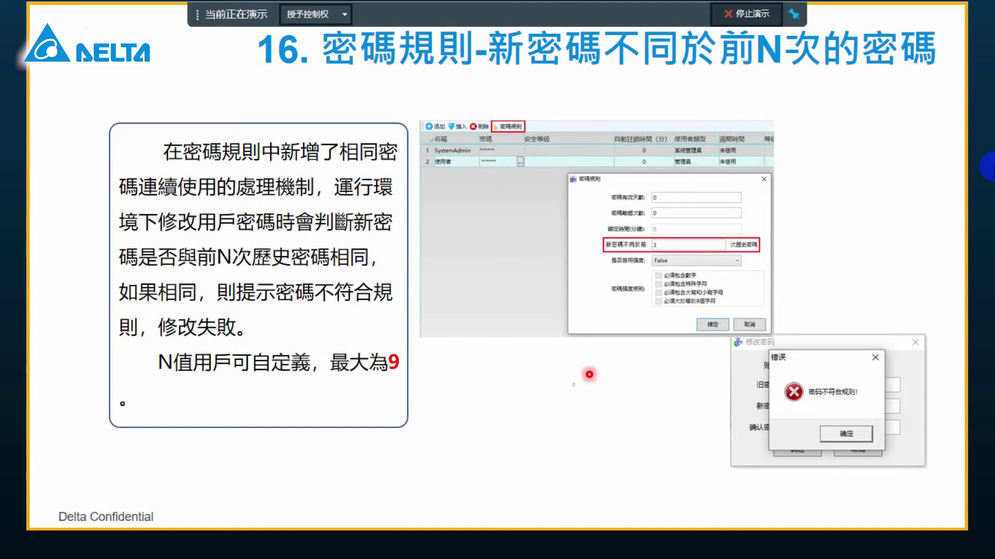
Return to DIAView, add a user with an account password under 使用者許可權 > 使用者, and close the user list with its changes saved.
key("super")
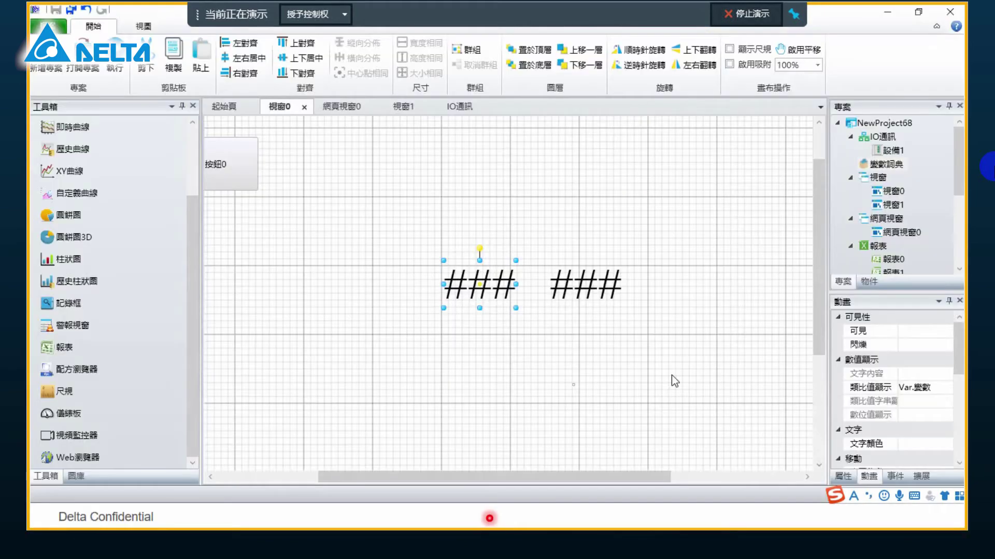
left_click(672, 376)
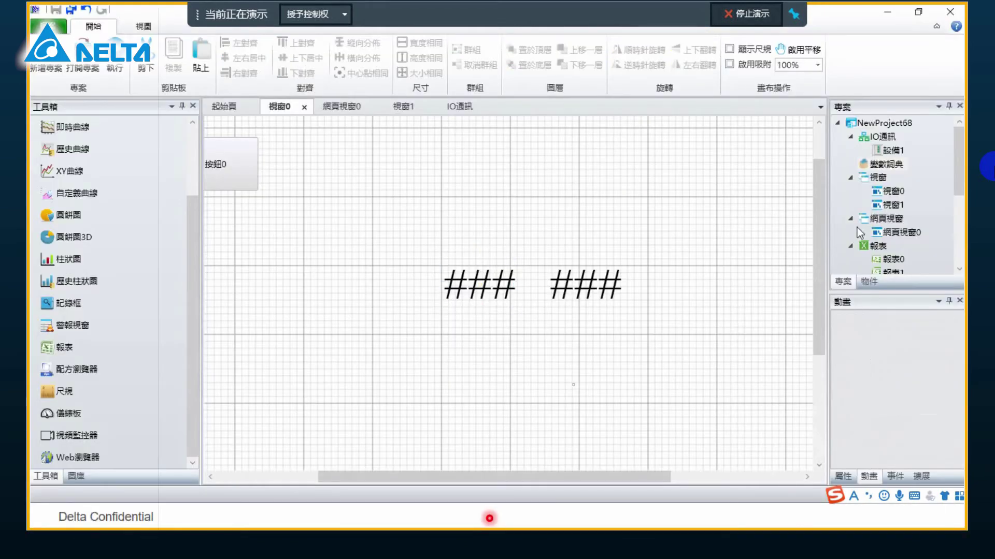
scroll(857, 228, "down", 3)
left_click(850, 234)
double_click(890, 263)
left_click(235, 125)
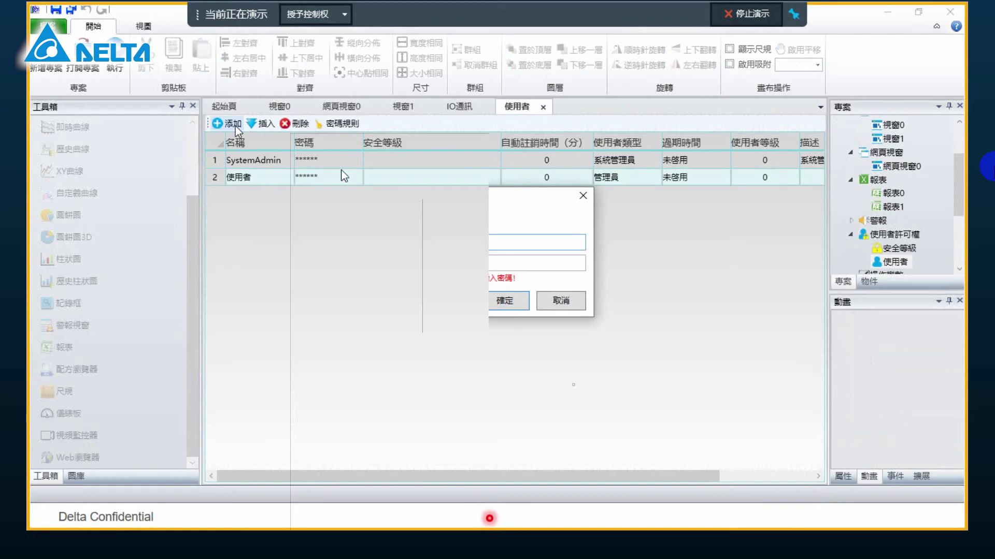
left_click(543, 107)
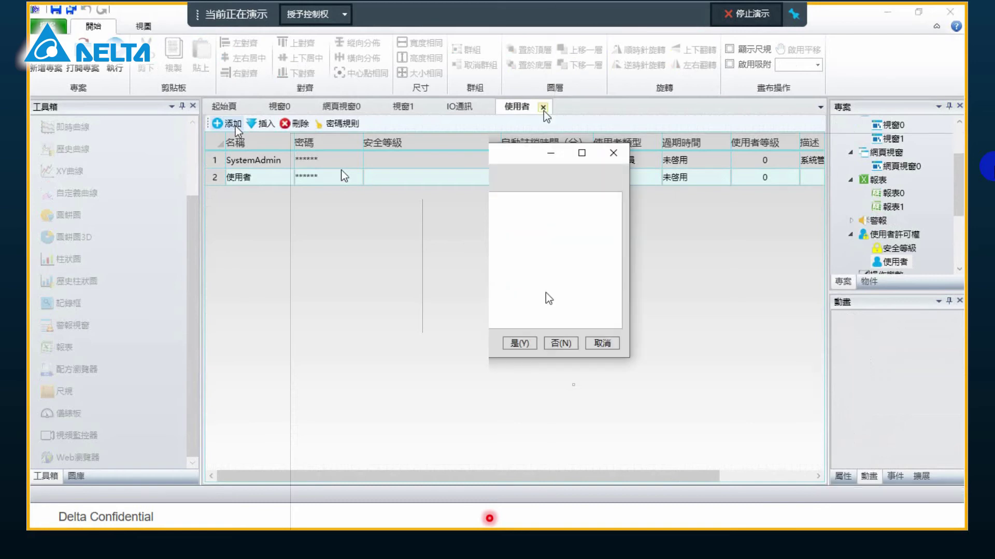
left_click(519, 343)
Move 按鈕0 fully into view above the numeric displays and assign the saved script UserCmd.LoginBox() to its 左鍵按下 event.
left_click(244, 165)
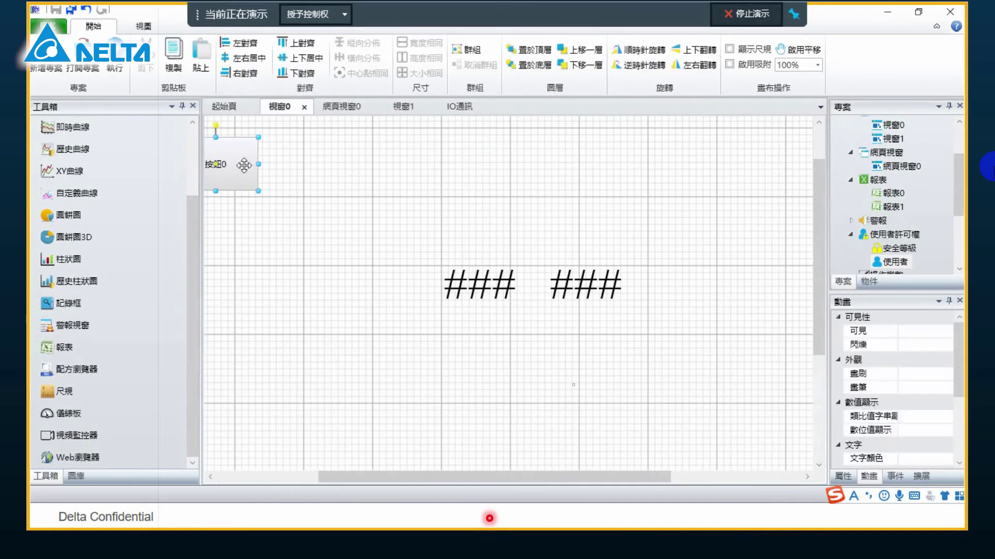
left_click_drag(244, 165, 414, 186)
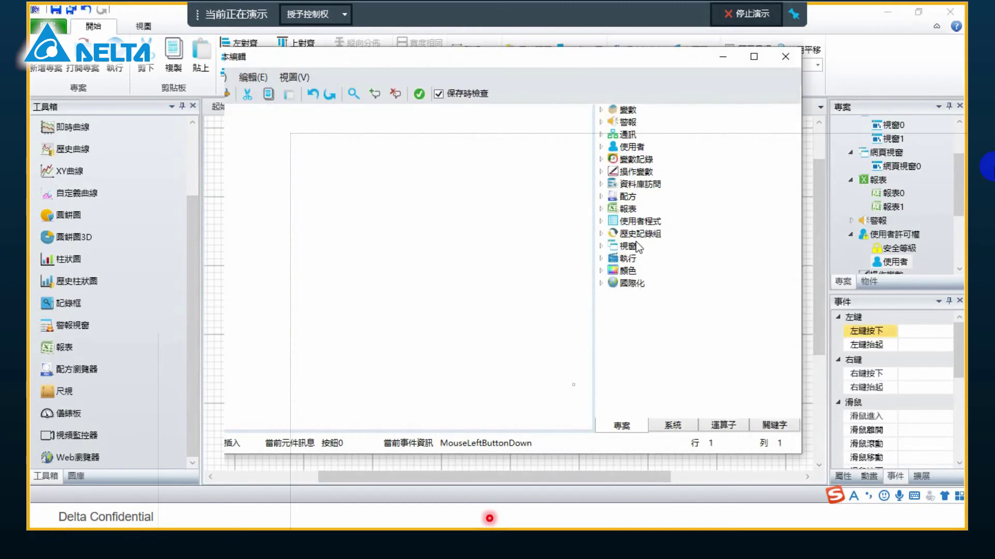
double_click(637, 148)
double_click(640, 158)
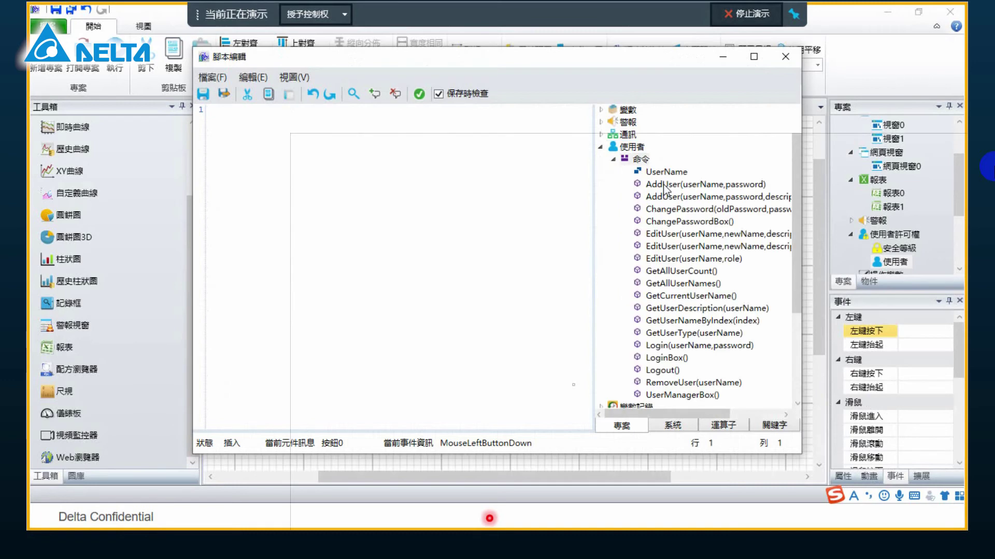
scroll(664, 188, "down", 2)
left_click(668, 304)
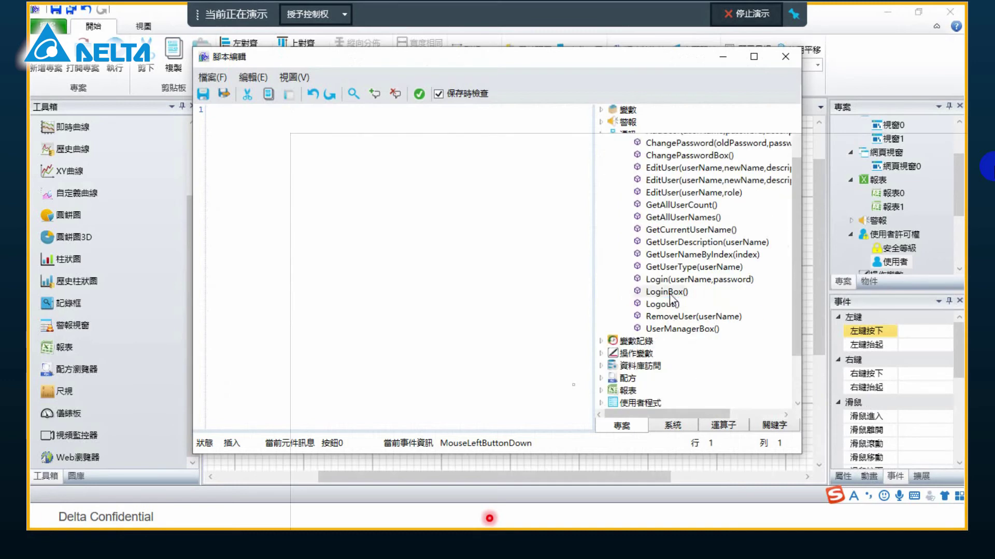
double_click(666, 291)
left_click(785, 56)
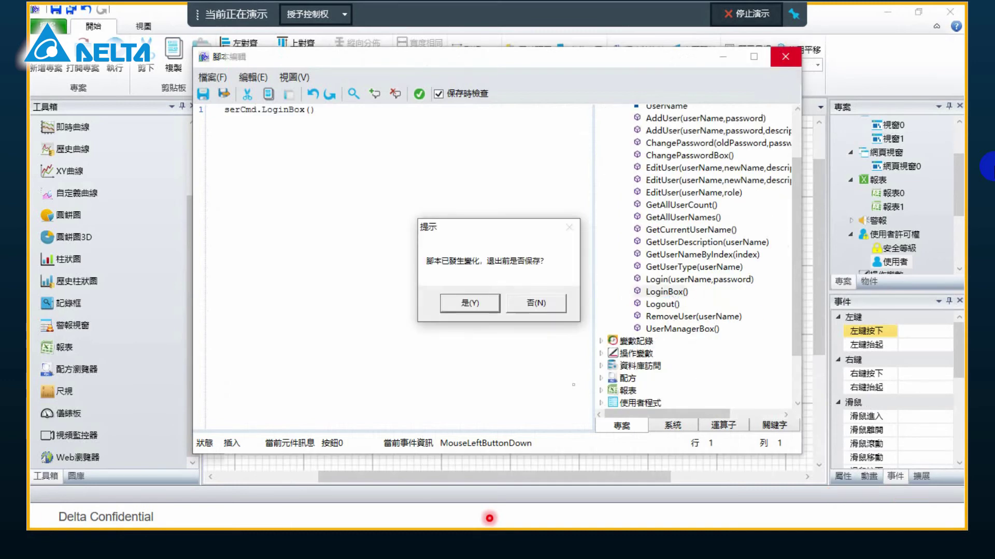
left_click(470, 303)
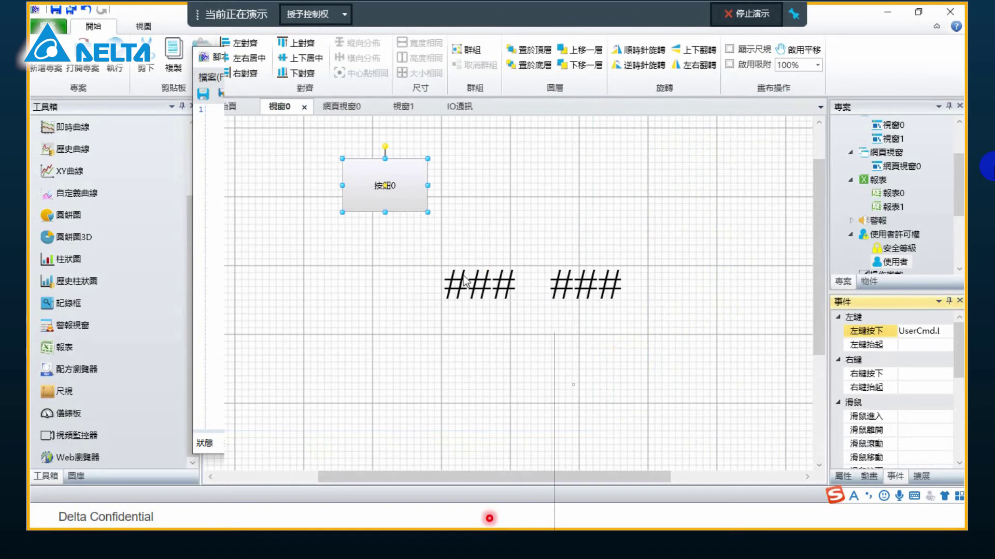
Duplicate the login button beside the original and set the copy's 左鍵按下 script to UserCmd.ChangePasswordBox().
key("ctrl+v")
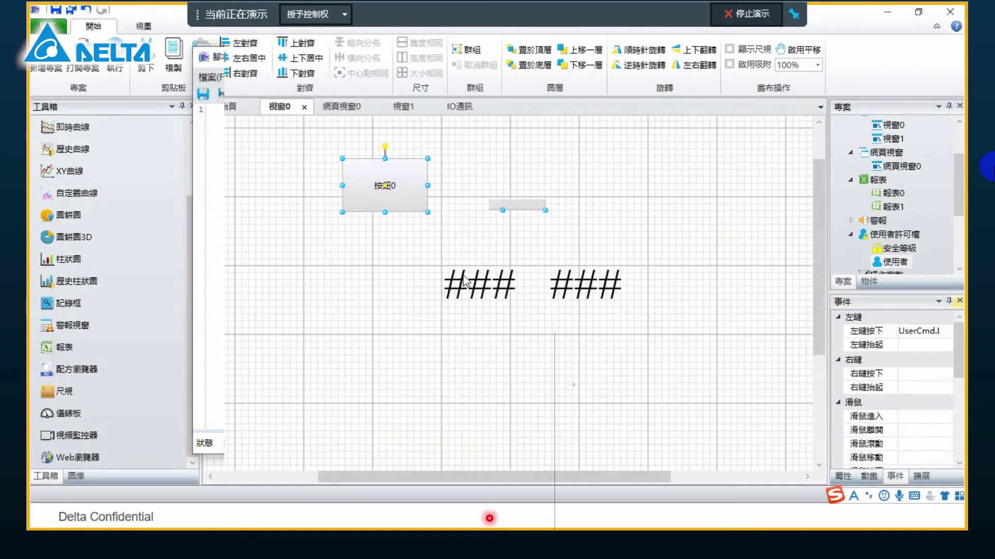
left_click(884, 347)
double_click(866, 331)
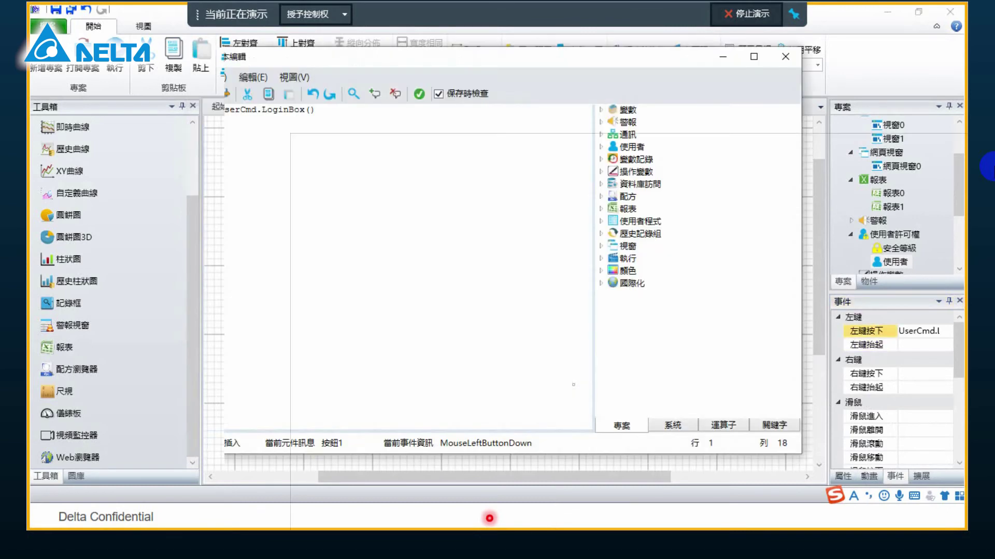
double_click(638, 148)
double_click(636, 158)
scroll(665, 202, "down", 2)
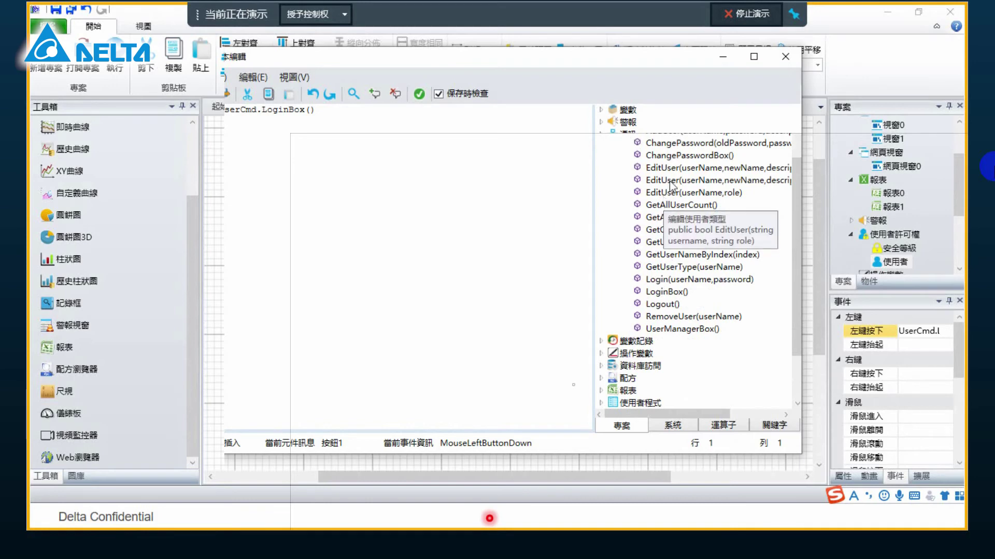
double_click(683, 155)
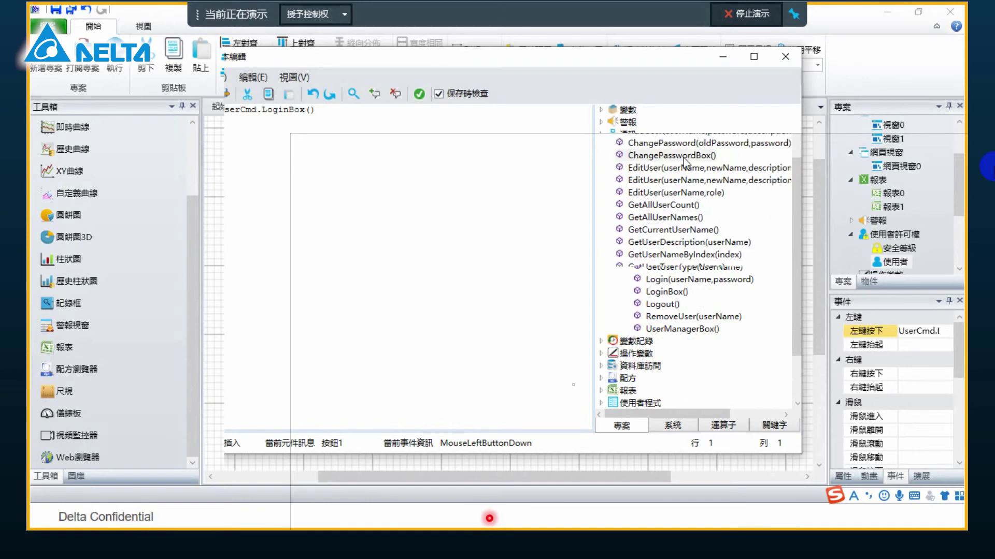
left_click(786, 57)
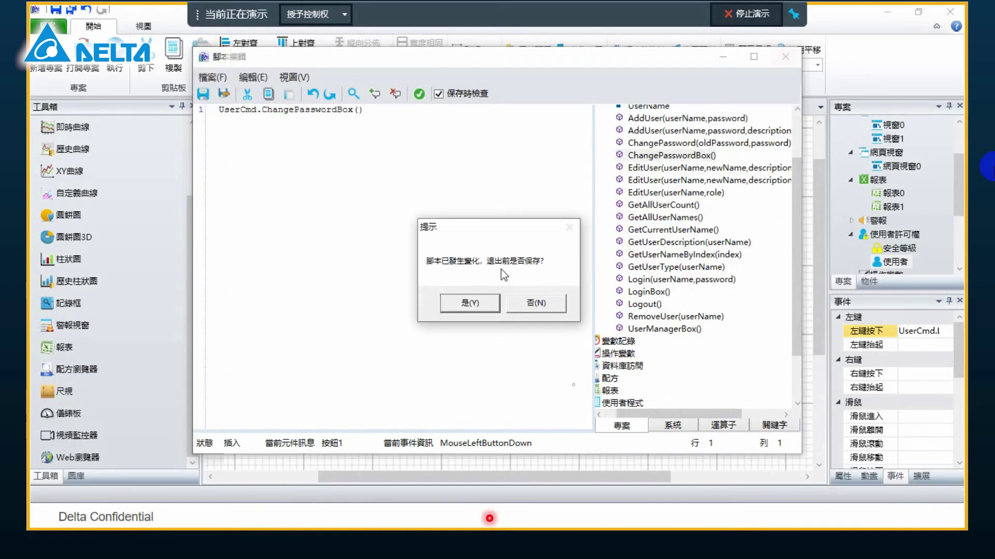
key("Return")
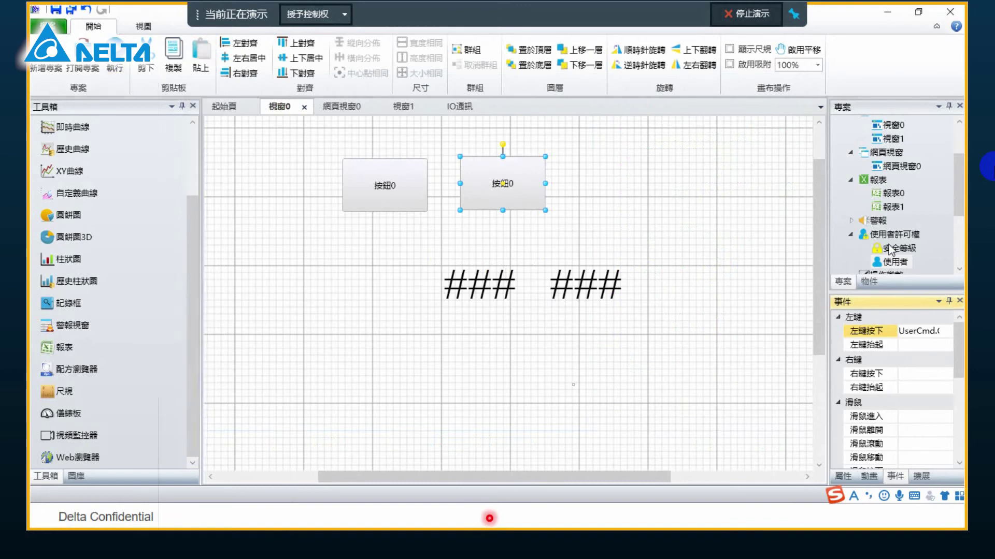
Open the 密碼規則 of 使用者 and set 保留歷史密碼 to 2.
double_click(892, 262)
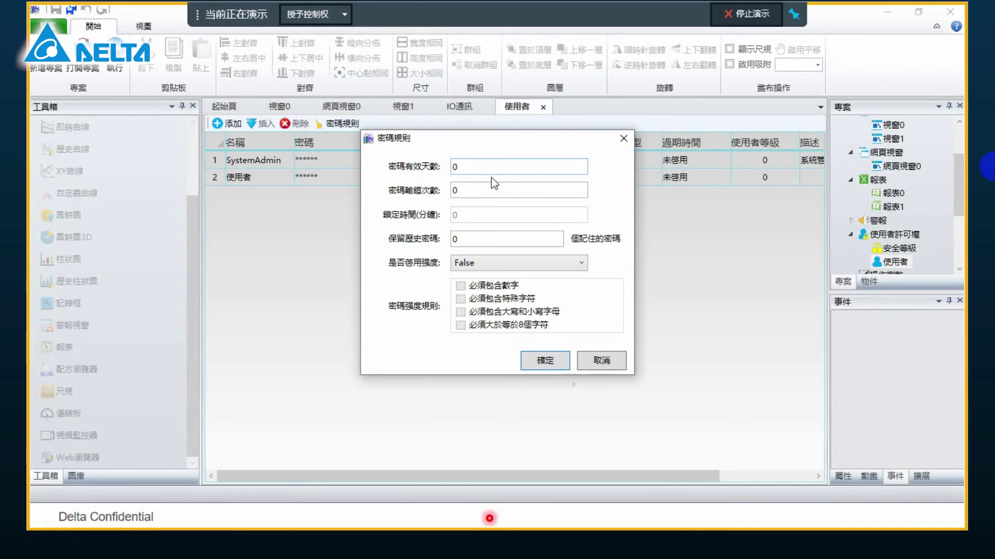
double_click(500, 238)
type("2")
key("Return")
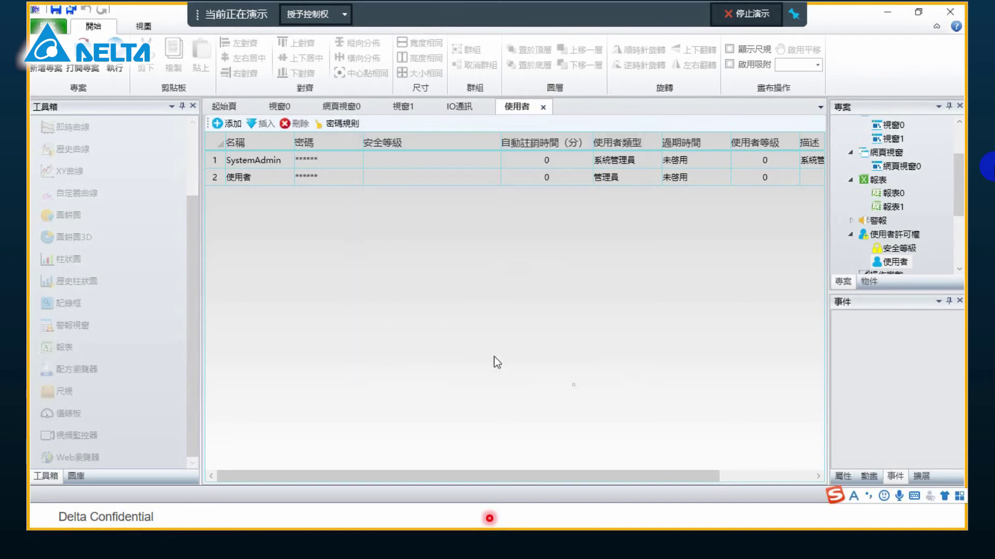
Run the project, log in as 使用者 and try to change its password by filling in the old, new and confirm password fields.
left_click(126, 67)
left_click(611, 280)
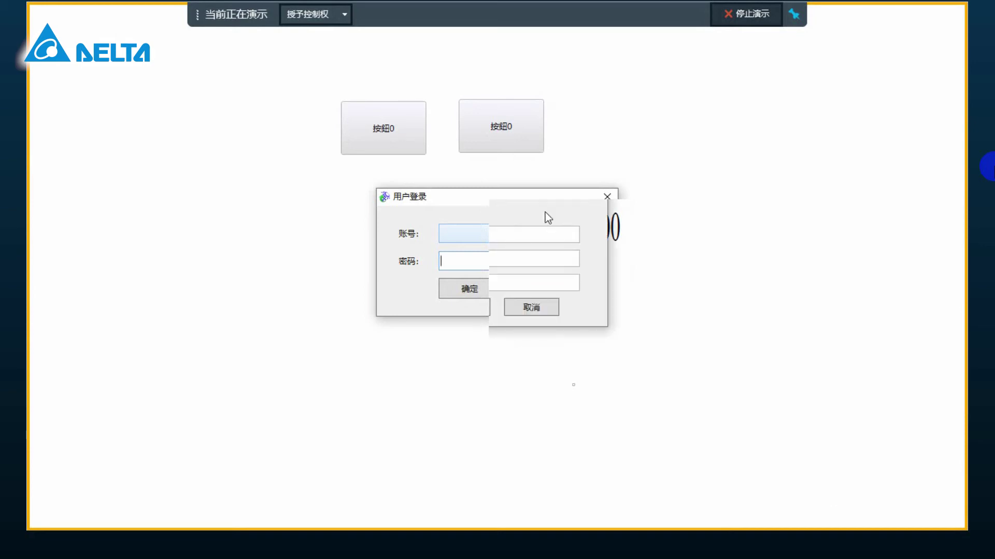
left_click(484, 260)
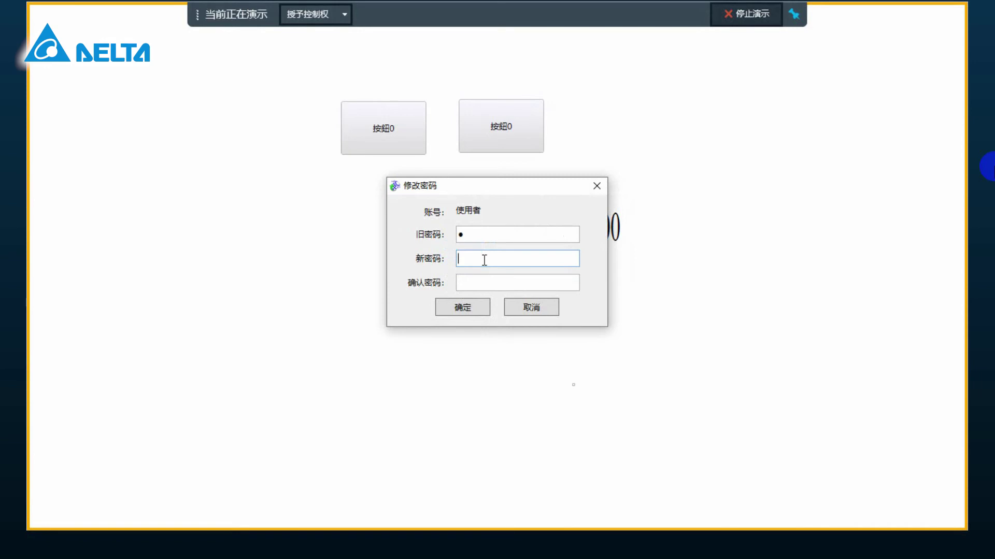
key("Return")
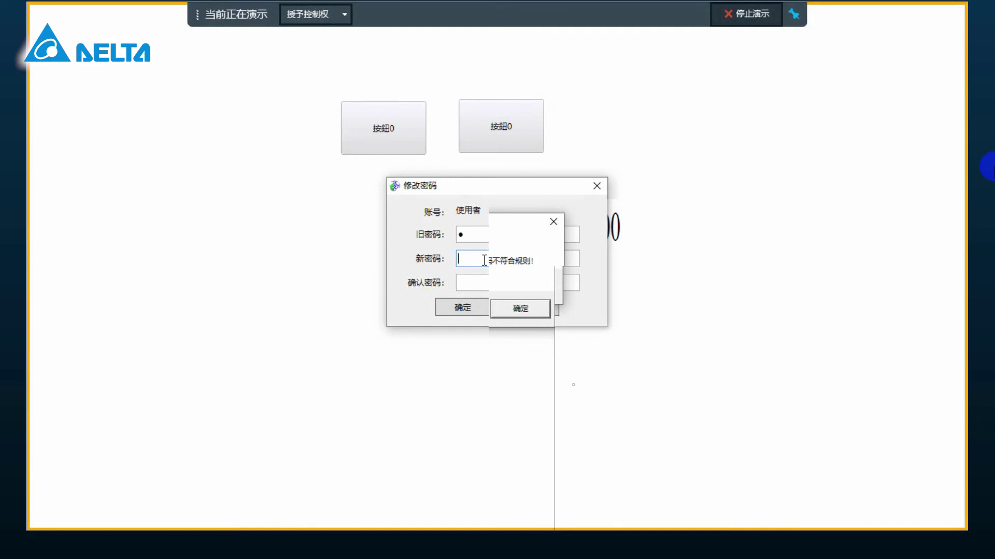
key("Return")
Replace the new password and its confirmation with a different password and submit the change.
double_click(509, 262)
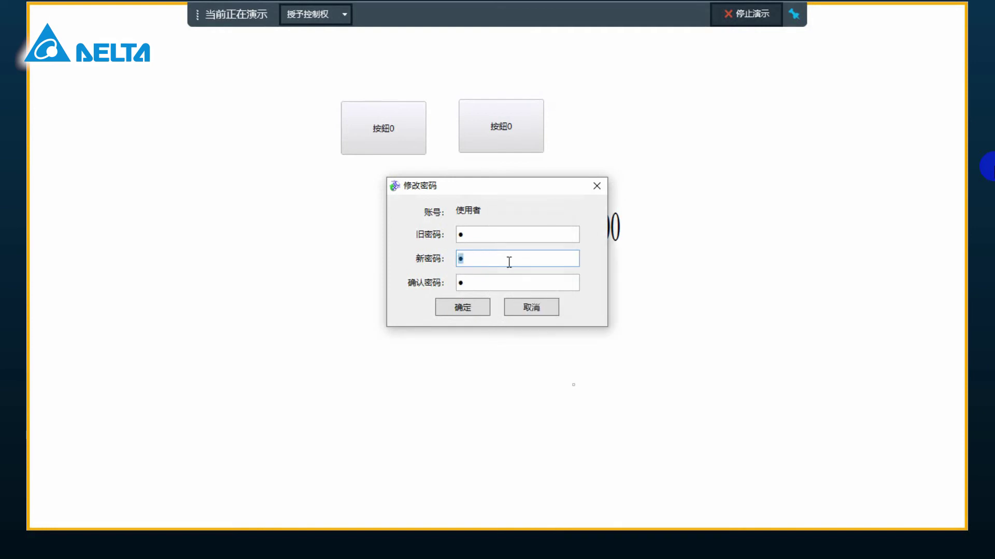
left_click(462, 308)
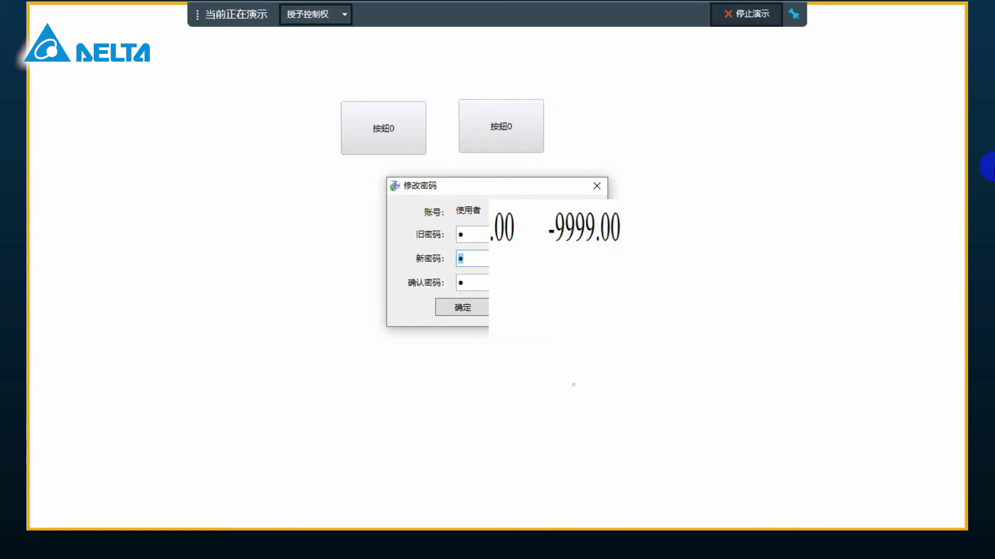
Reopen the password change for 使用者 and try submitting another new password to test the history rule.
left_click(383, 128)
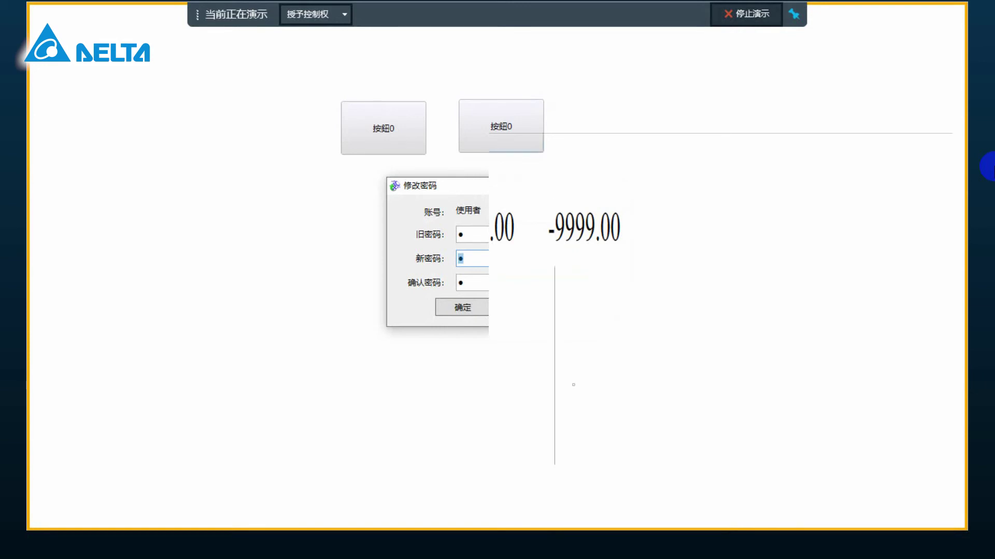
left_click(501, 129)
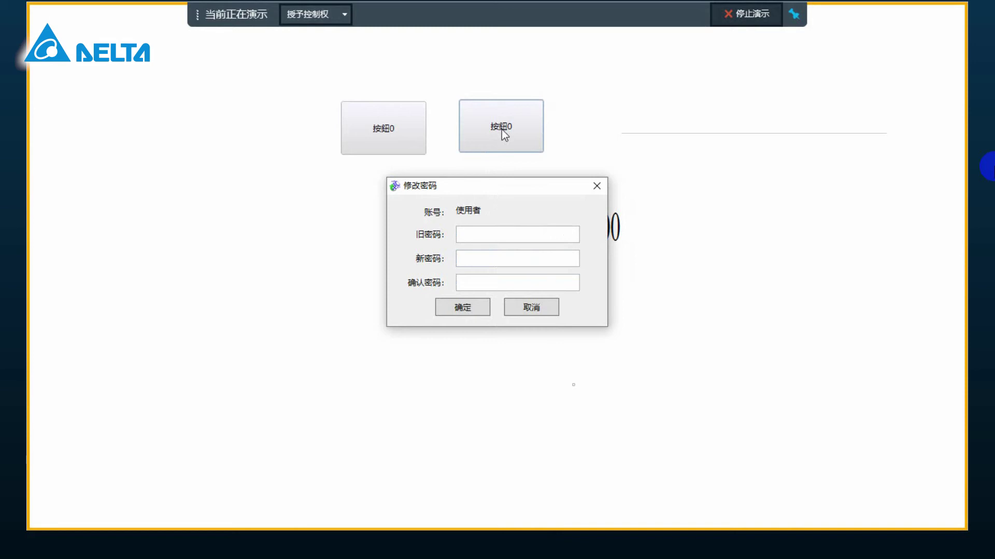
key("Return")
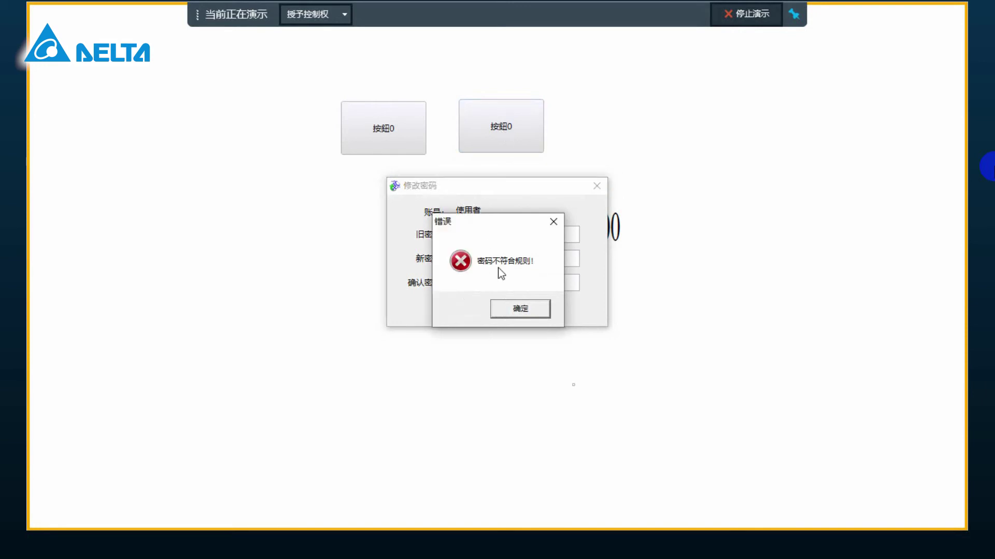
key("Return")
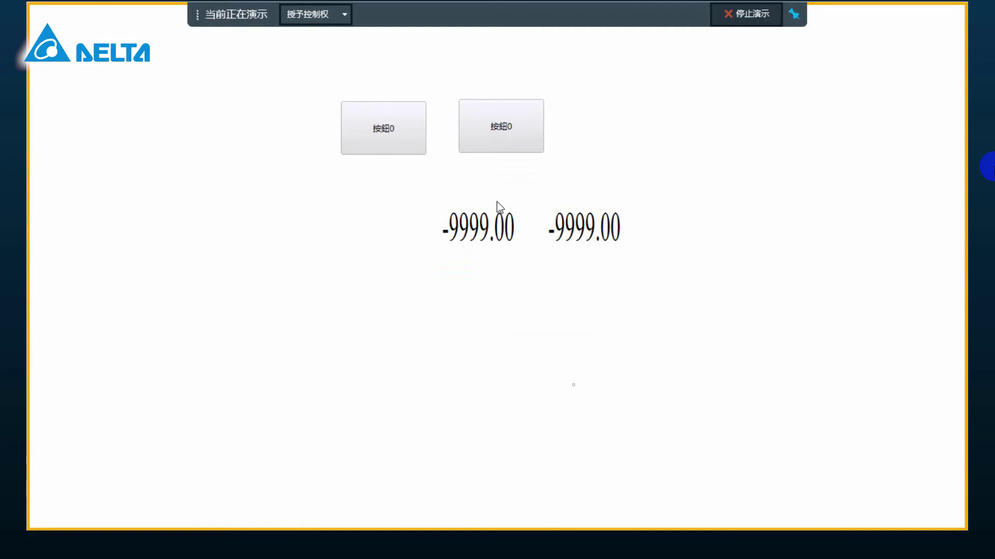
Exit the running project and review the 密碼規則 settings of the users without changing them.
key("Escape")
left_click(949, 10)
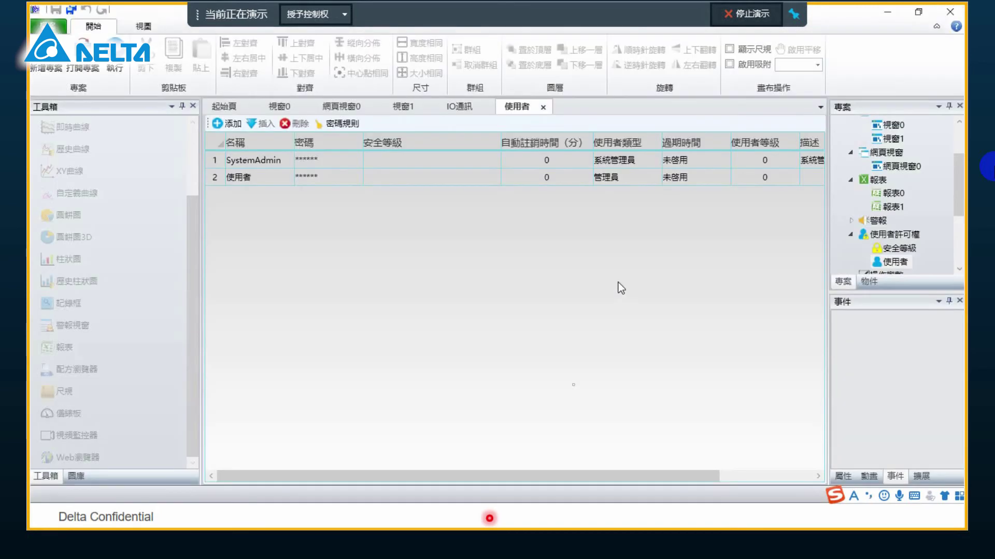
left_click(342, 124)
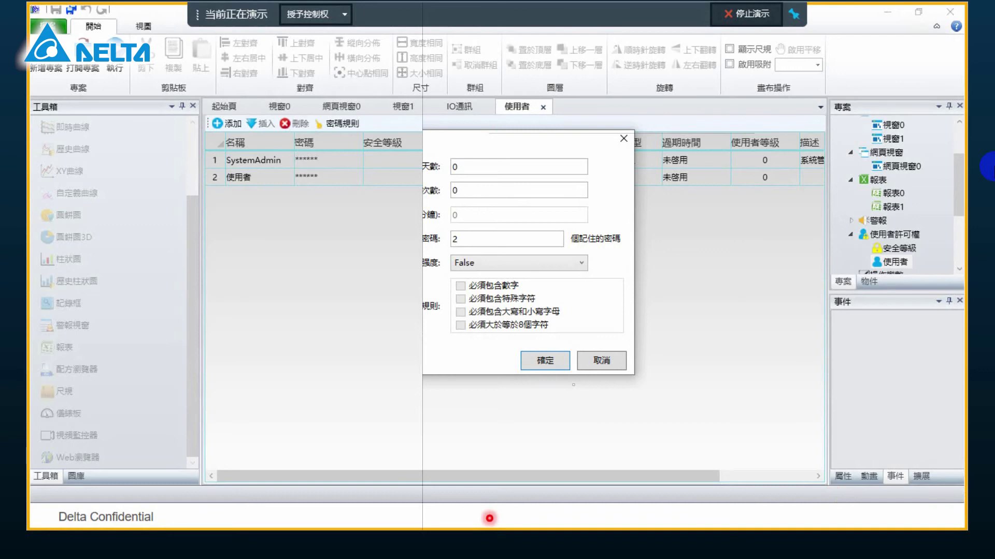
left_click(604, 359)
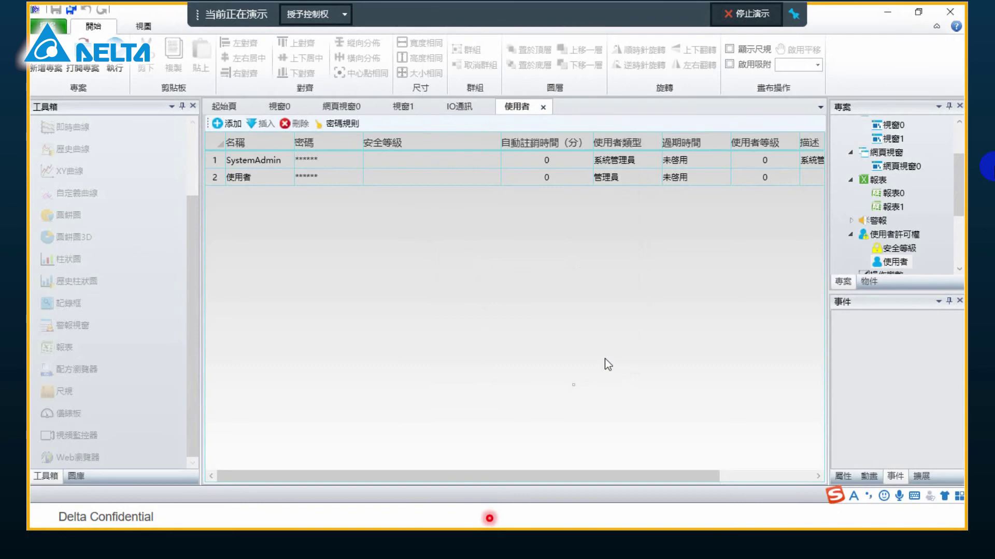
Advance the presentation to the slide 18. 資料校驗 and switch back to the DIAView project.
key("Right")
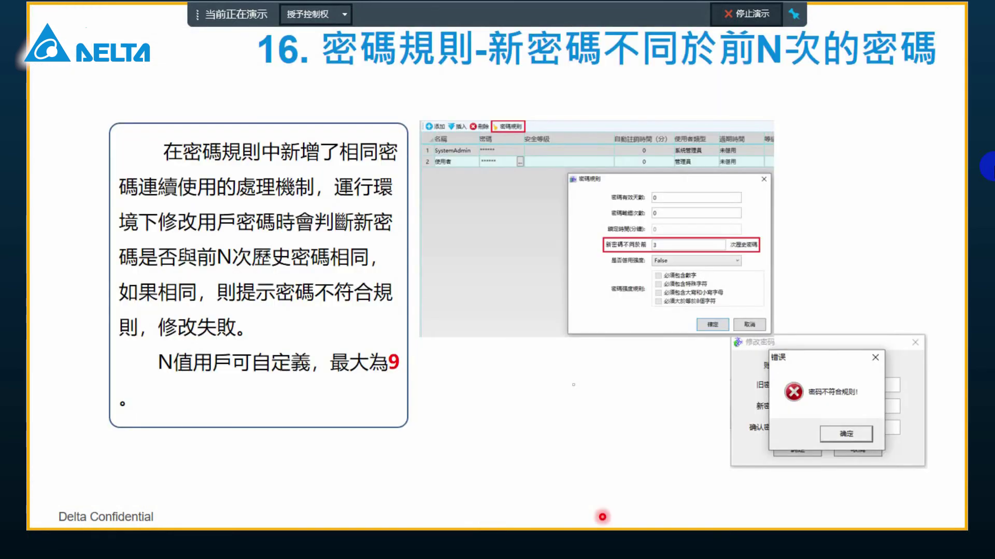
key("Right")
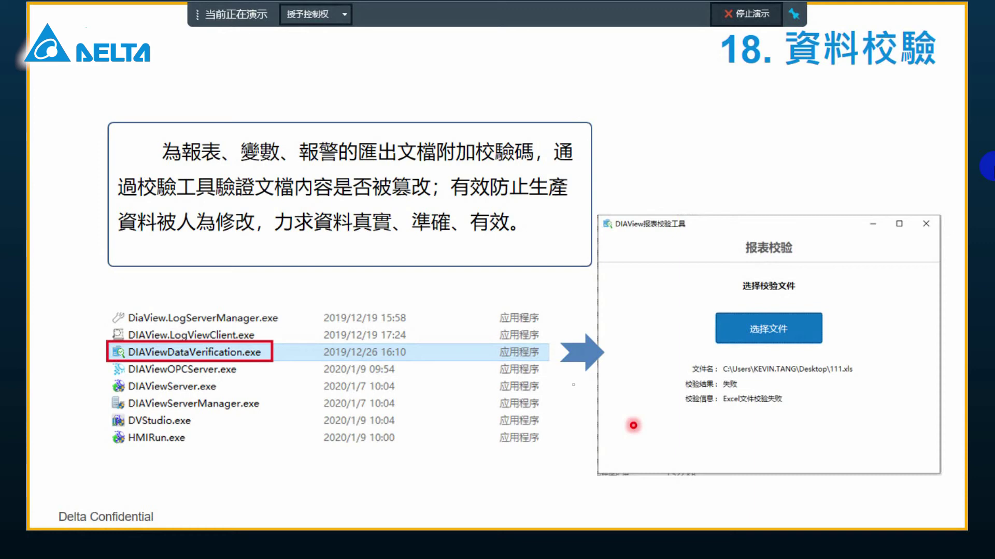
key("super")
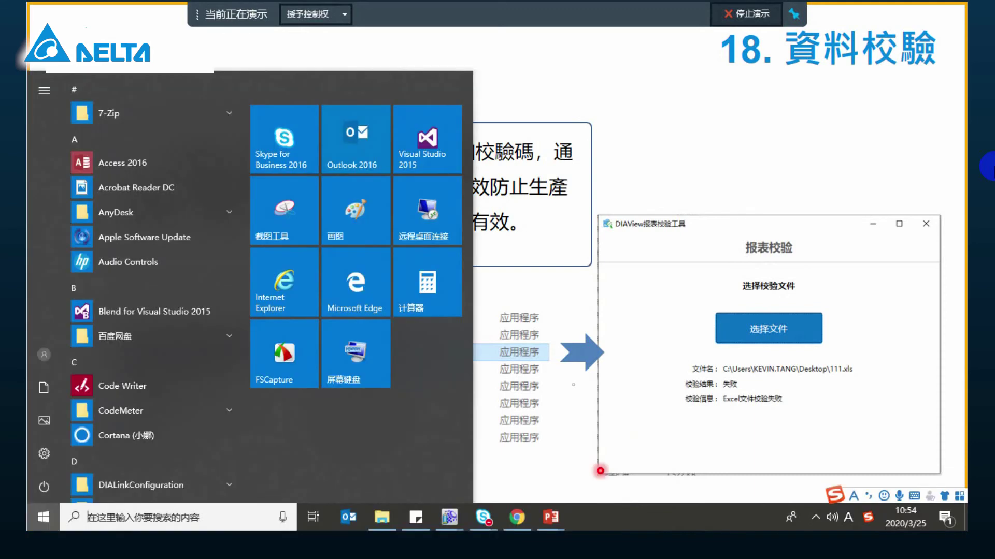
left_click(443, 521)
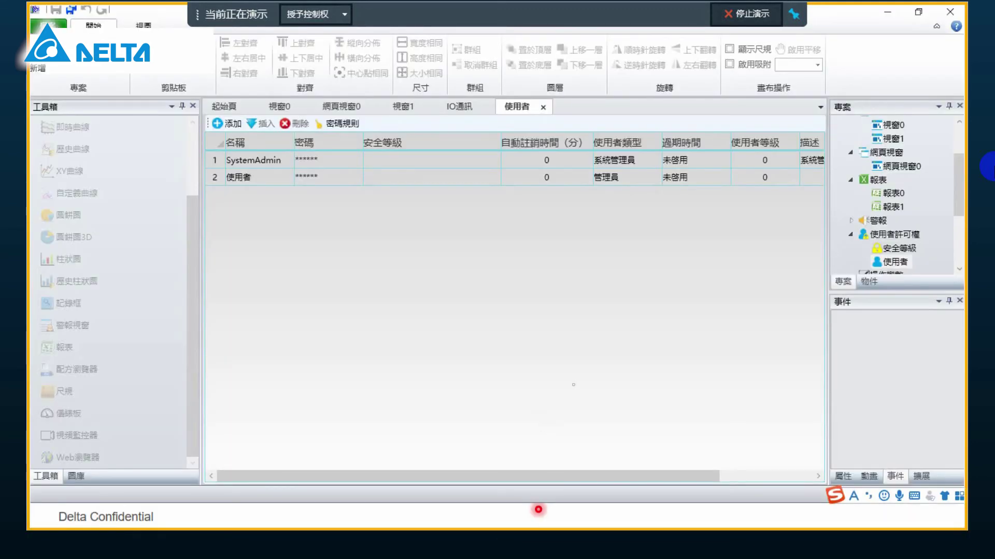
Open the project's 變數詞典 and export its variables to the desktop as an Excel 97-2003 file named var.
left_click(280, 107)
left_click(649, 261)
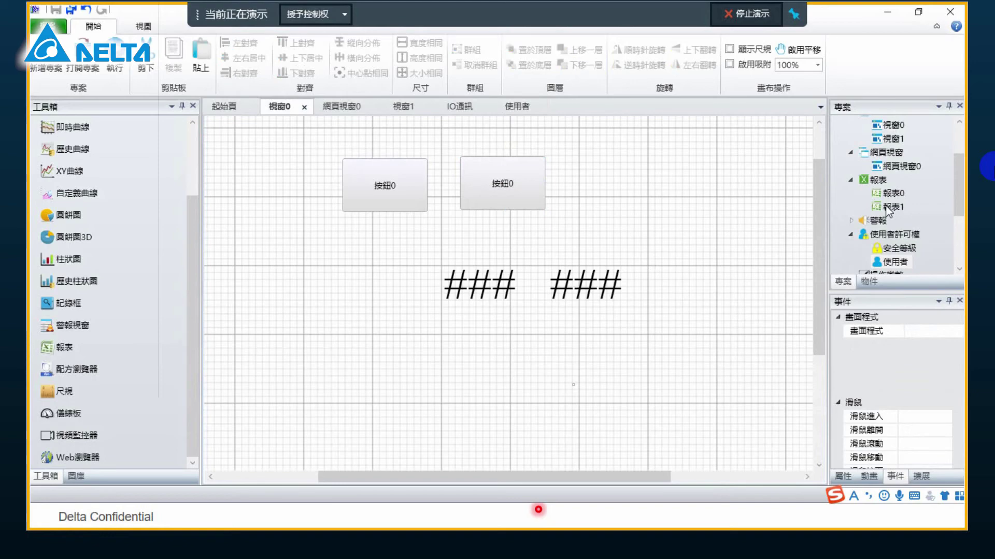
scroll(887, 207, "up", 3)
double_click(886, 165)
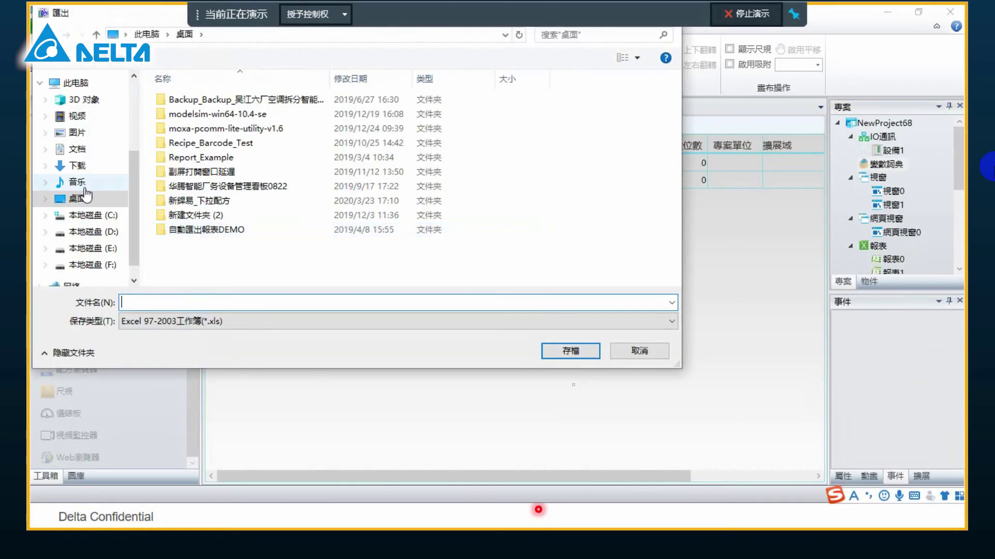
left_click(159, 305)
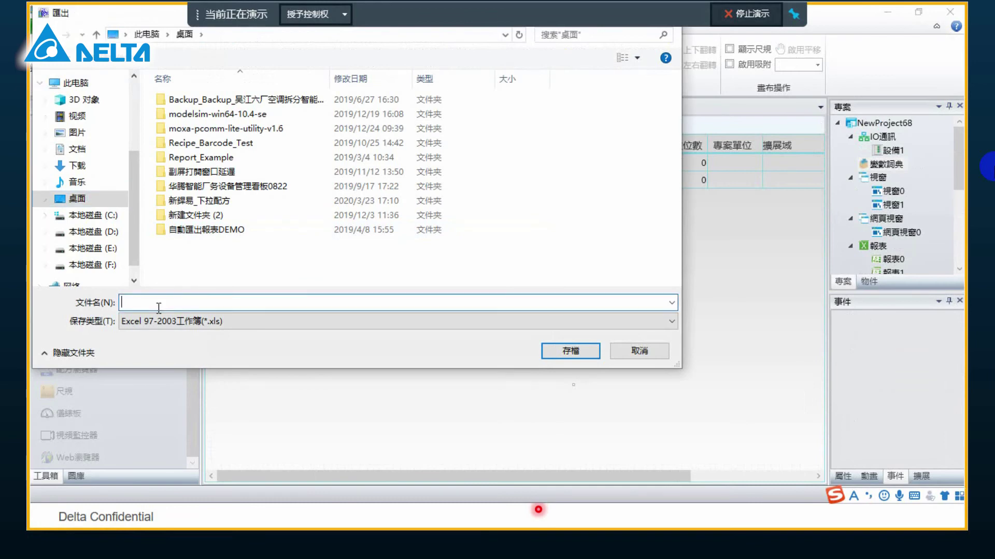
key("shift")
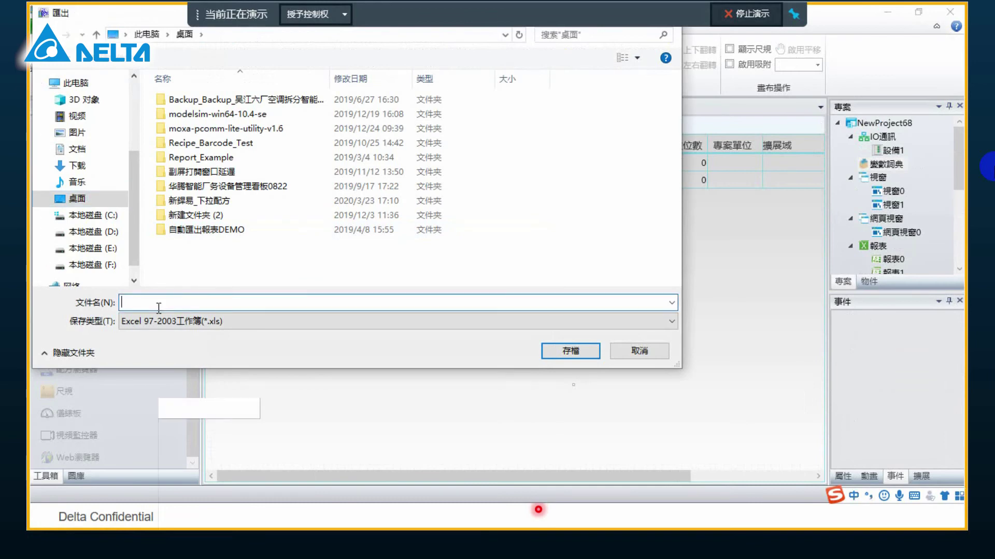
type("var")
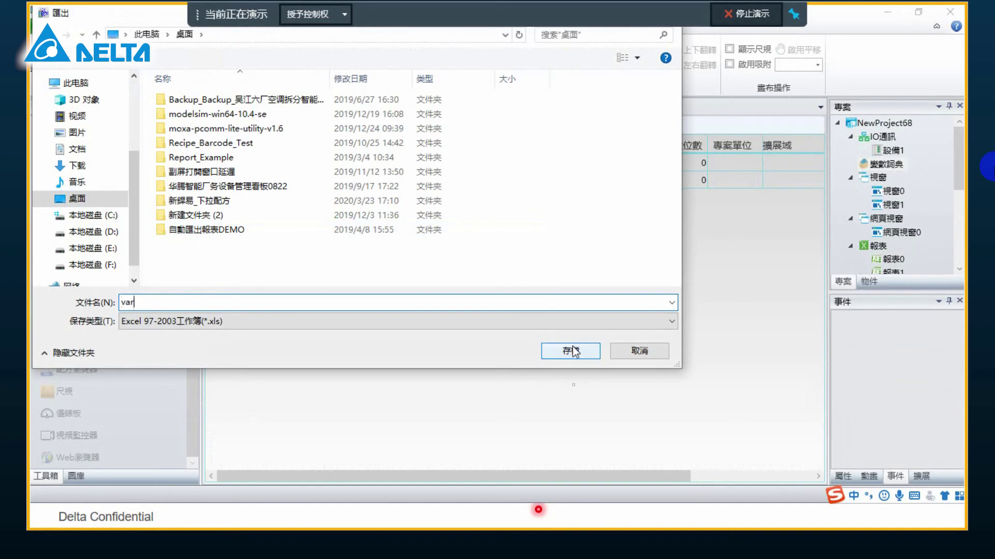
left_click(571, 349)
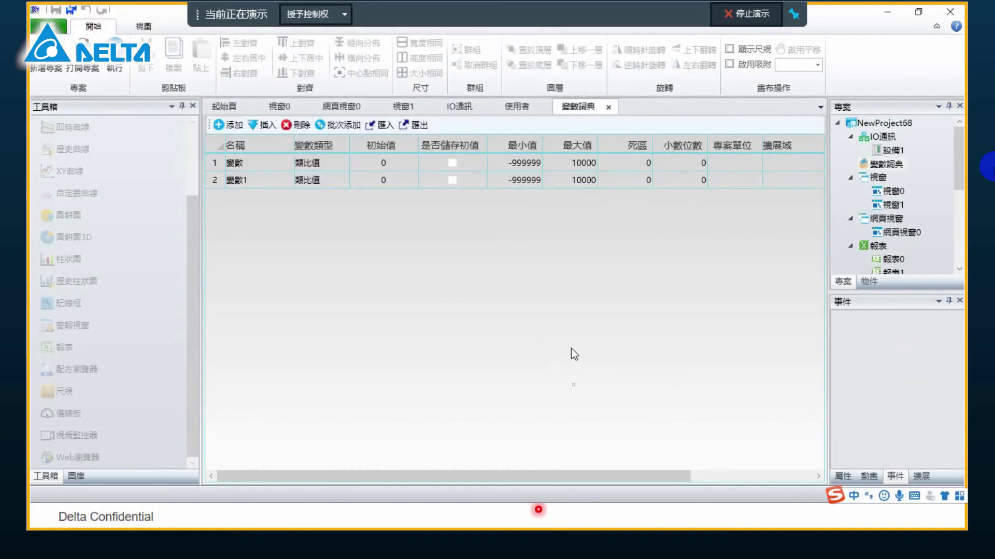
Go to the desktop and open the exported var.xls in a maximized Excel window.
key("super")
right_click(668, 511)
left_click(706, 417)
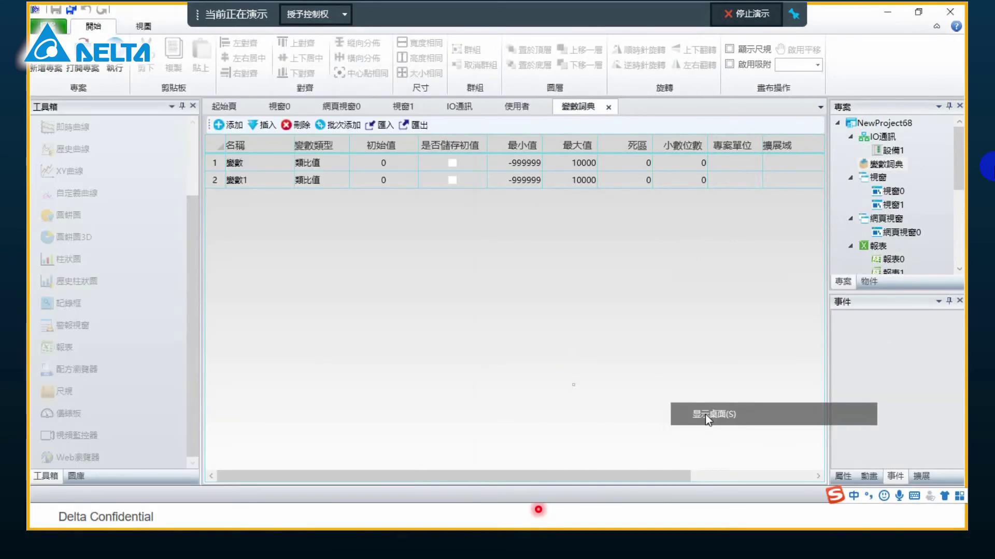
key("super")
right_click(687, 515)
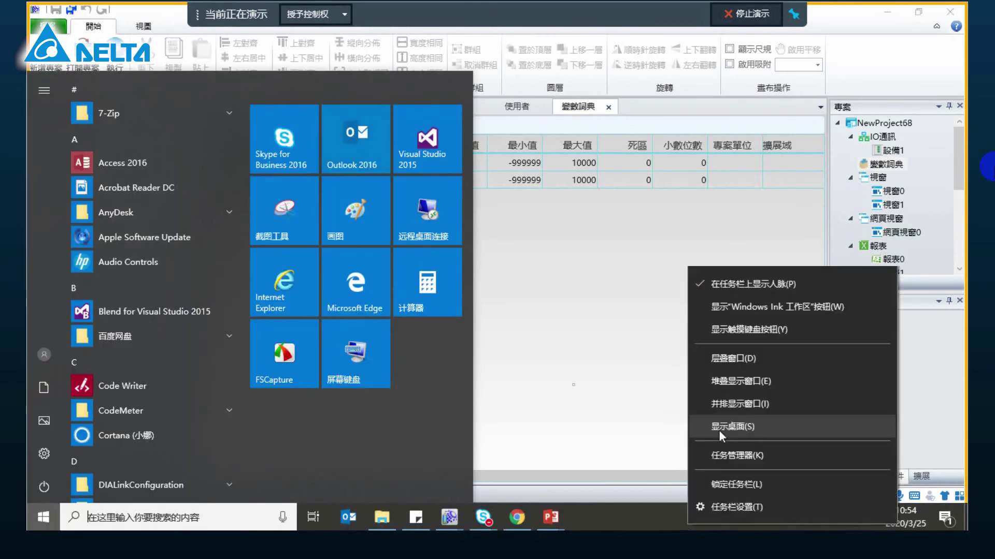
left_click(720, 430)
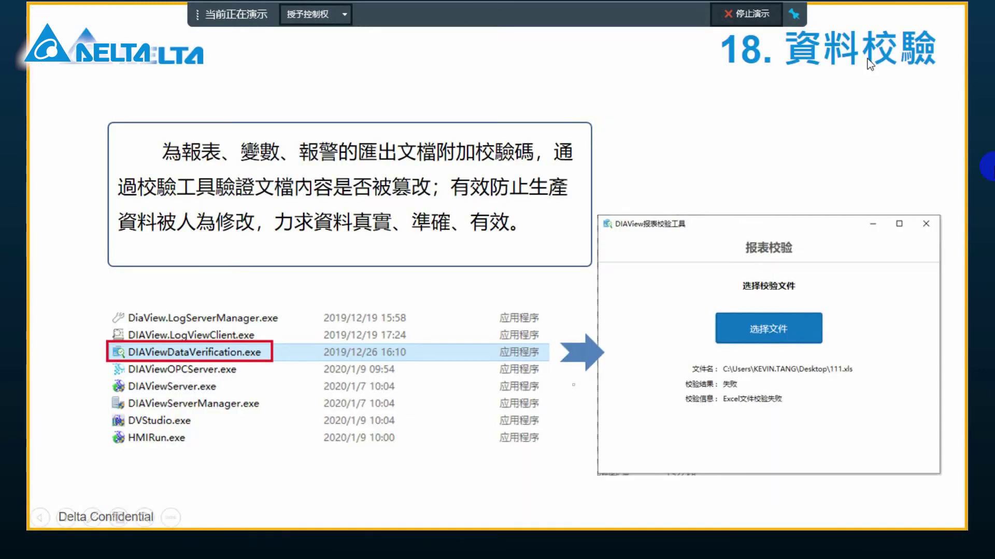
key("Escape")
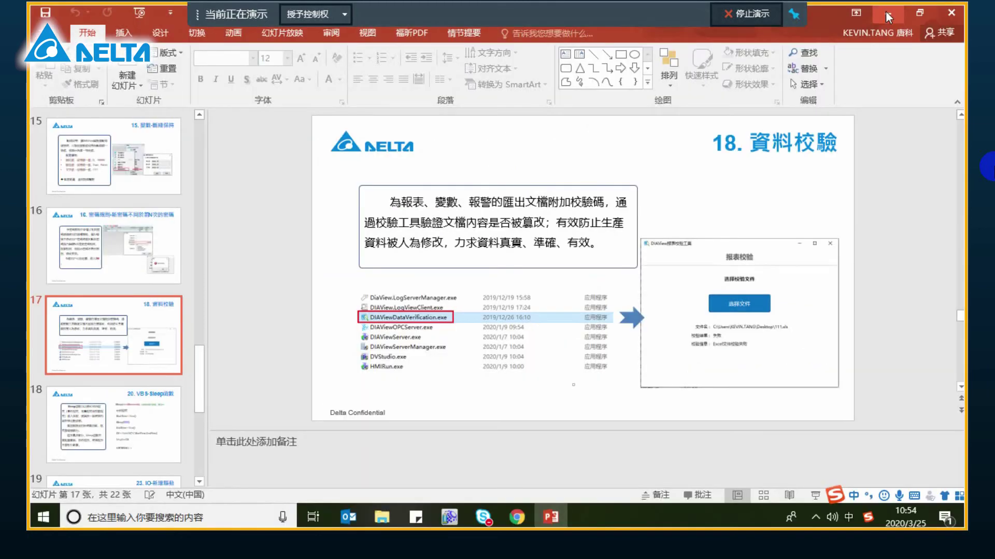
left_click(884, 11)
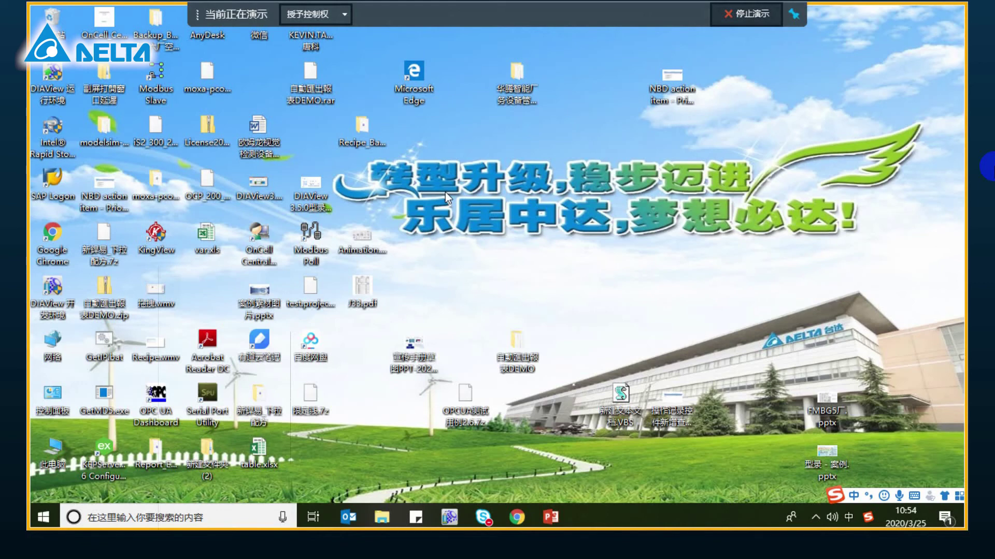
double_click(208, 237)
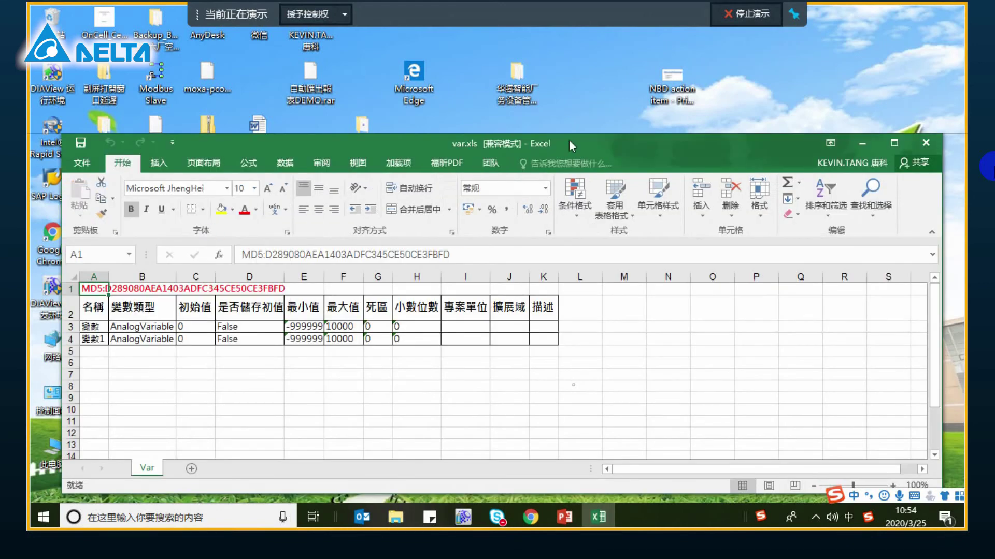
double_click(569, 139)
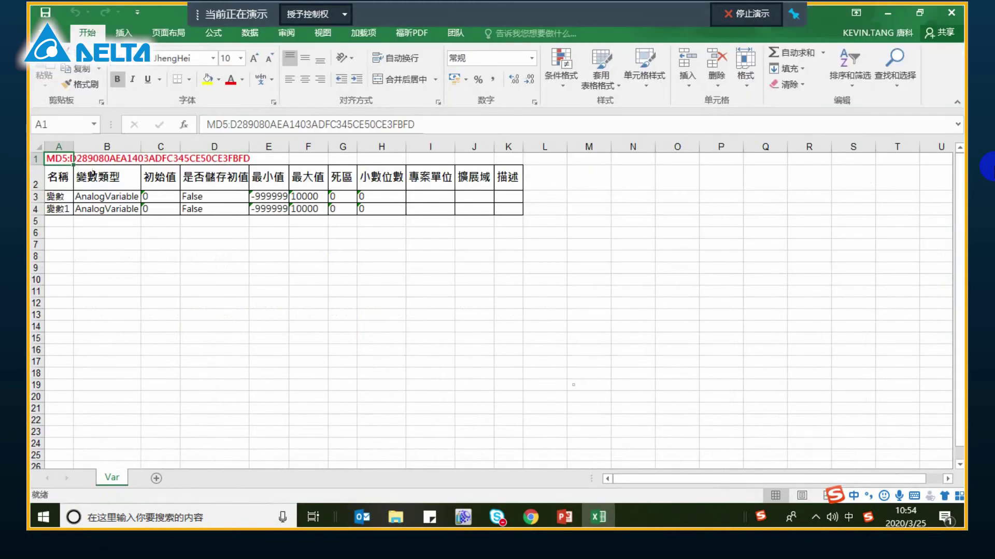
Change the 小數位數 of 變數 in cell H3 to 1, save var.xls and close Excel.
left_click(305, 220)
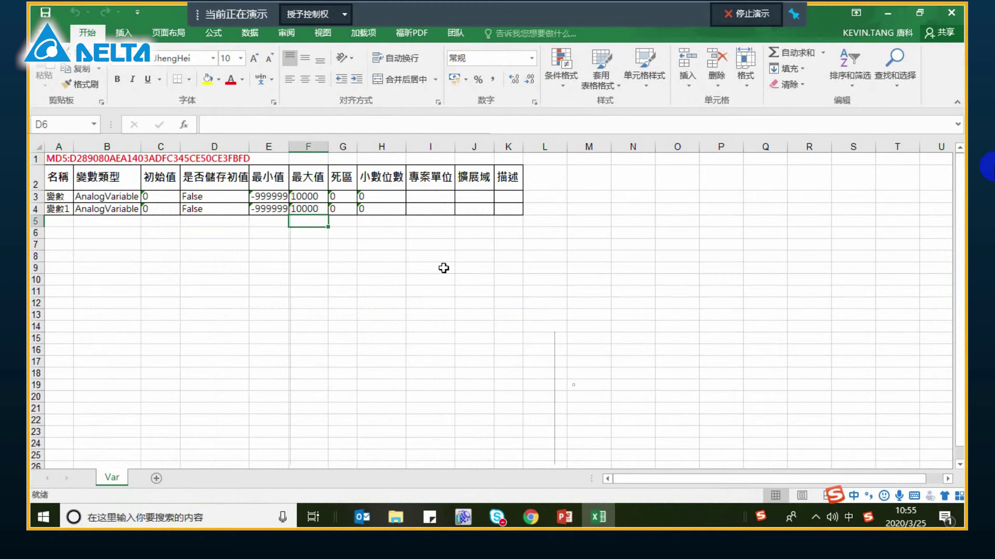
left_click(391, 264)
left_click(381, 196)
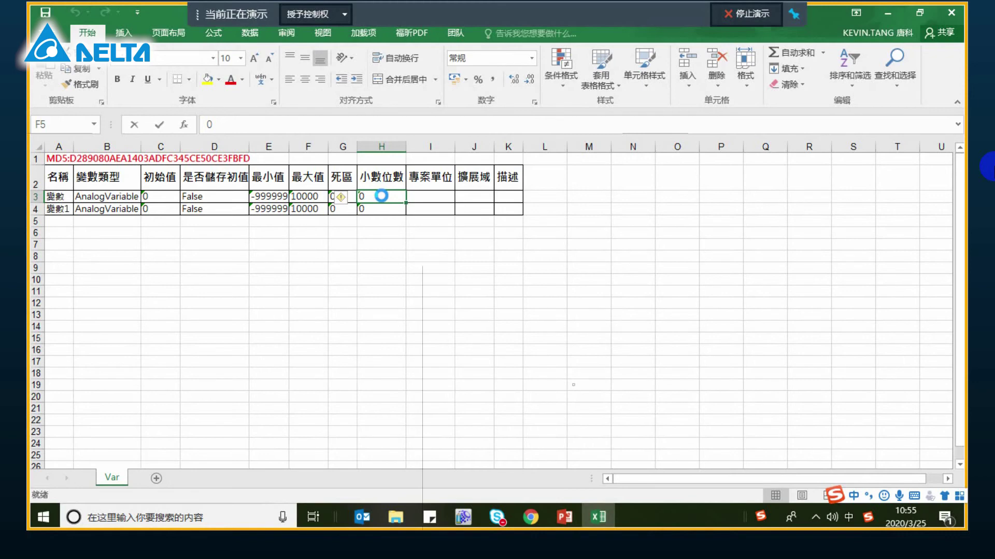
double_click(381, 195)
type("1")
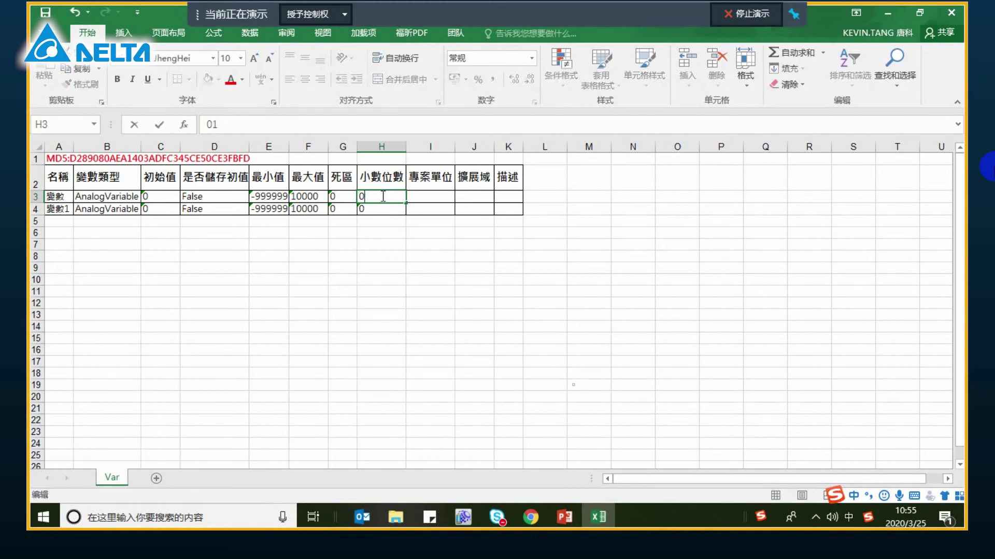
key("Return")
left_click(55, 14)
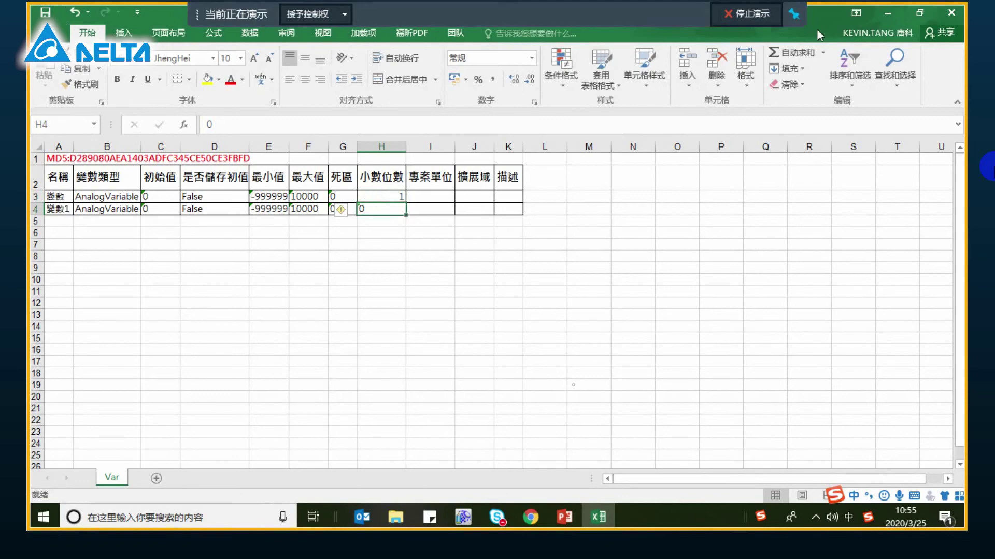
left_click(951, 13)
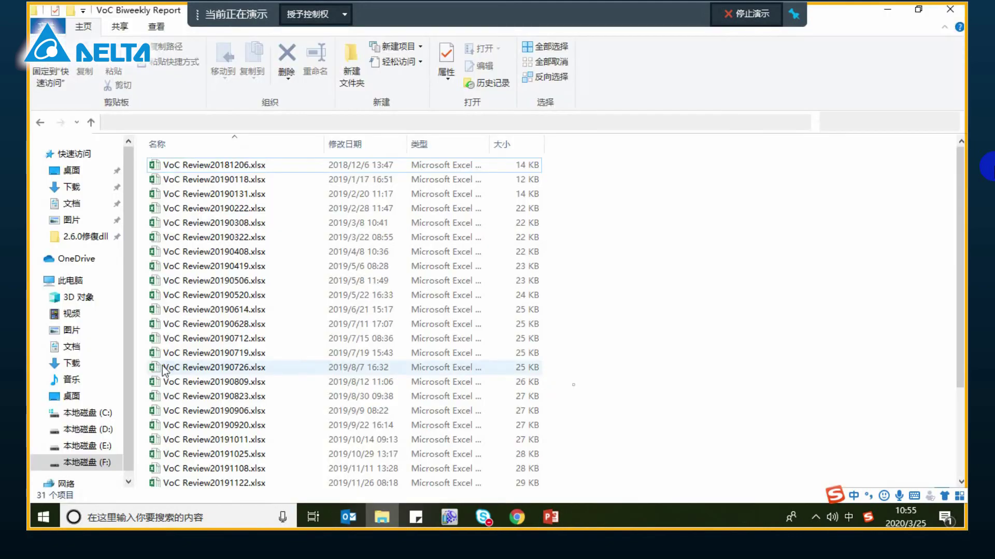
In File Explorer, open the DIAView folder inside Program Files (x86) on the C: drive.
left_click(88, 413)
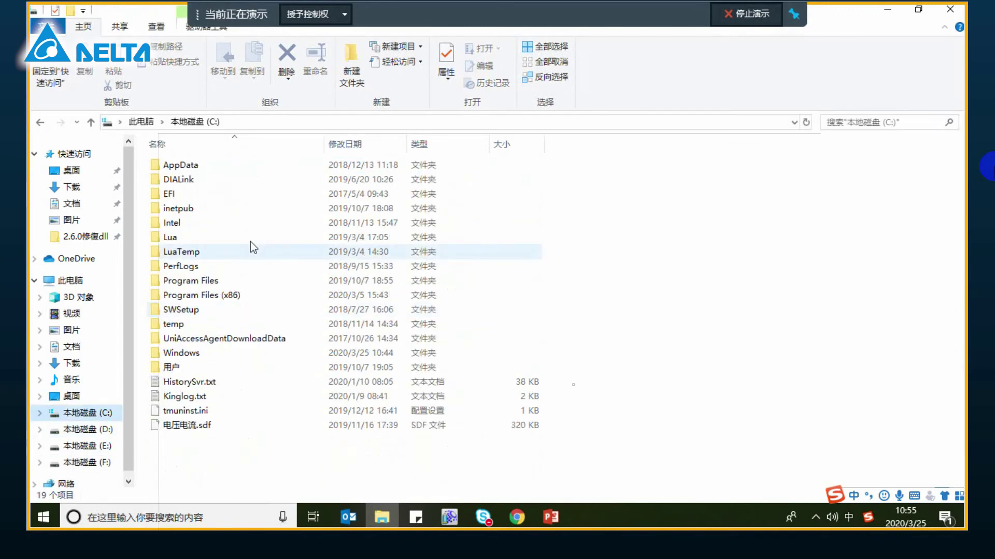
double_click(218, 295)
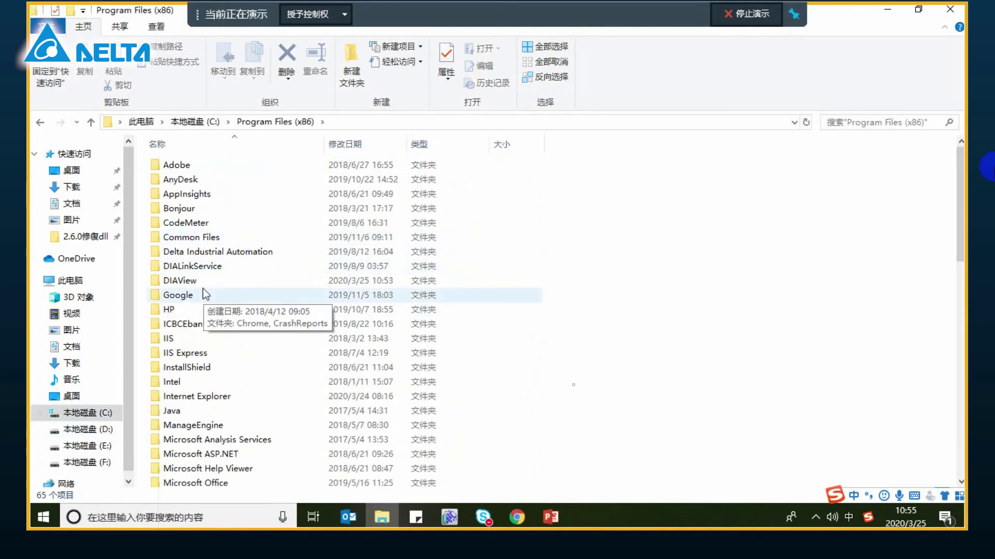
double_click(202, 281)
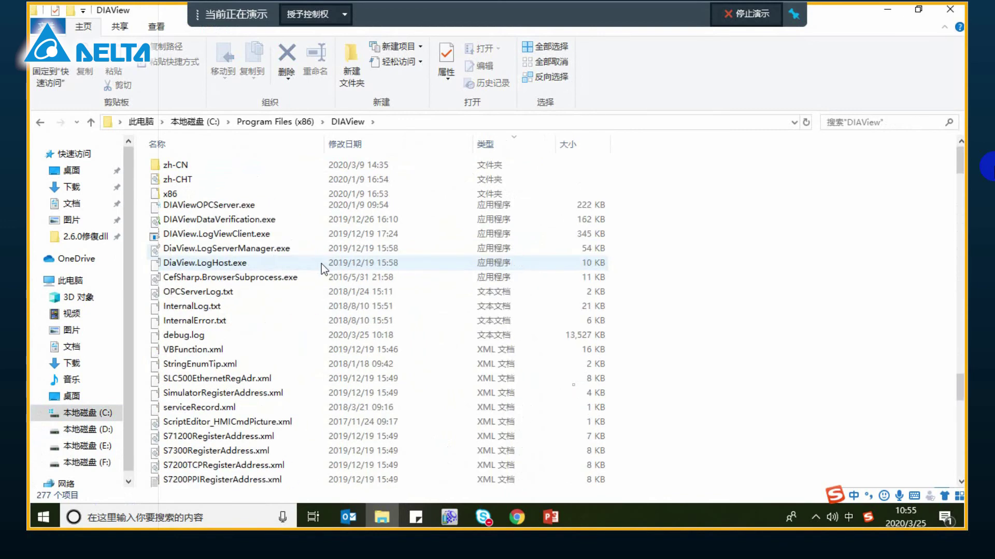
Launch DIAViewDataVerification.exe and choose var.xls on the desktop as the file to verify.
scroll(321, 263, "up", 3)
left_click(249, 354)
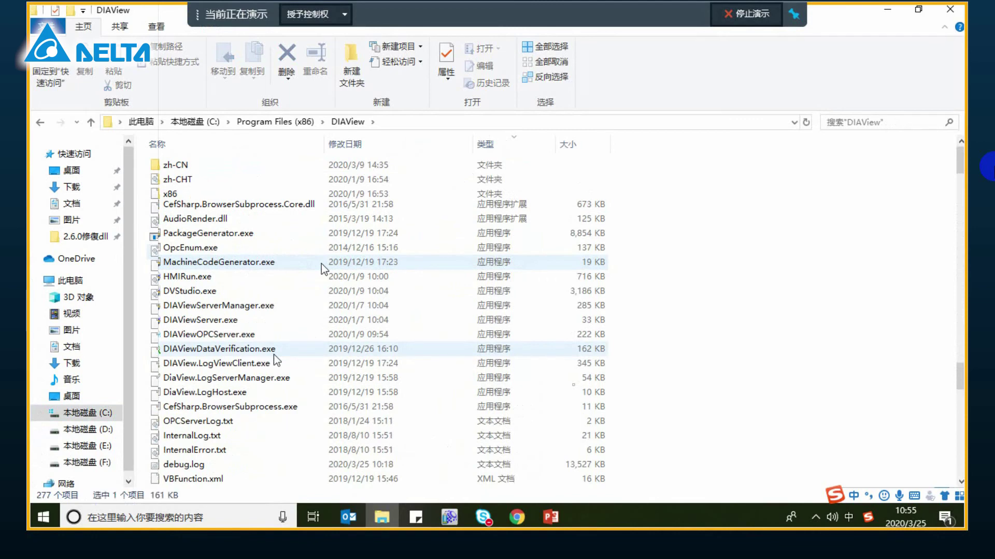
double_click(250, 350)
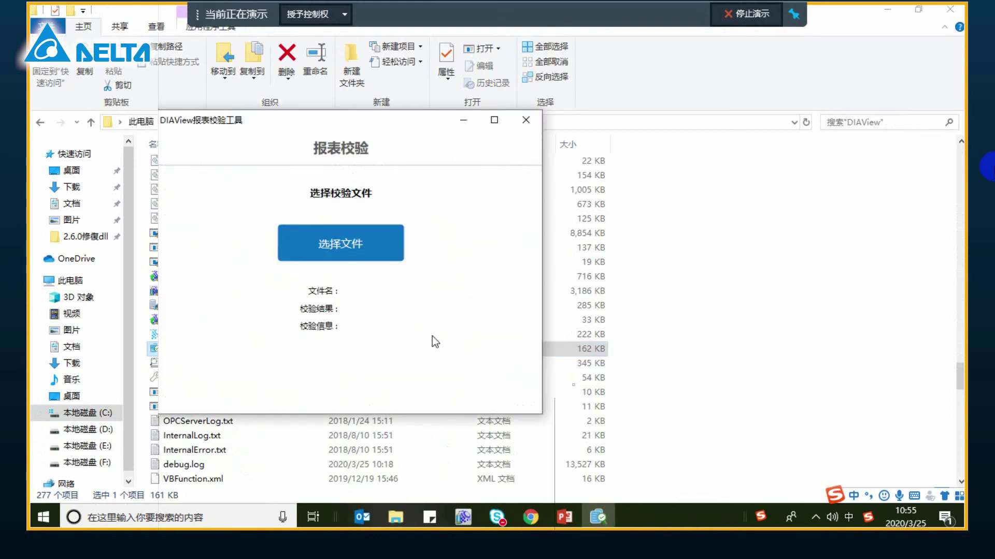
left_click(328, 244)
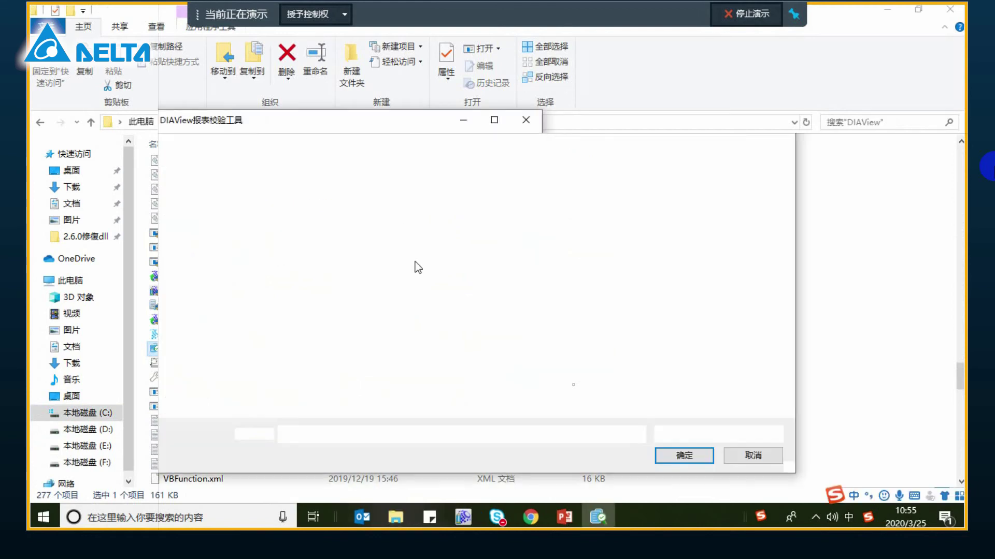
double_click(326, 363)
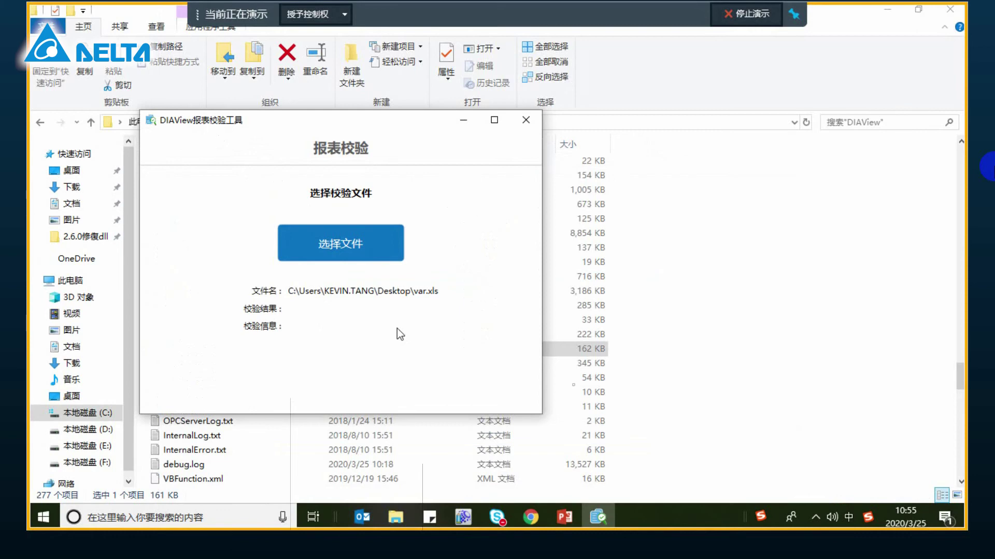
Minimize the verification tool, go to the desktop and reopen var.xls in Excel.
left_click(598, 517)
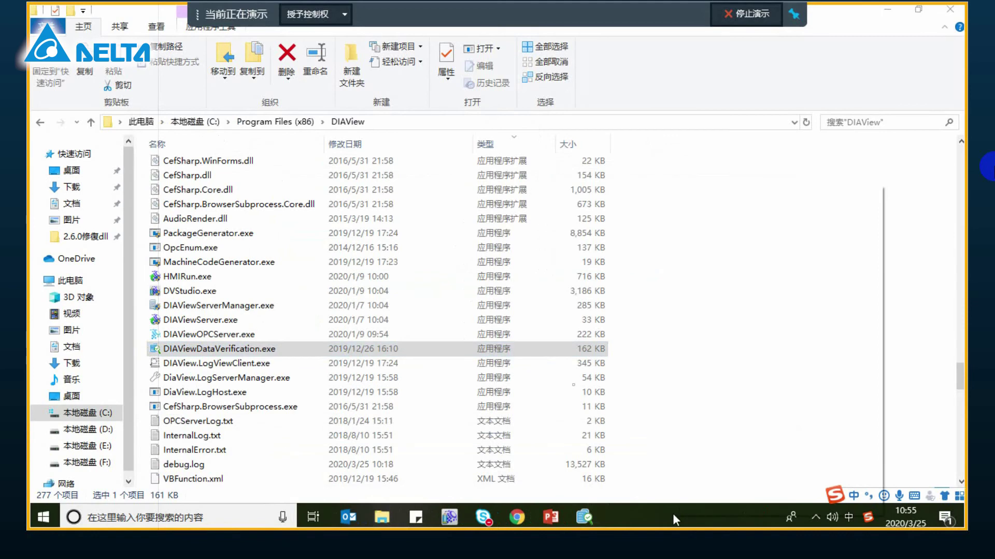
key("super+d")
double_click(227, 243)
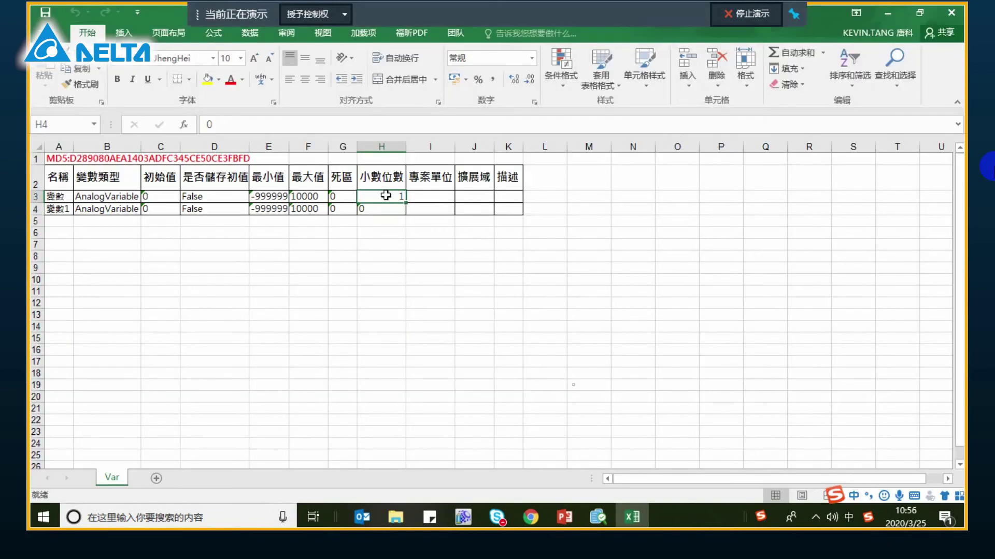
Copy the 小數位數 value 0 from cell H4 into H3, save var.xls and close Excel.
left_click(384, 207)
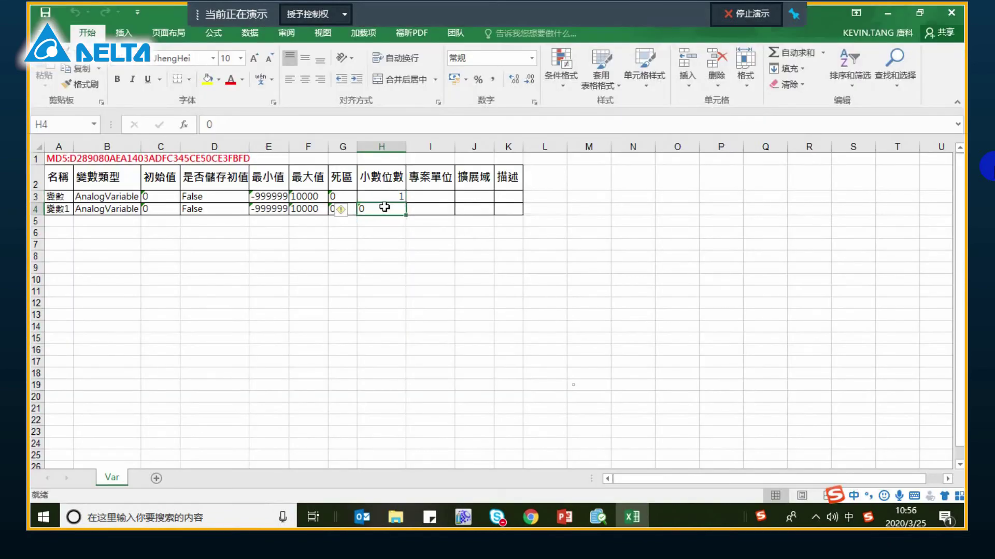
key("ctrl+c")
left_click(389, 196)
key("ctrl+v")
left_click(395, 242)
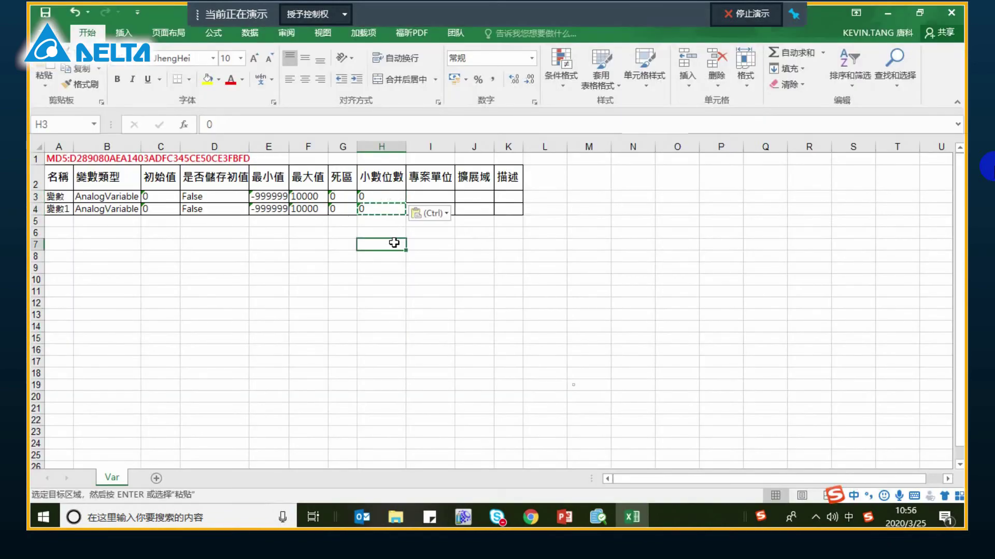
Choose var.xls on the desktop again in the DIAView verification tool to recheck the file.
left_click(342, 232)
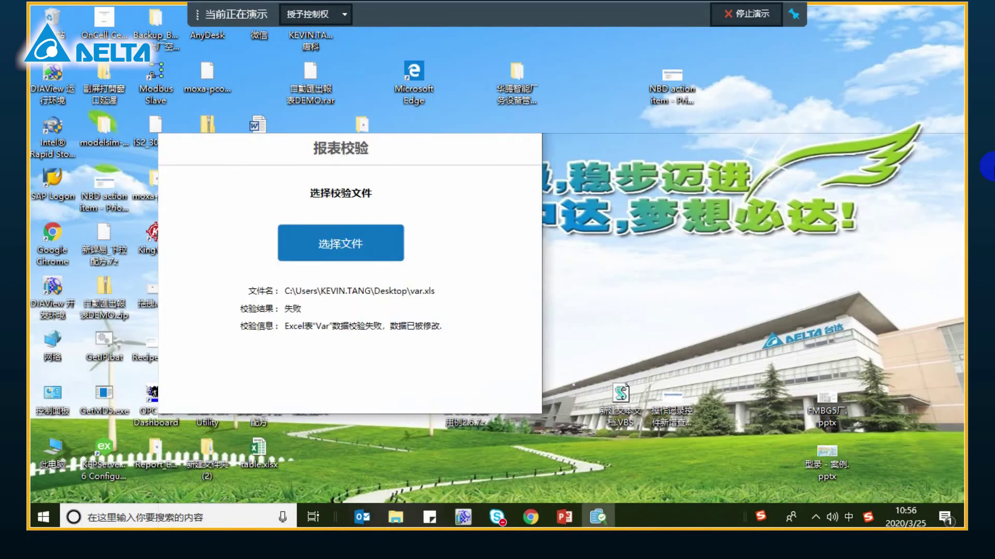
left_click(361, 265)
double_click(327, 346)
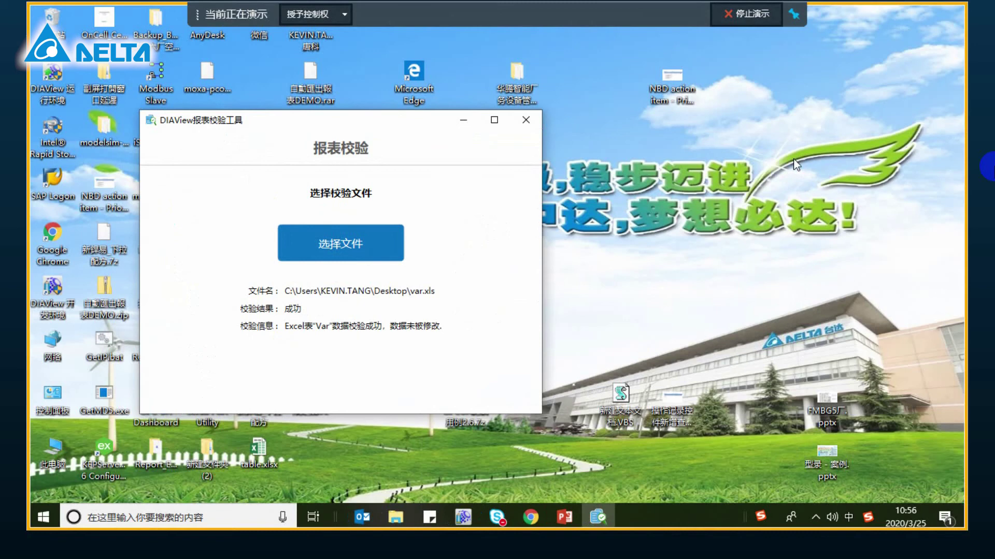
Move the verification tool window aside, switch to the DIAView project editor and close the 變數詞典 page.
left_click_drag(406, 125, 531, 141)
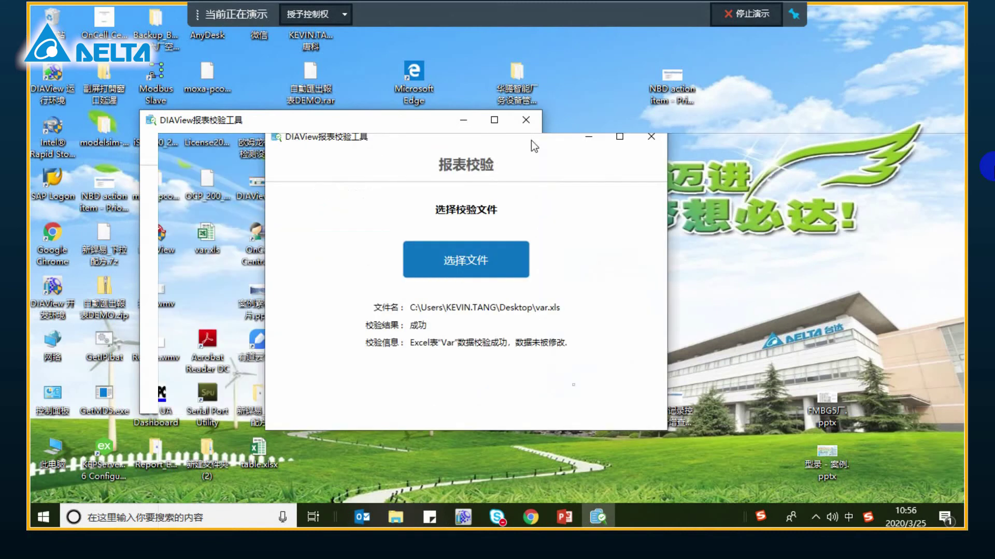
left_click(465, 522)
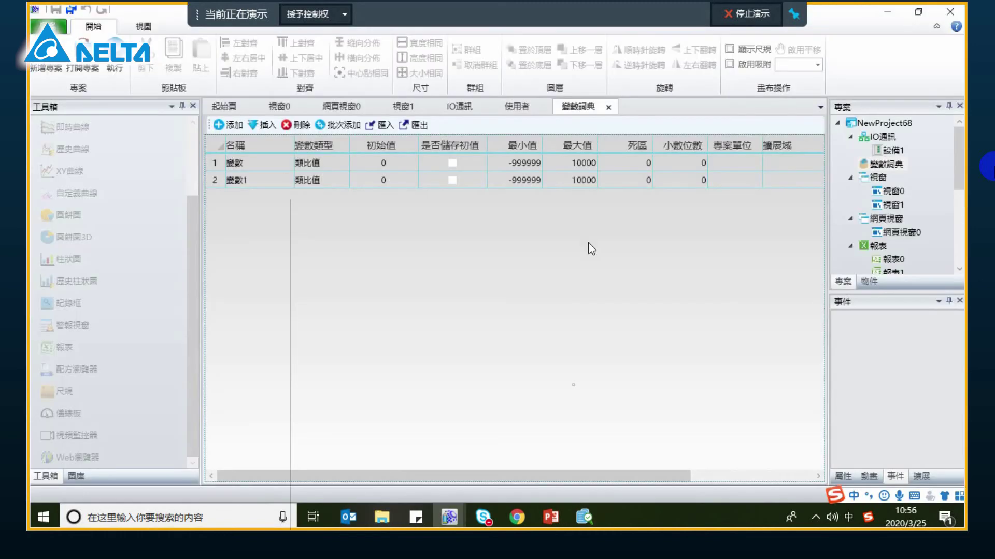
left_click(609, 107)
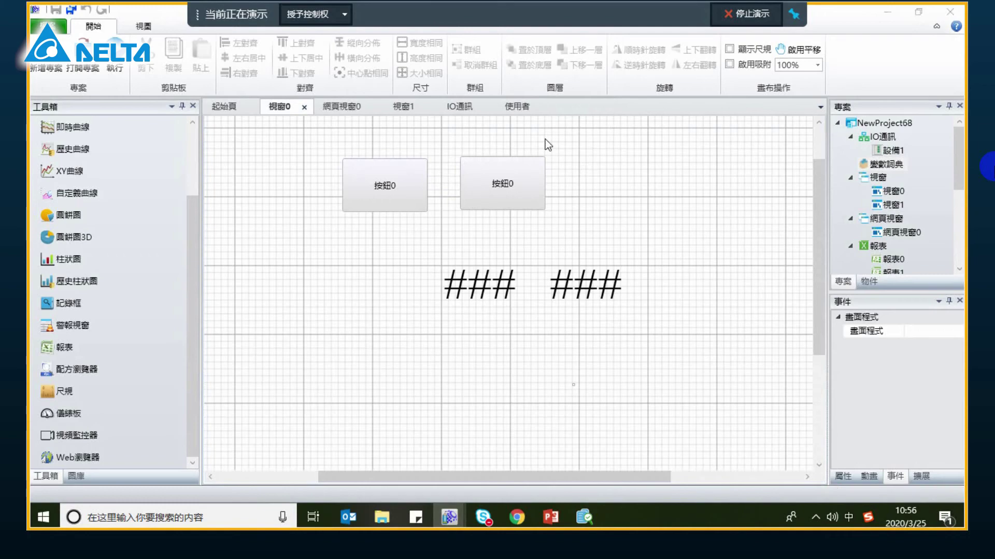
Switch to PowerPoint and present the 20. VBS-Sleep函數 slide in full screen.
left_click(552, 517)
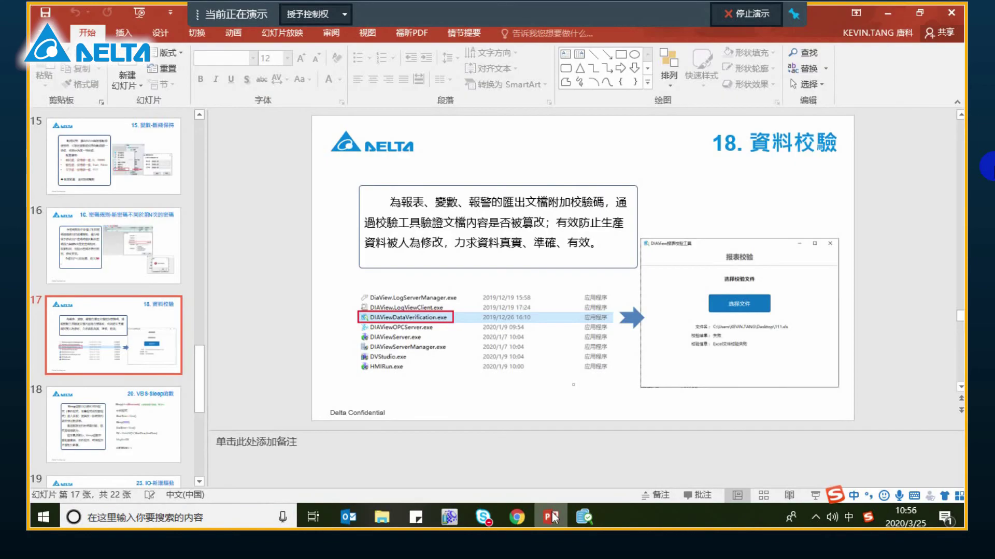
left_click(121, 412)
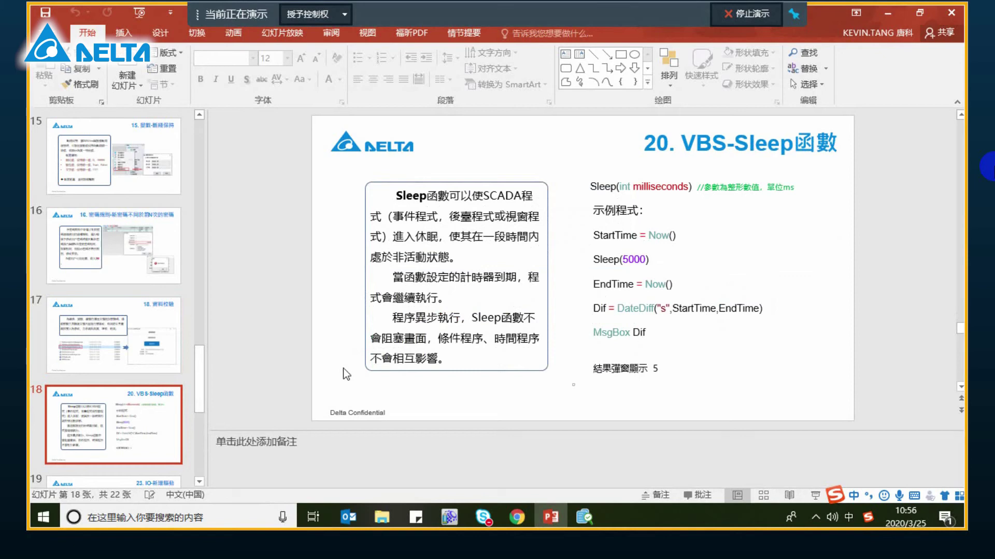
key("shift+F5")
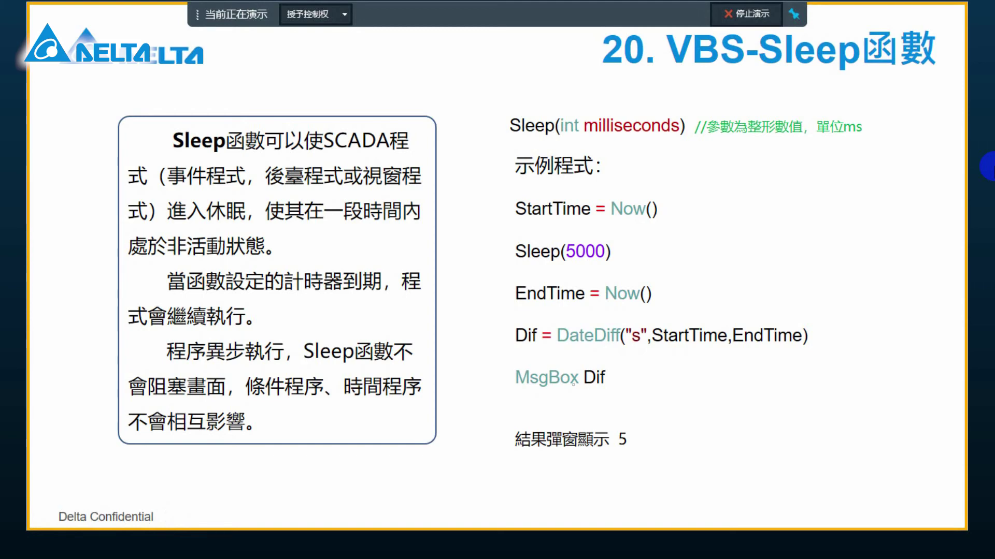
Return to DIAView, duplicate the first 按鈕0 button in 視窗0 and place the copy below the original.
key("super")
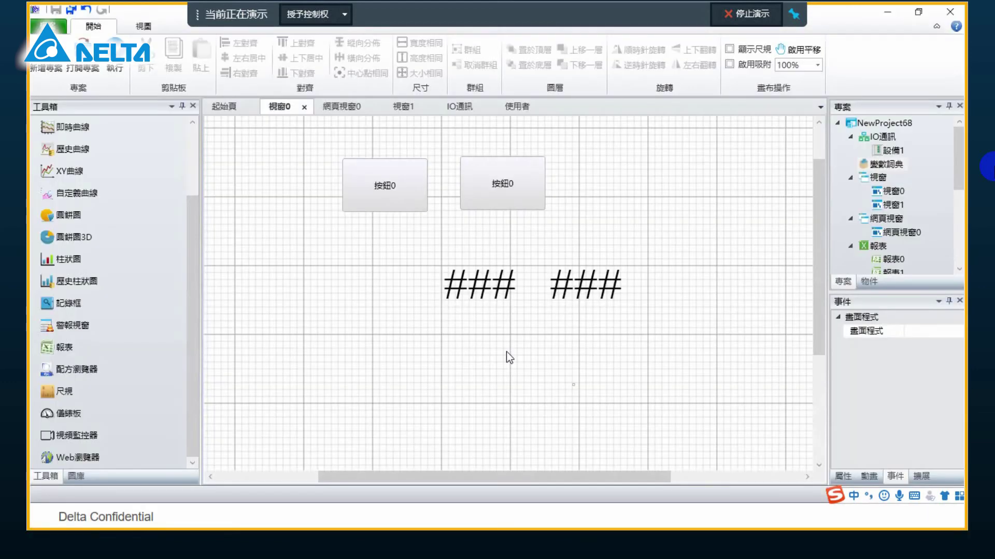
left_click(384, 186)
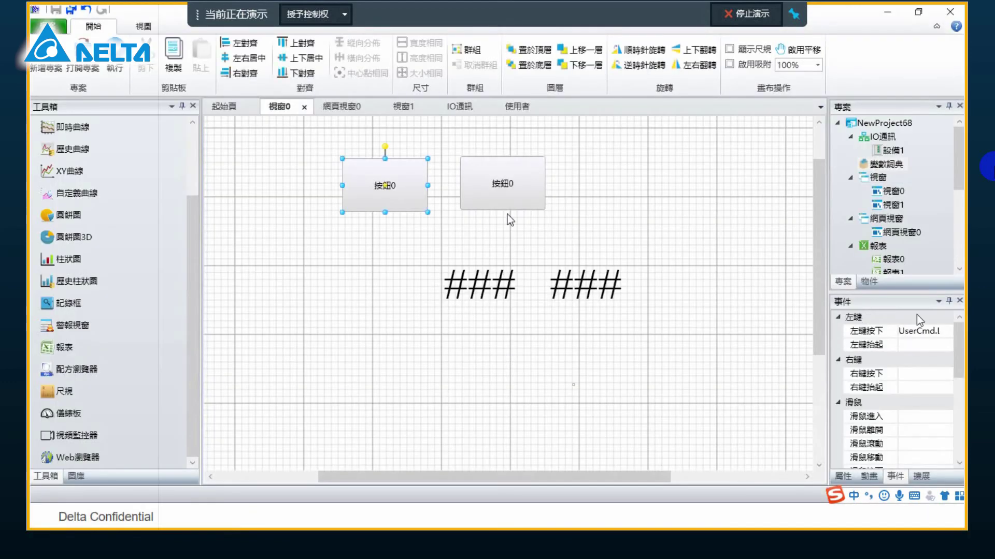
key("ctrl+c")
left_click(332, 263)
key("ctrl+v")
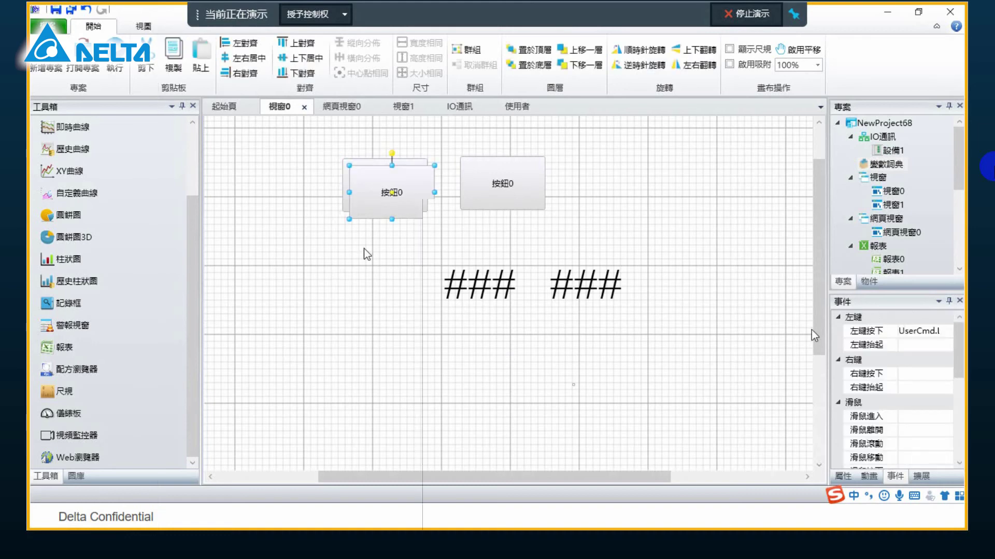
Open the copied button's 左鍵按下 script and replace its content with MsgBox Now().
double_click(866, 331)
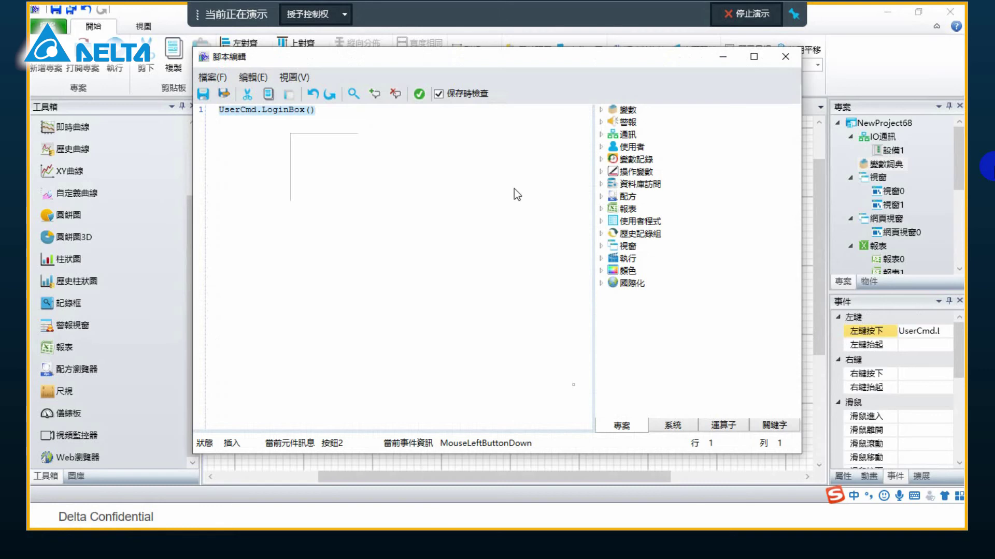
type("m")
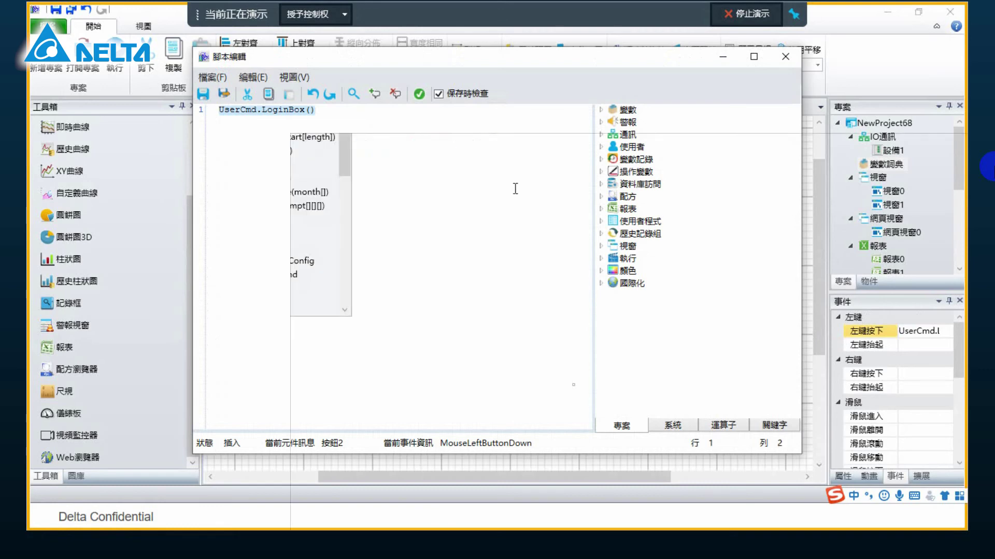
key("BackSpace")
type("mas")
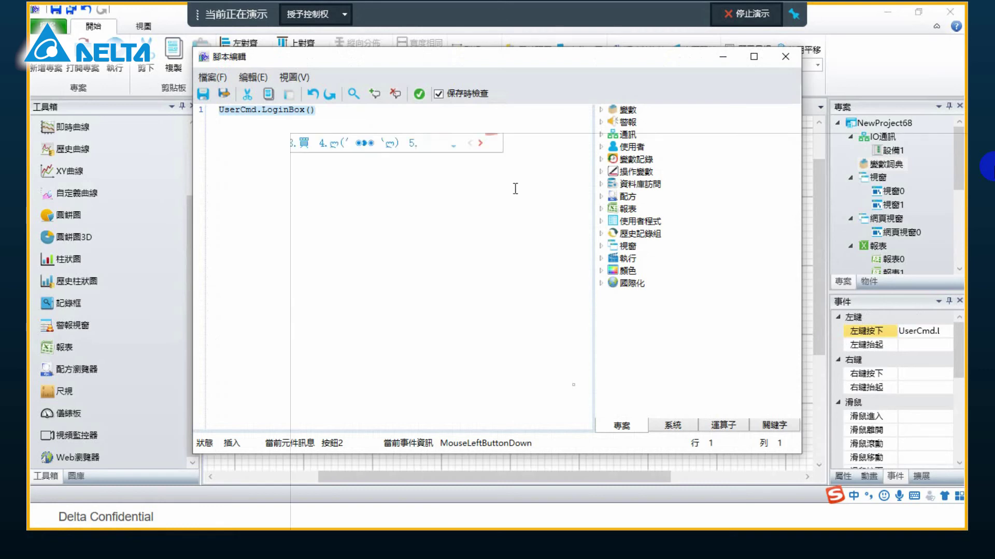
key("BackSpace")
key("BackSpace")
type("sg")
key("Return")
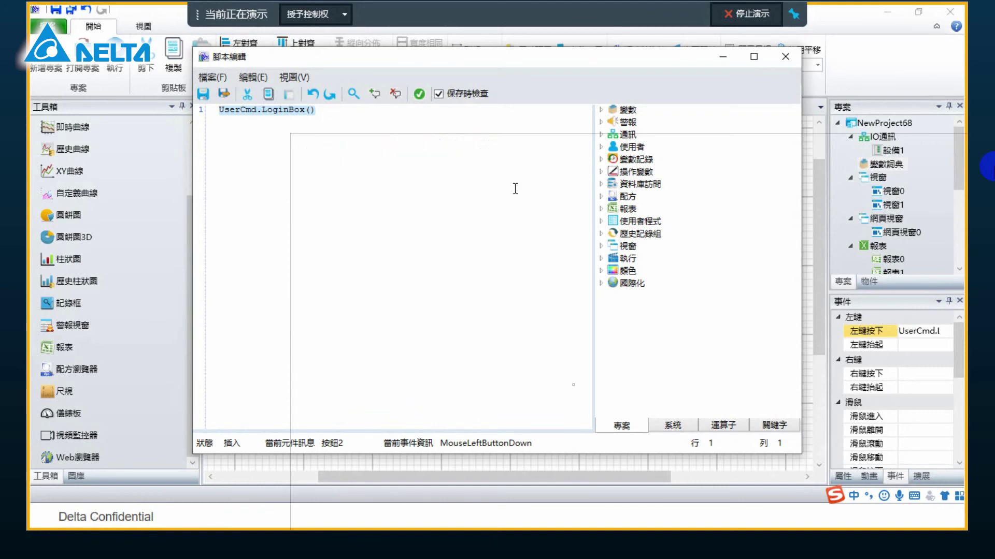
type("msg")
key("shift")
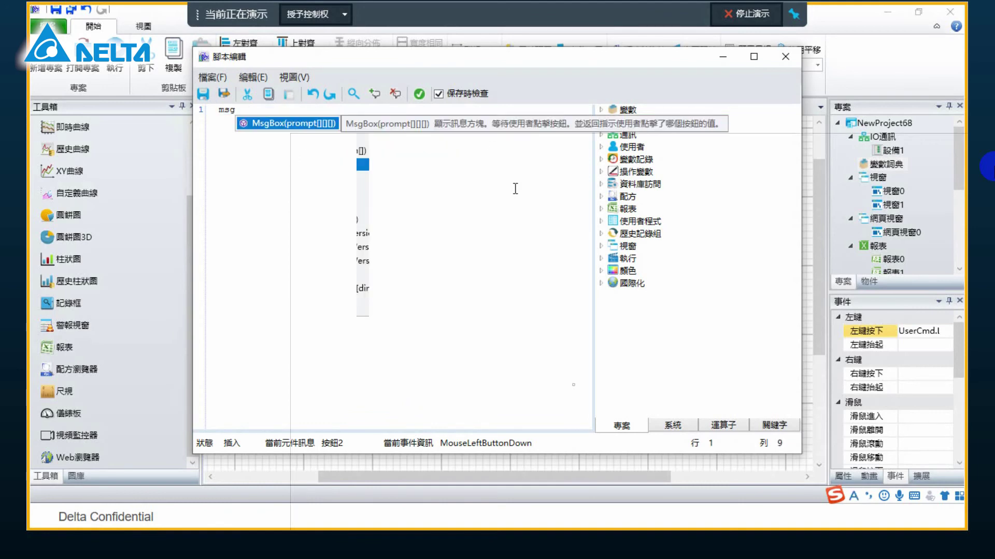
key("Return")
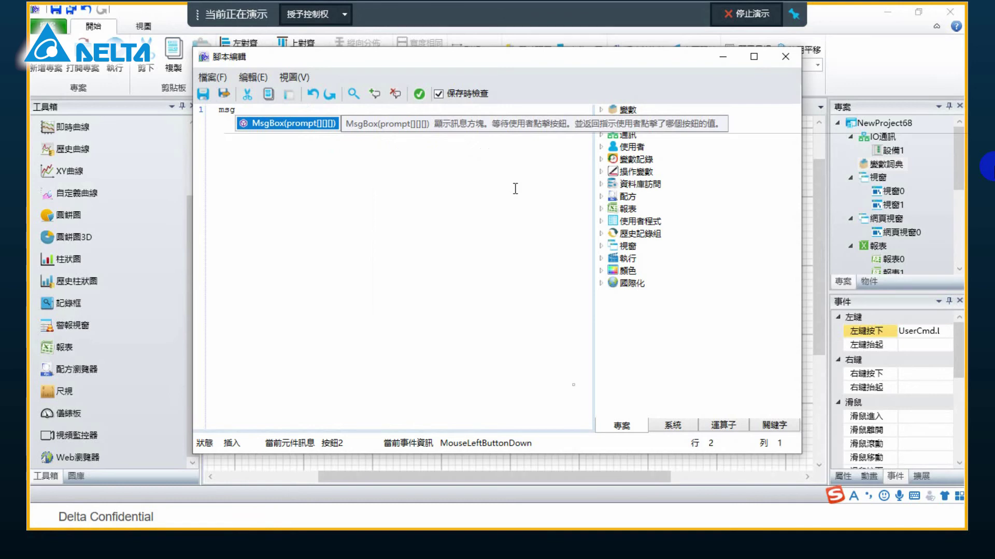
Add the lines Sleep(5000) and MsgBox Now() to the script, close the editor and save the changes.
type("sh")
key("Return")
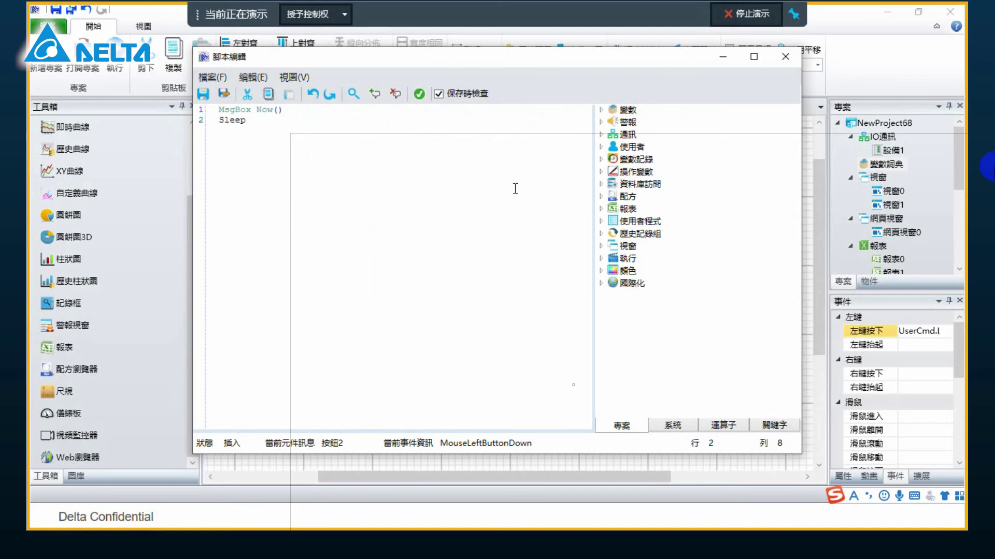
type("000")
key("Return")
type("msgBox N")
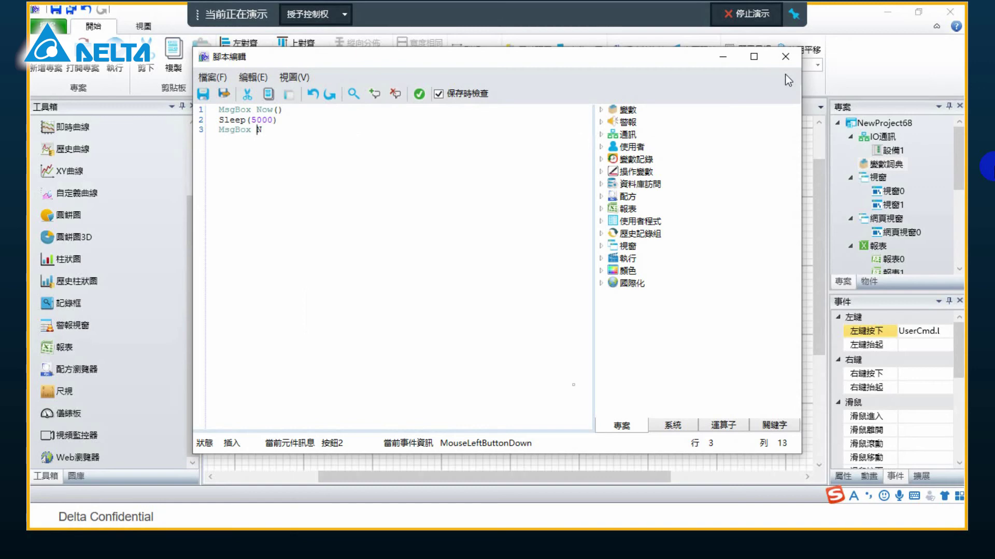
left_click(785, 56)
left_click(469, 302)
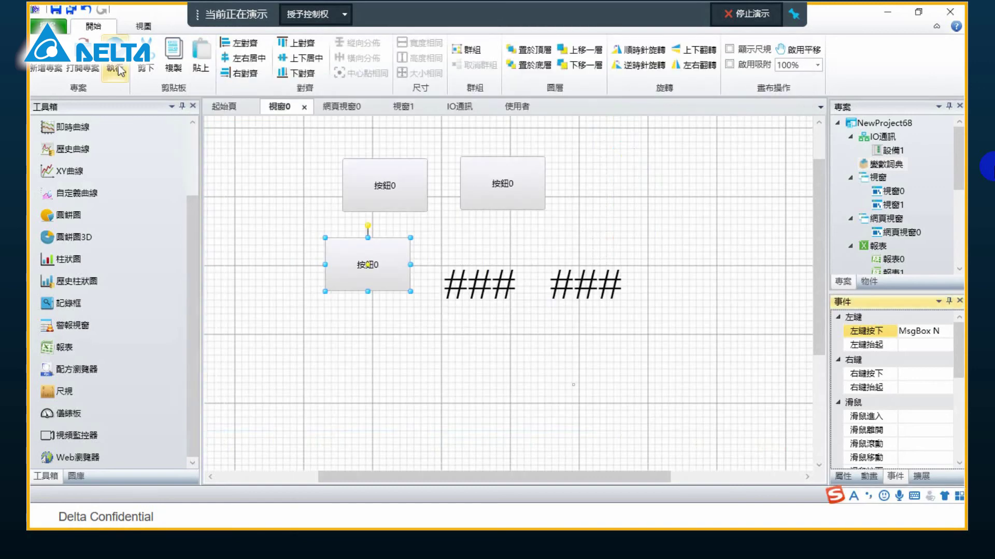
Run the project, test the new button's script, dismiss both time messages and minimize the runtime window.
left_click(614, 285)
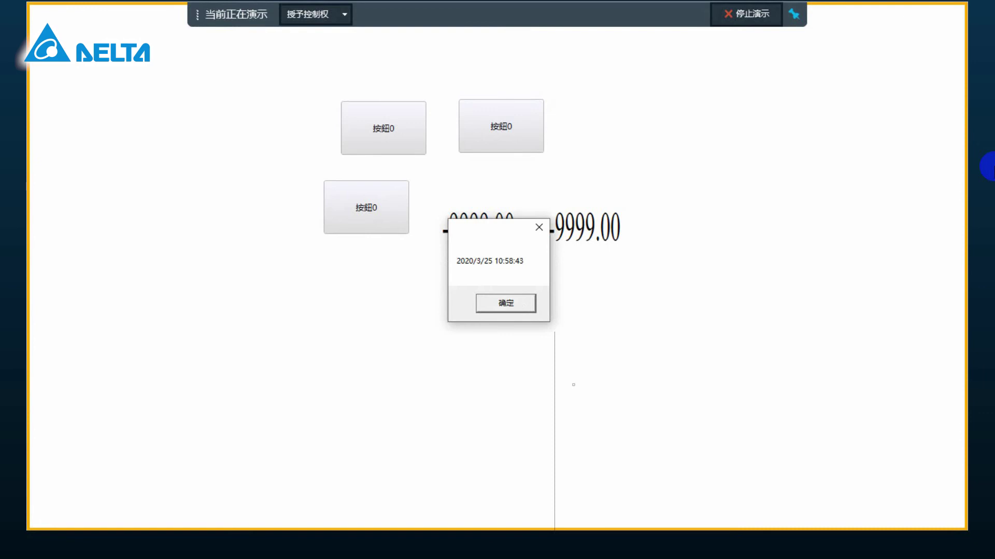
left_click(507, 302)
left_click(507, 303)
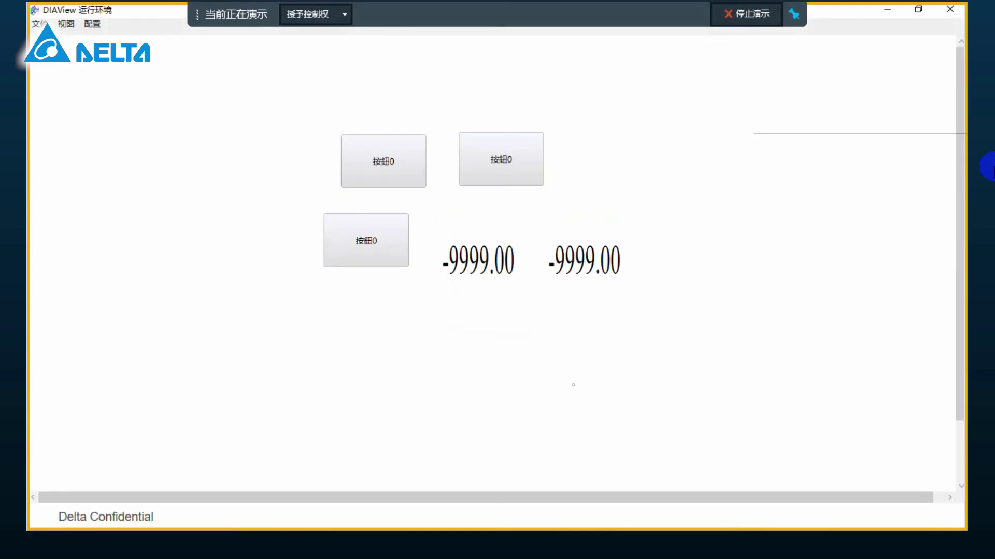
left_click(888, 10)
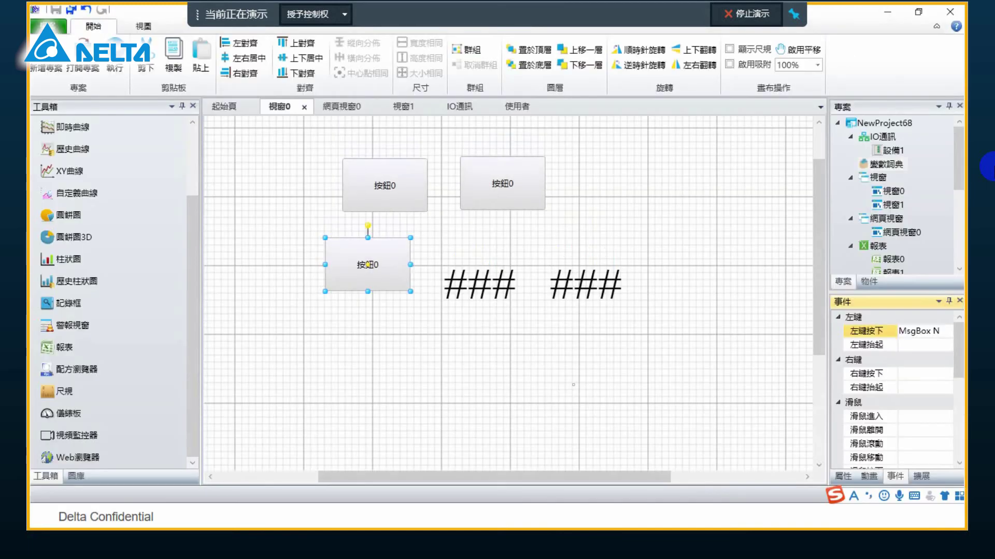
Reopen the new button's 左鍵按下 script, review the Sleep(5000) line and close the editor.
double_click(368, 265)
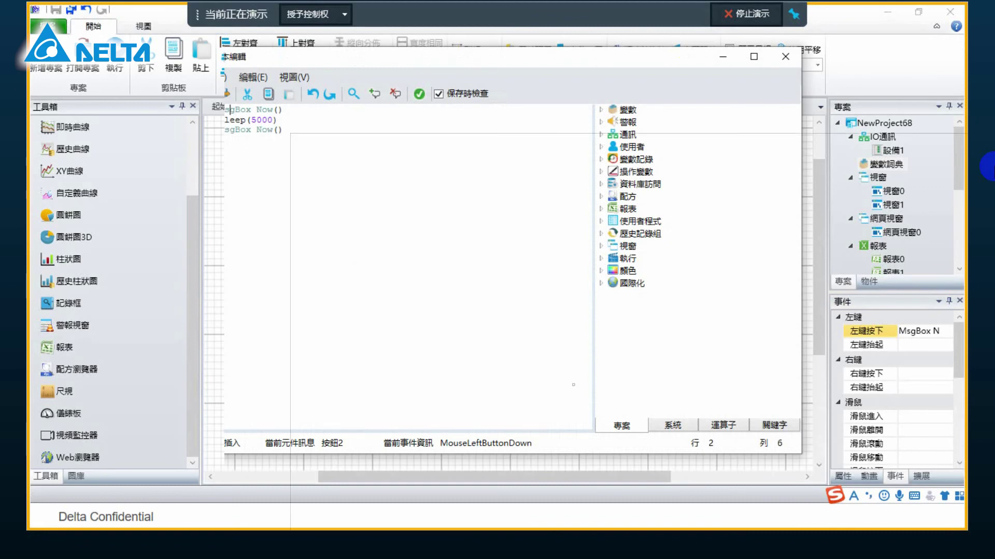
left_click(247, 120)
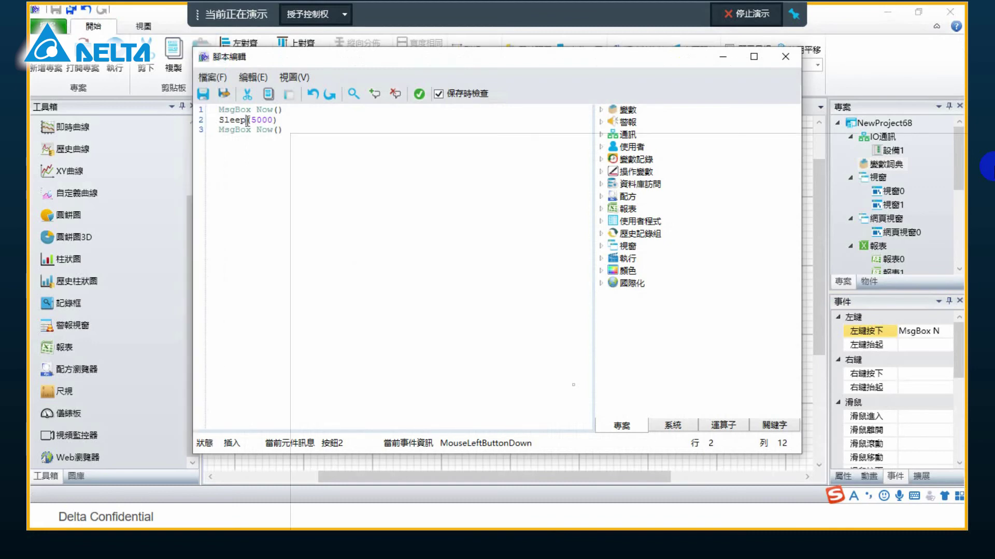
key("Home")
left_click(280, 120)
left_click(786, 56)
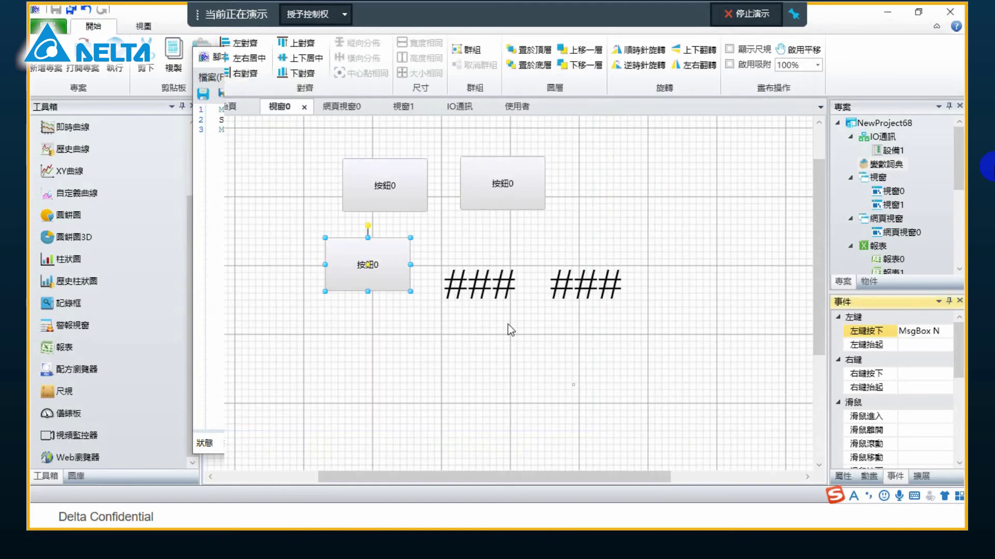
Return to the slide show and go through the IO-新增驅動 and 專案打包 slides up to the closing Thanks slide.
key("alt+Tab")
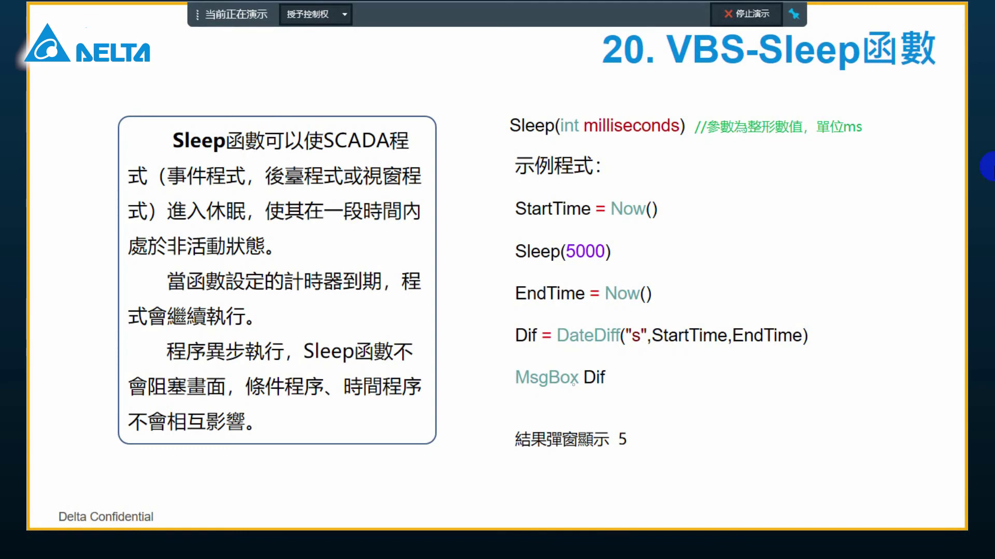
key("Right")
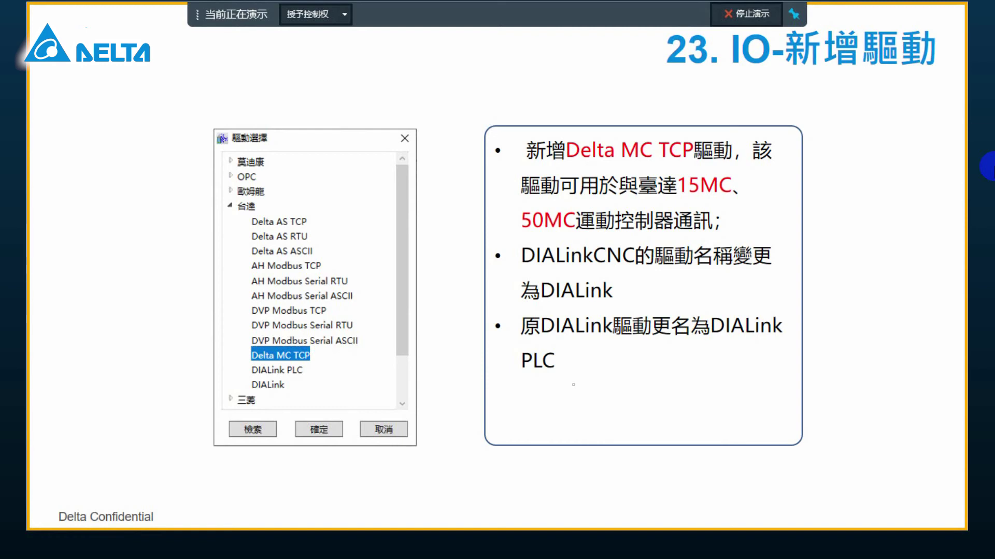
key("Right")
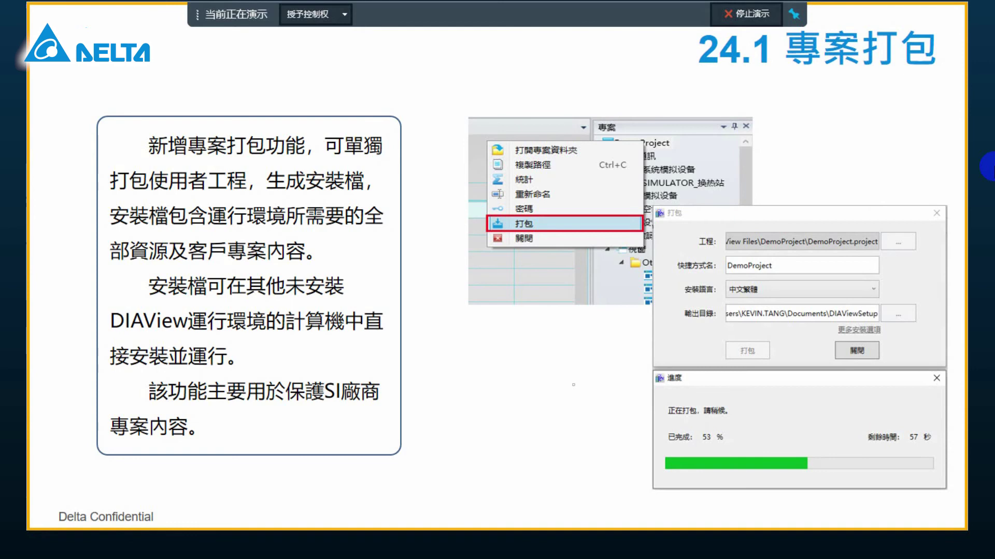
key("Right")
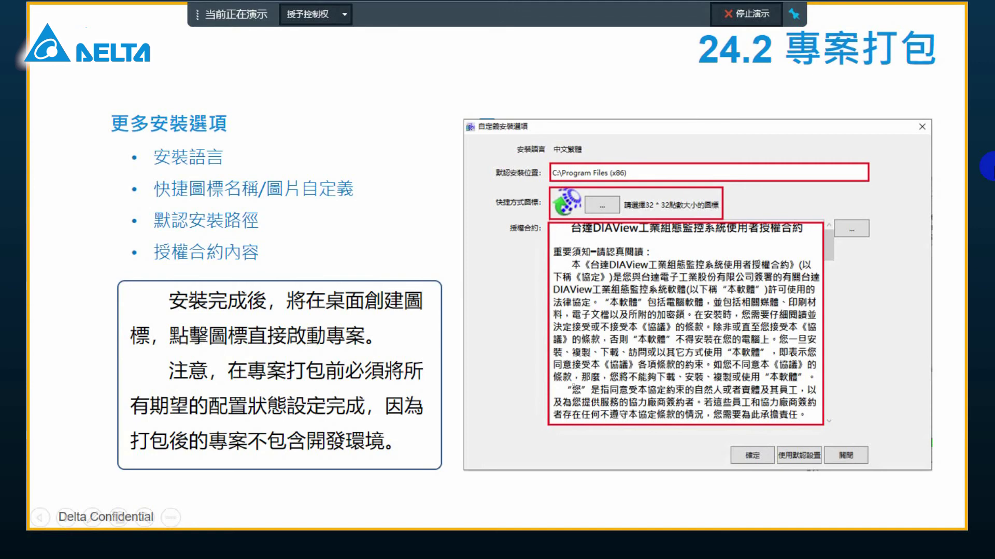
key("Right")
key("Right")
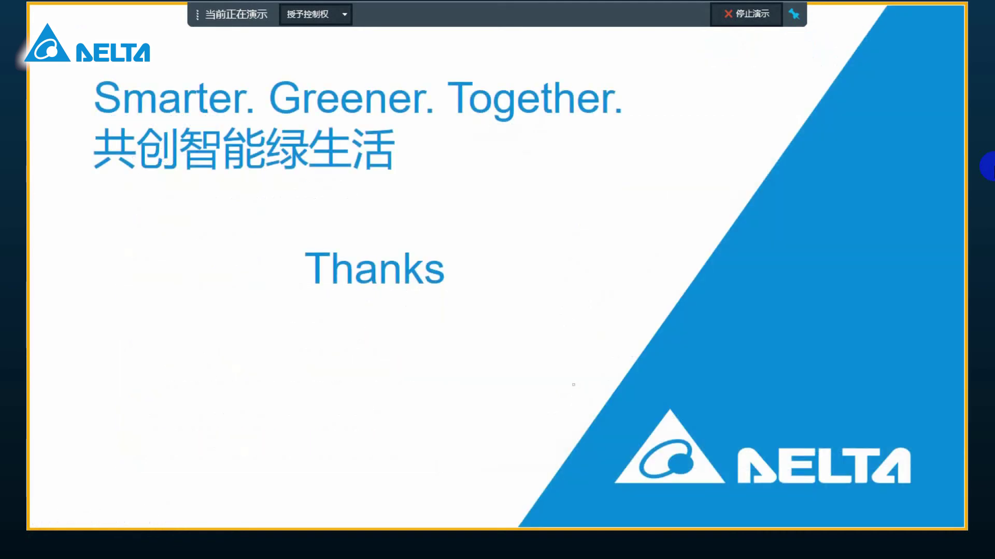
Go back through the slides from the closing Thanks slide to the 更新明细 overview slide.
key("Left")
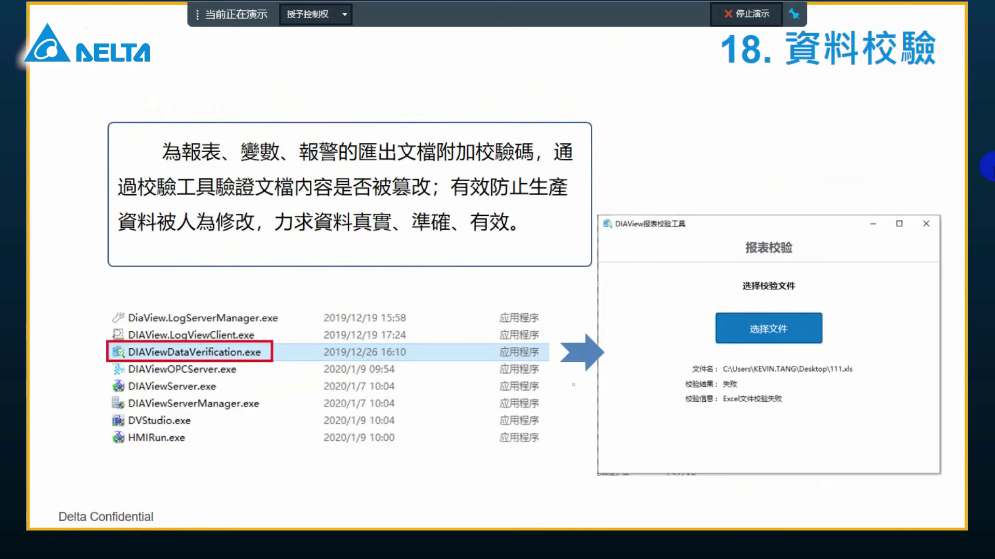
key("Left")
key("Left")
key("Left")
key("Left")
key("Left")
key("Left")
key("Left")
scroll(573, 385, "up", 9)
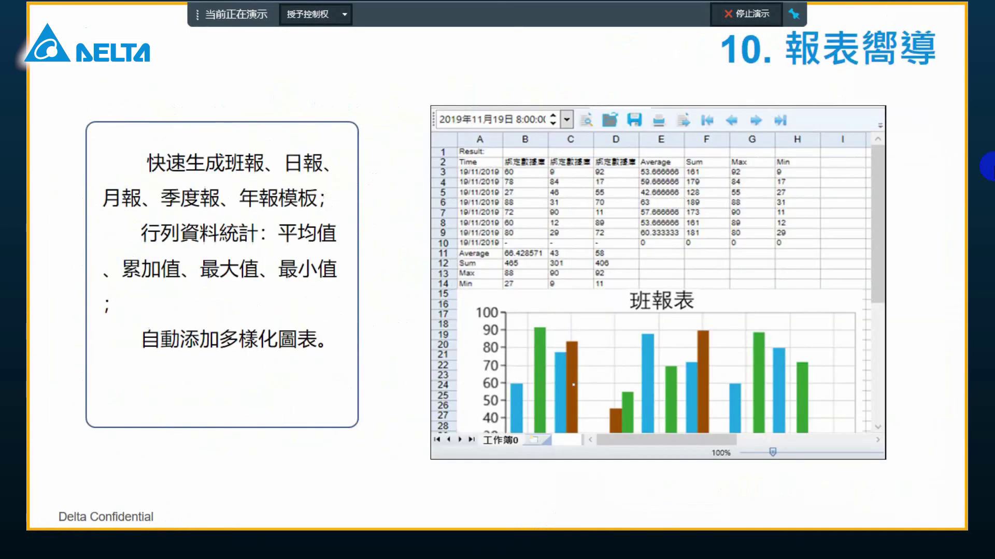
key("Left")
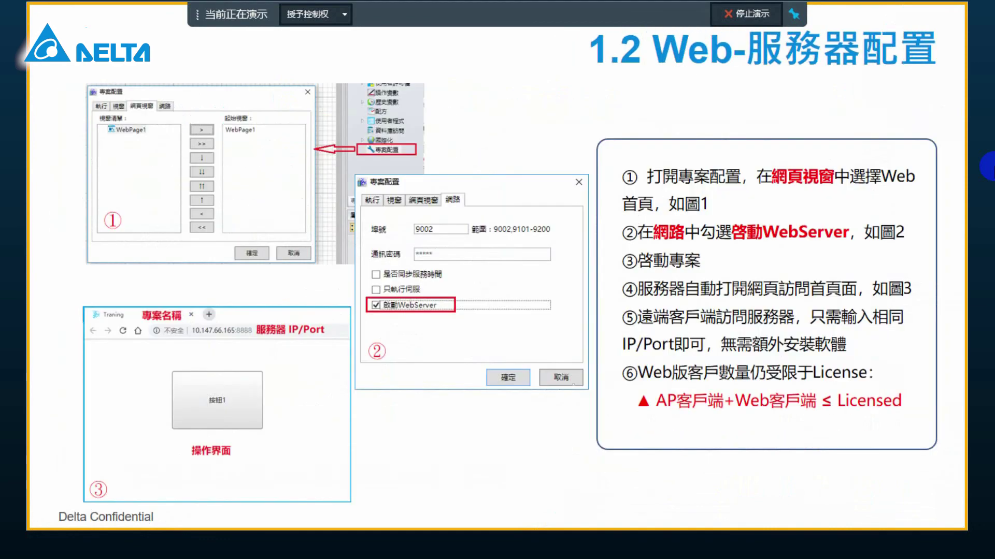
key("Left")
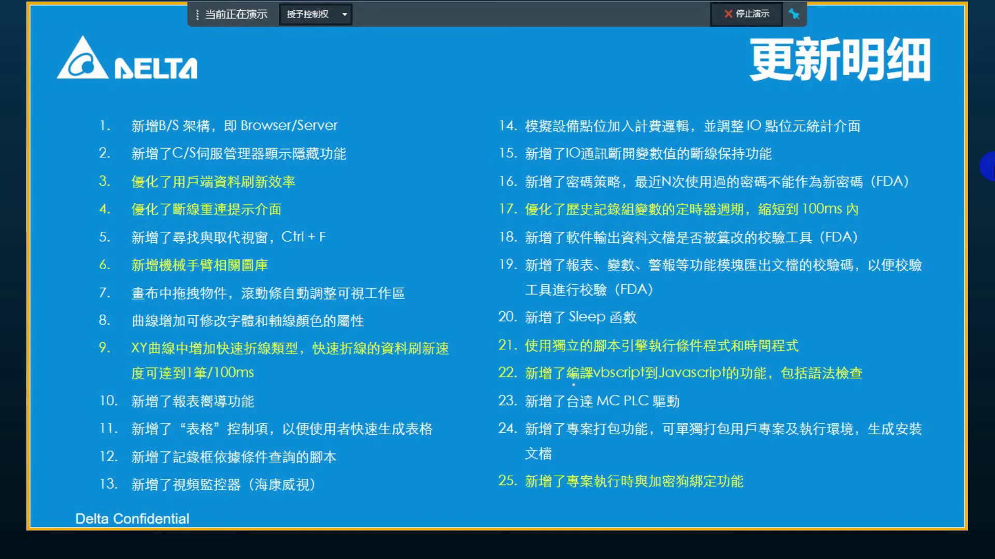
End the slide show, switch to the DIAView development environment and browse the 機械手 category of the graphics library.
key("Escape")
left_click(447, 521)
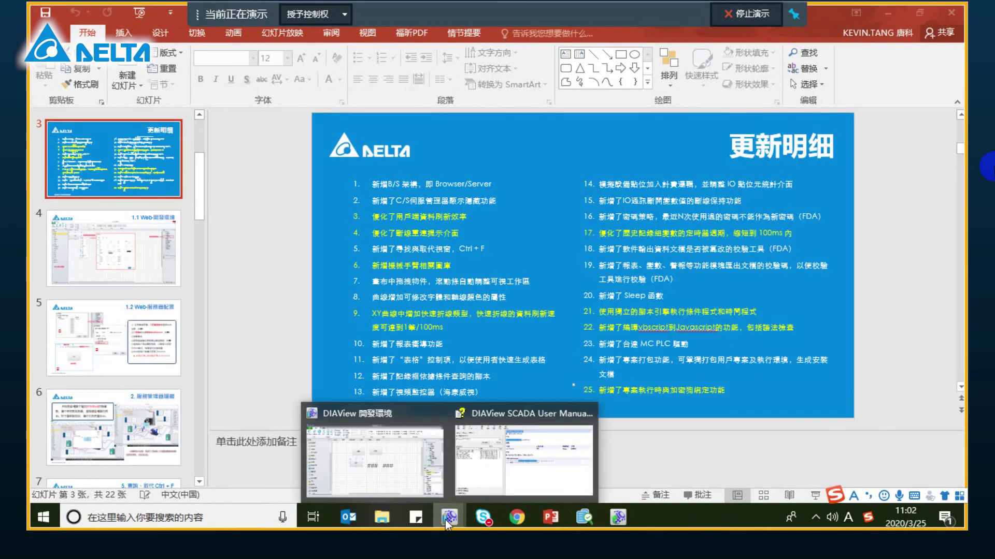
left_click(375, 458)
left_click(76, 476)
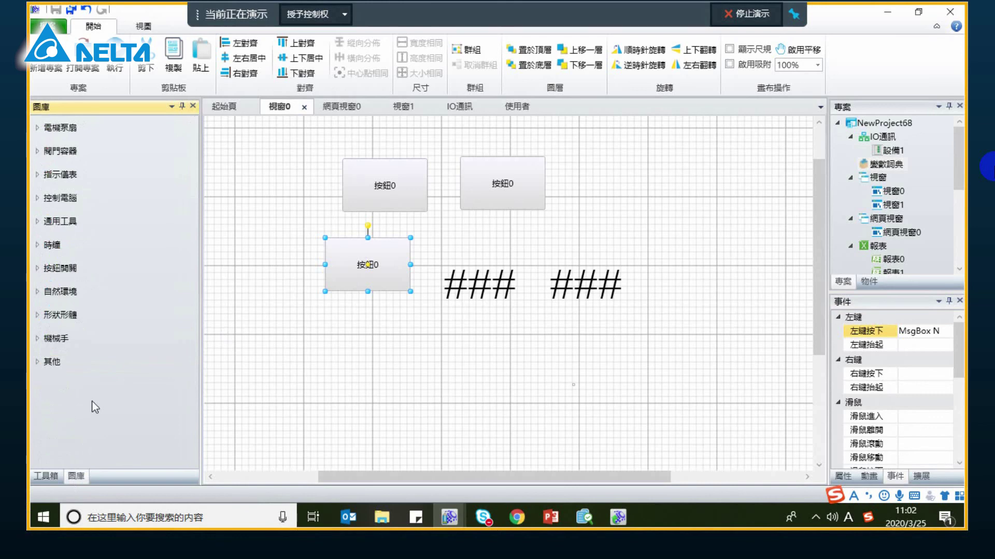
left_click(155, 338)
scroll(173, 320, "down", 3)
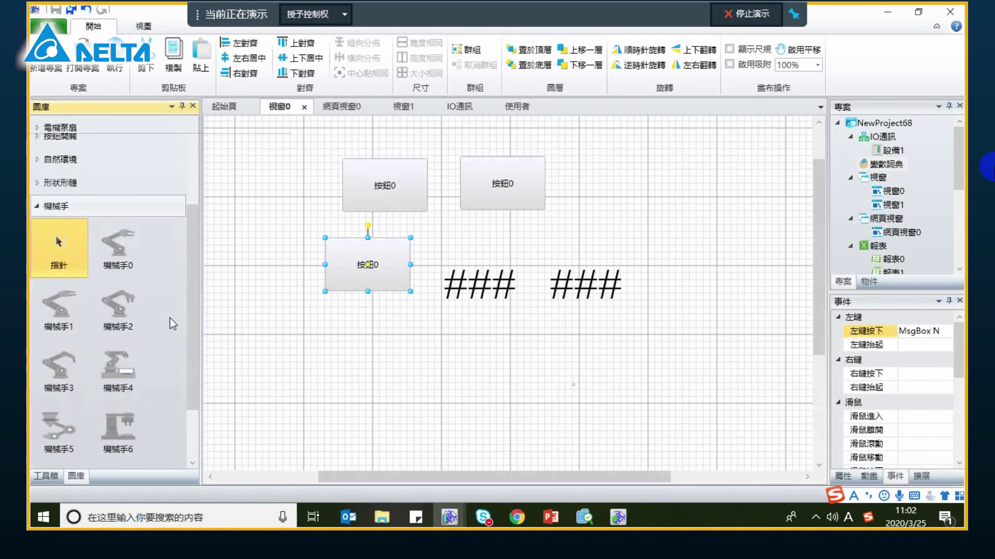
scroll(169, 318, "down", 1)
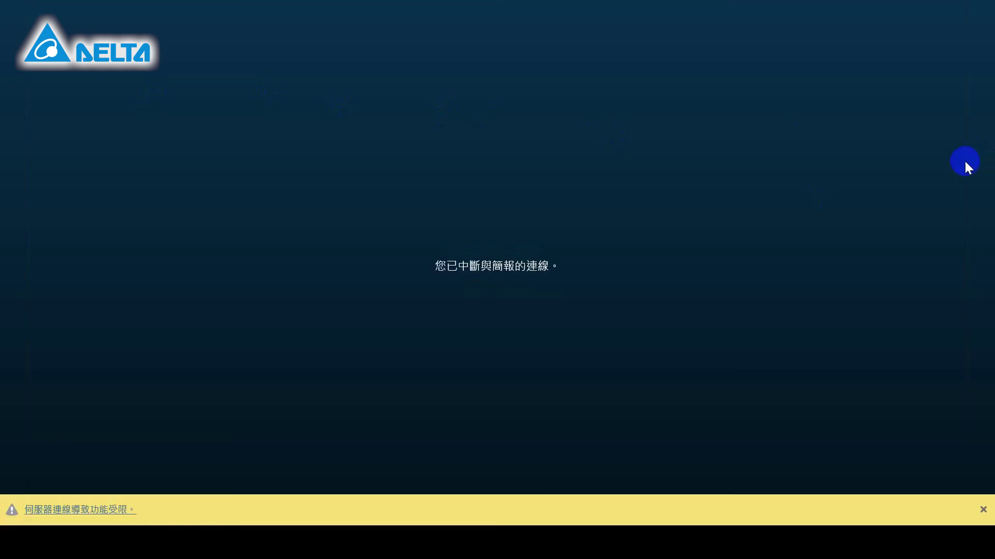
Reopen the Skype meeting window and change its layout to show only the shared presentation.
key("super")
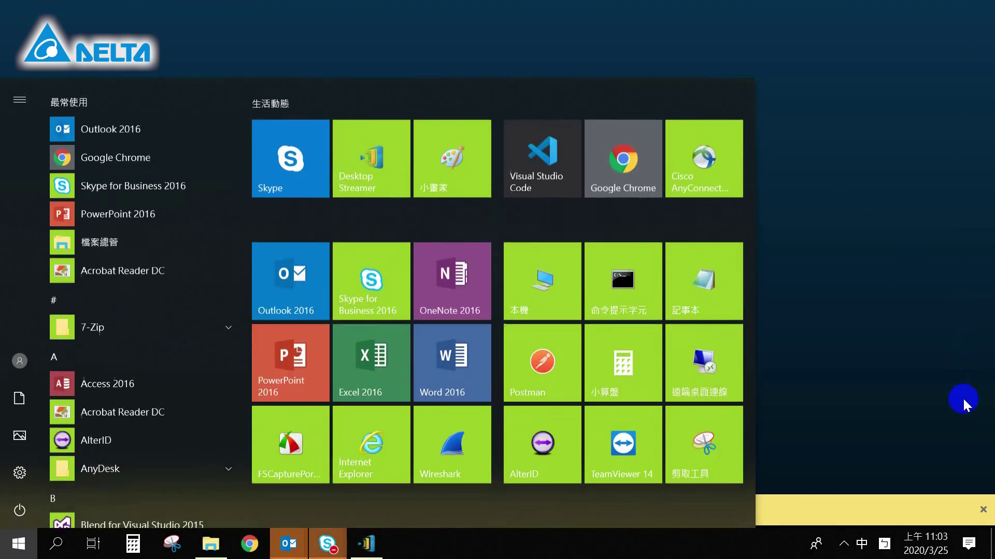
left_click(844, 542)
left_click(854, 491)
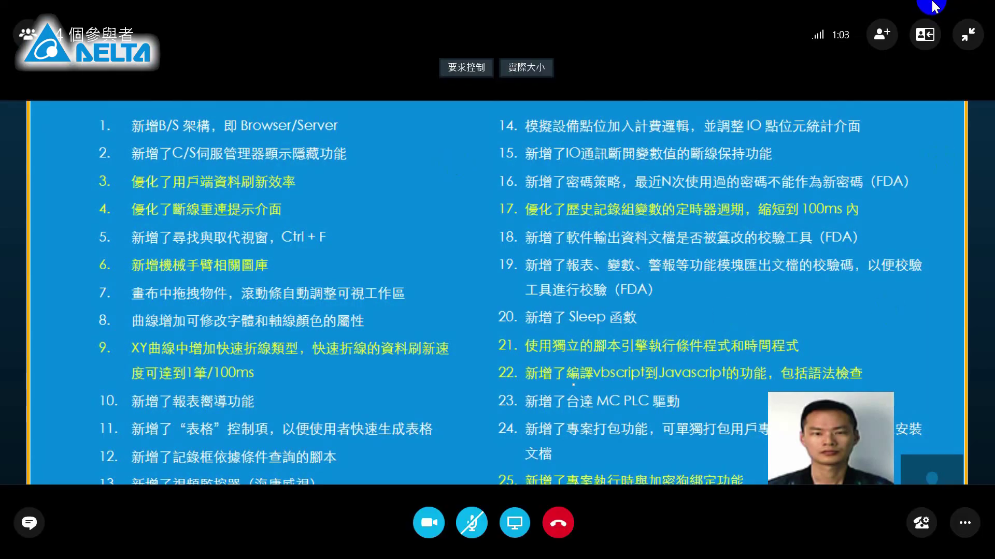
left_click(934, 27)
left_click(919, 110)
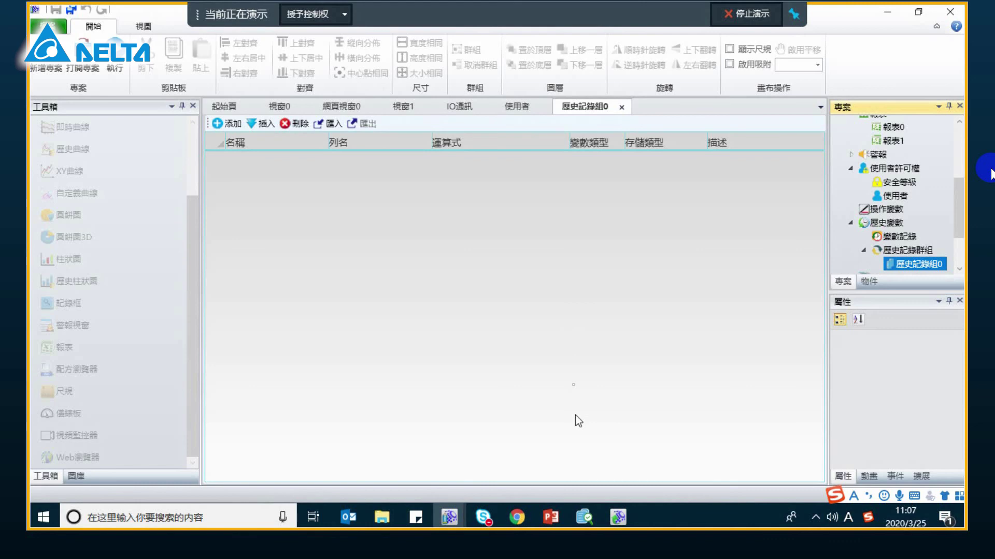
Review the 更新明细 slide in the slide show and return to the DIAView development environment.
mouse_move(550, 517)
left_click(608, 474)
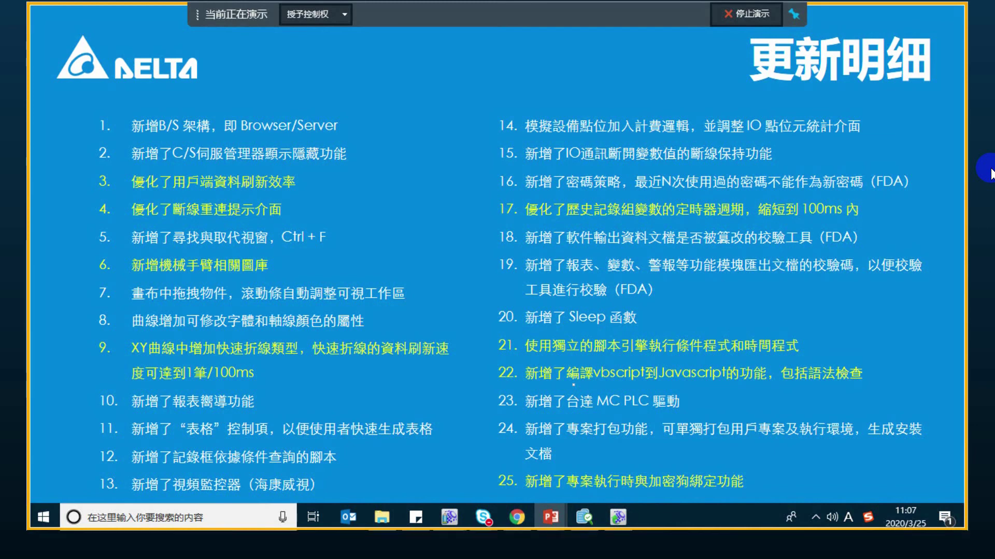
key("alt+Tab")
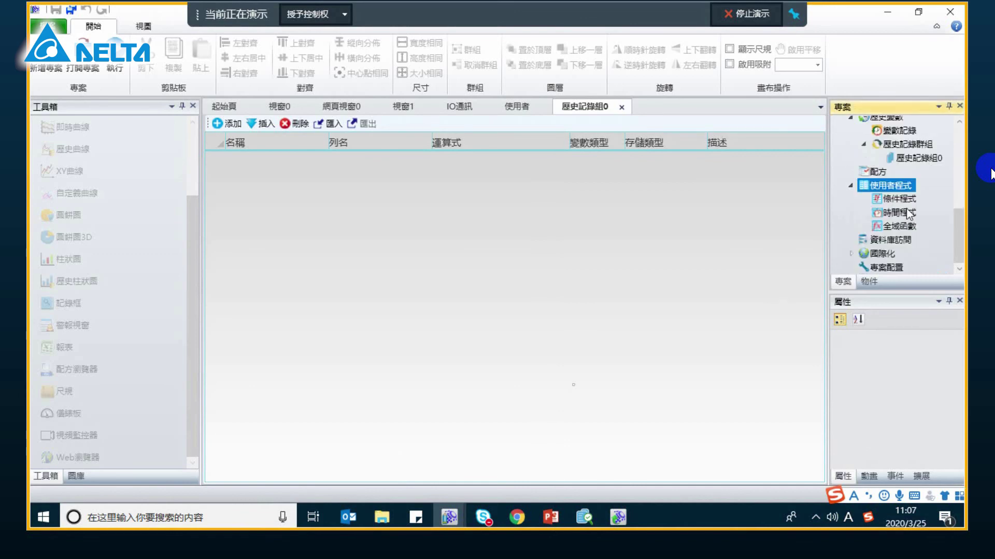
Open the 時間程式 and 條件程式 lists under 使用者程式 and compare them.
double_click(901, 212)
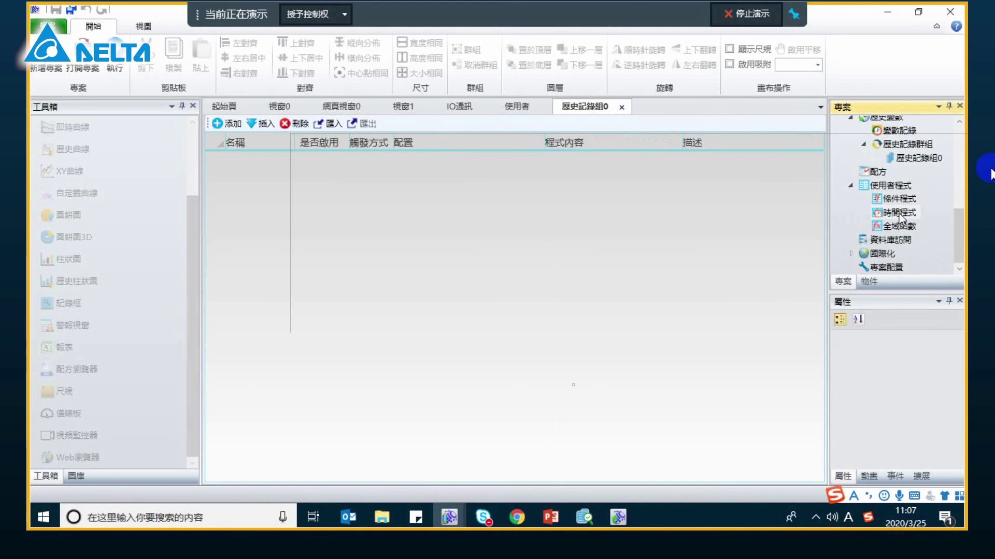
double_click(901, 202)
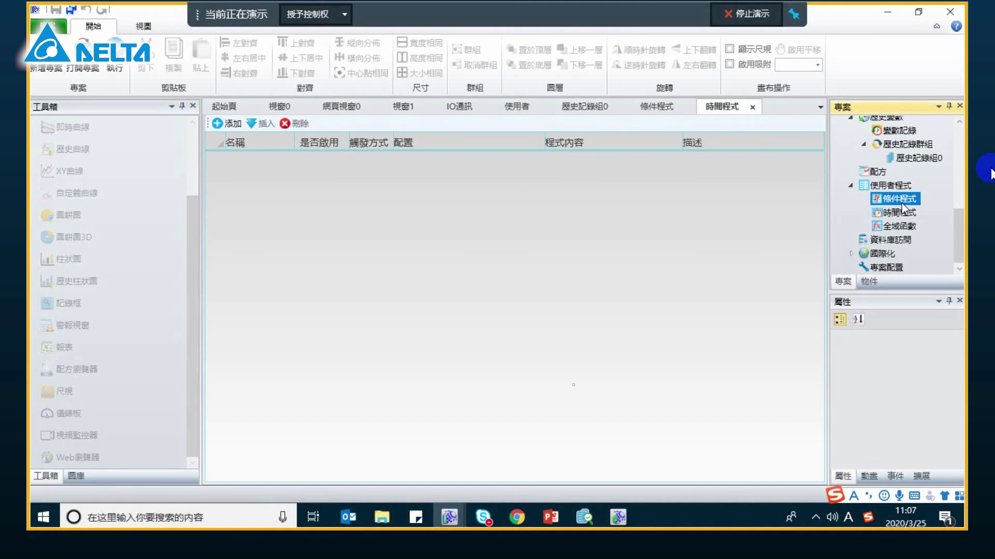
left_click(898, 212)
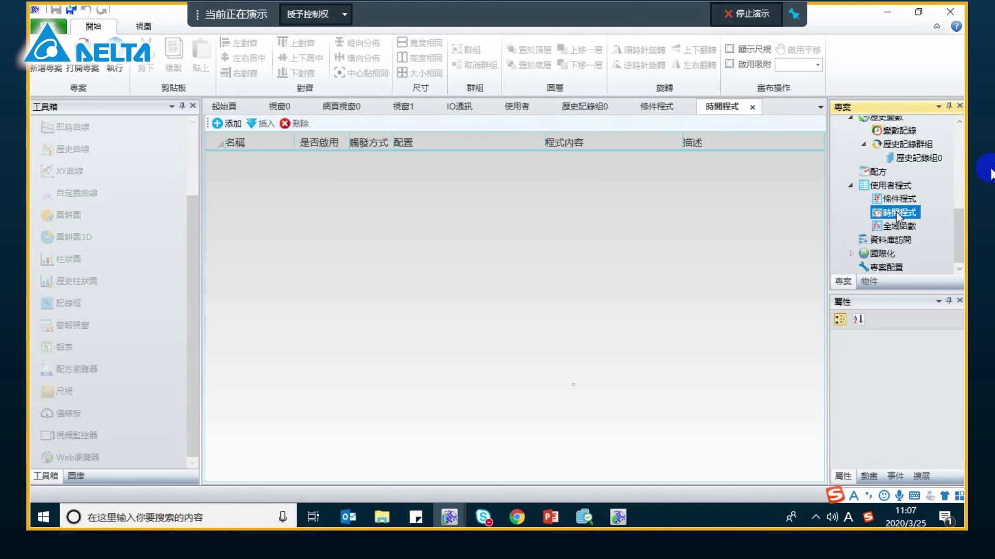
left_click(893, 202)
left_click(895, 212)
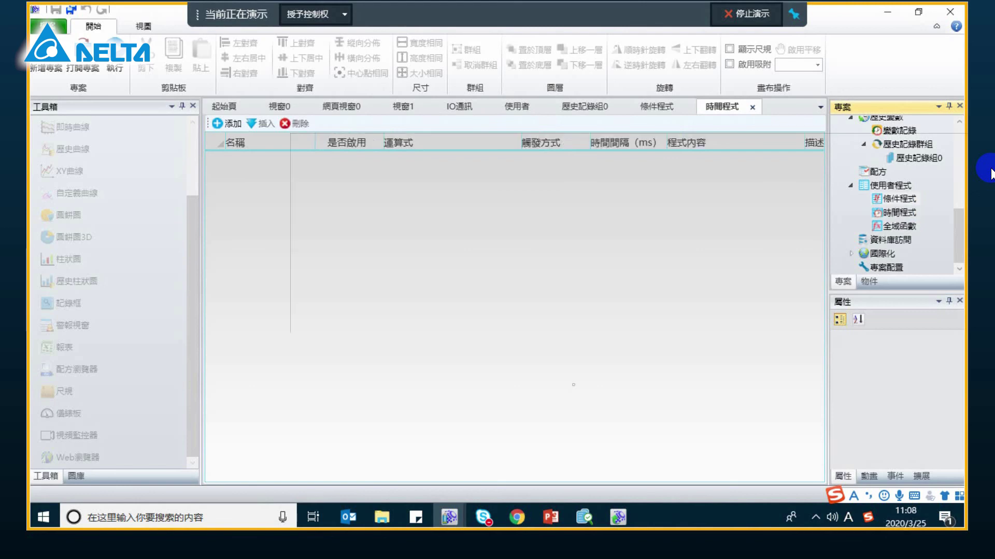
Add four condition scripts to the 條件程式 list.
left_click(238, 129)
left_click(238, 129)
left_click(237, 129)
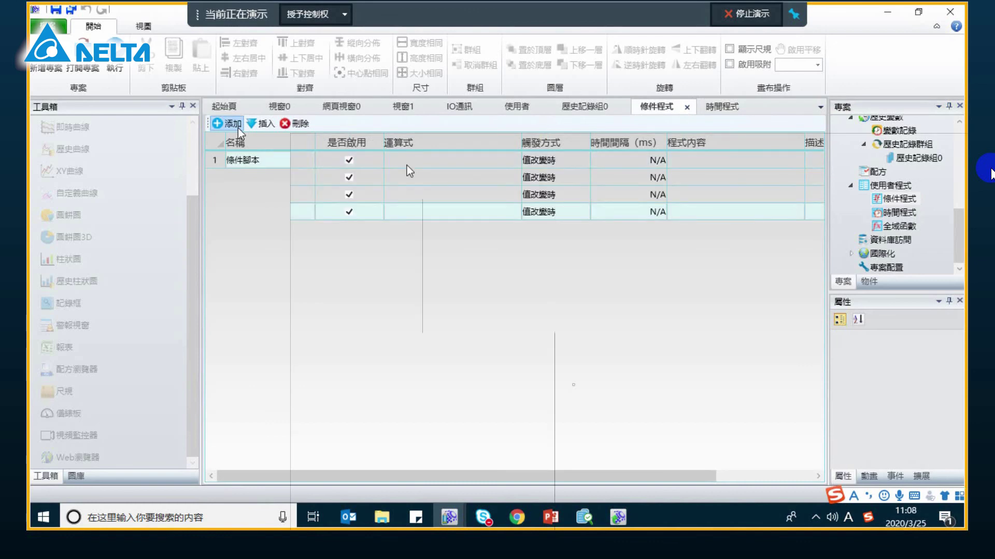
left_click(406, 165)
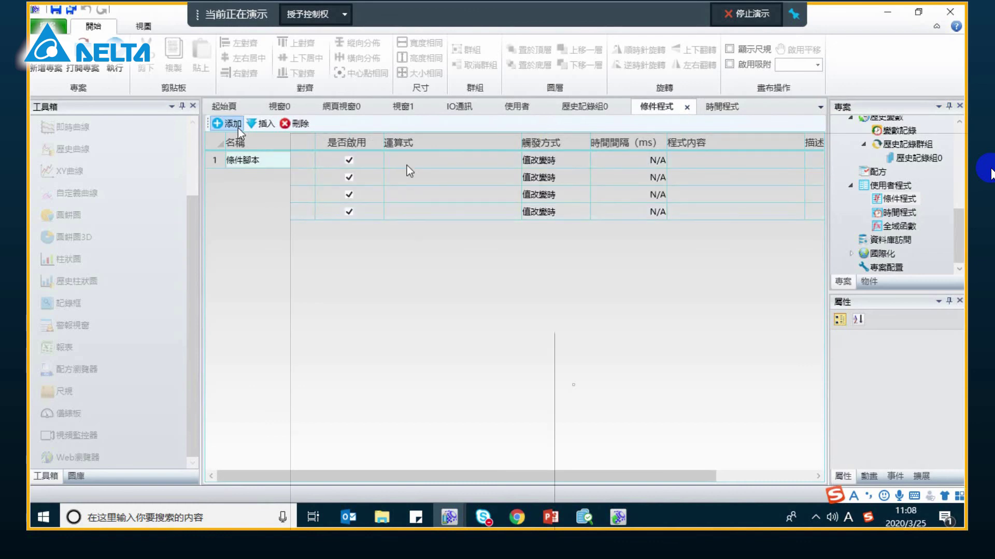
left_click(278, 160)
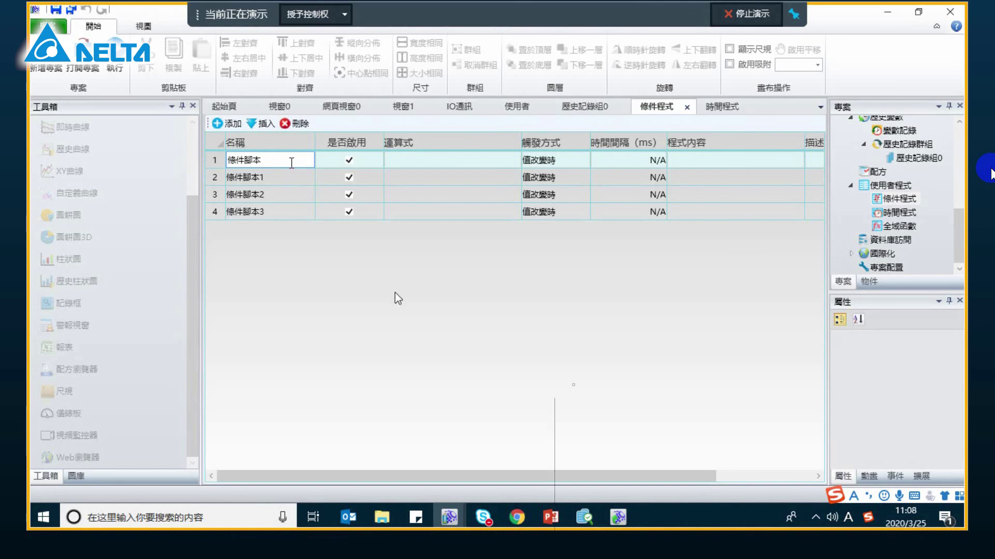
Check the 更新明细 slide, return to DIAView, and close the 條件程式 list with its changes saved.
key("alt+Tab")
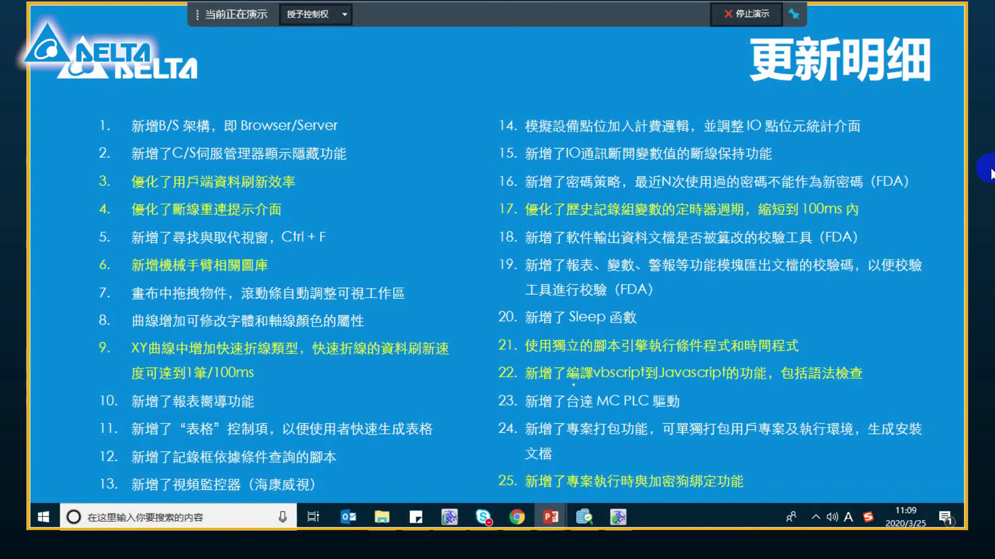
key("alt+Tab")
left_click(686, 108)
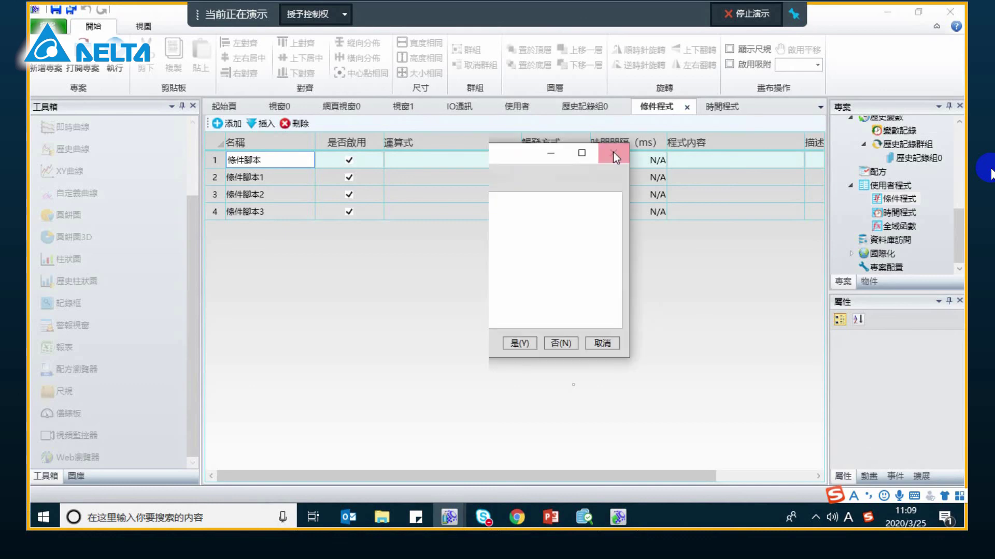
left_click(520, 344)
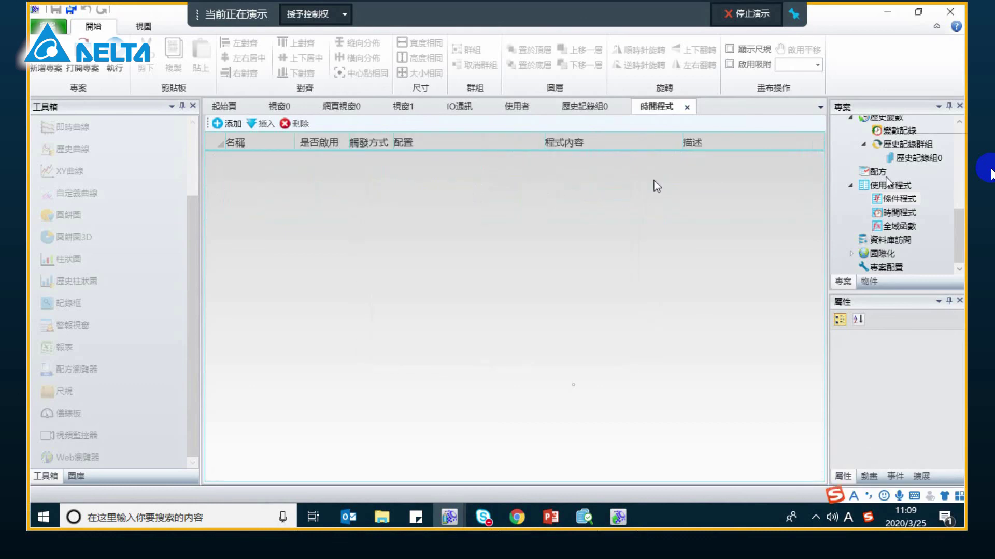
left_click(687, 107)
Open the script editor from the settings of the button in 網頁視窗0 and enter the line MsgBox ...
left_click(437, 196)
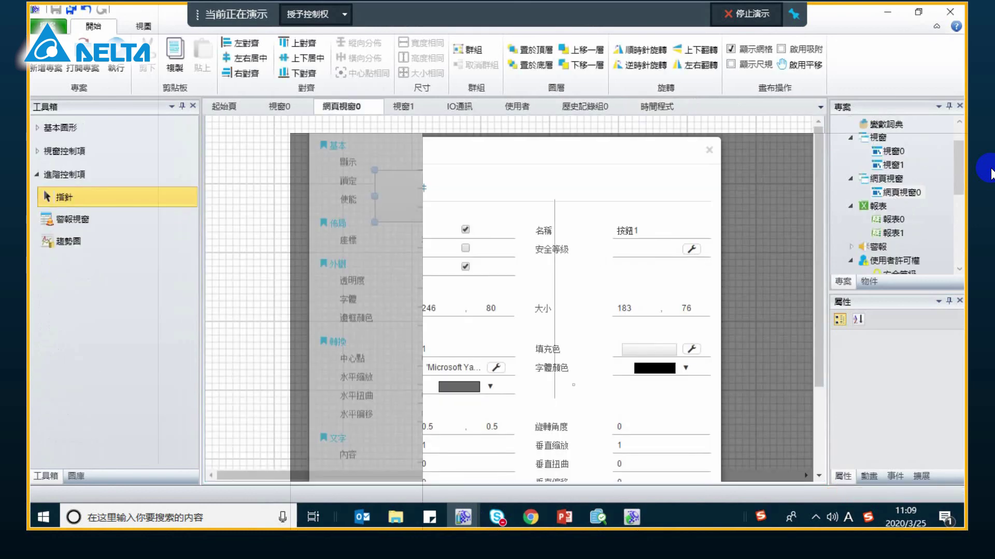
left_click(423, 192)
left_click(499, 231)
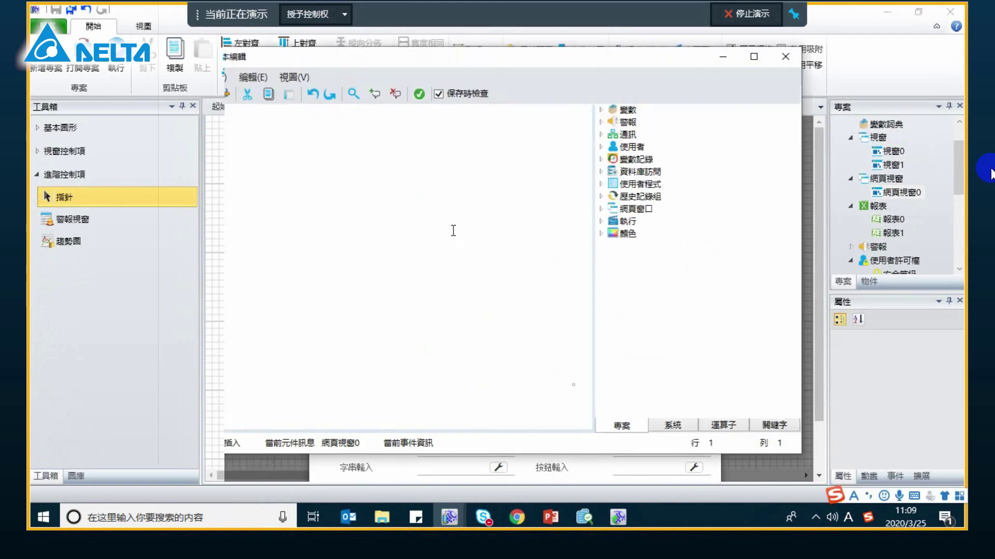
type("msgbox \"\"")
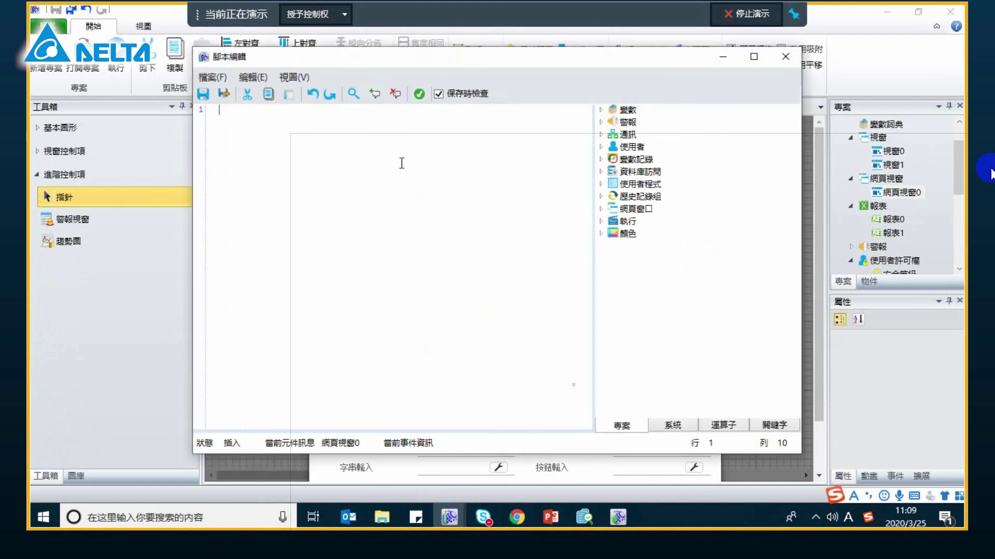
left_click_drag(655, 64, 692, 151)
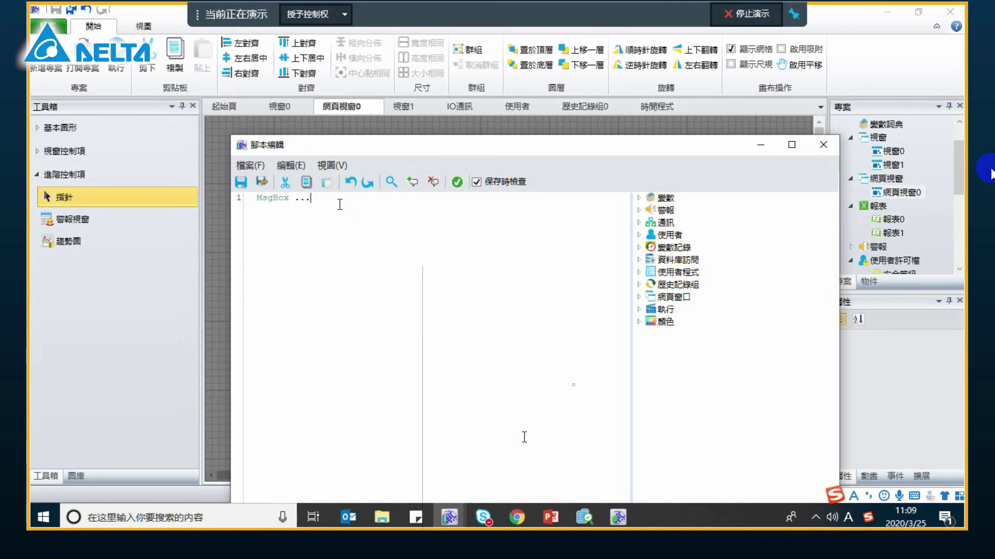
Switch back to the PowerPoint slide show on the 更新明细 slide.
left_click(674, 519)
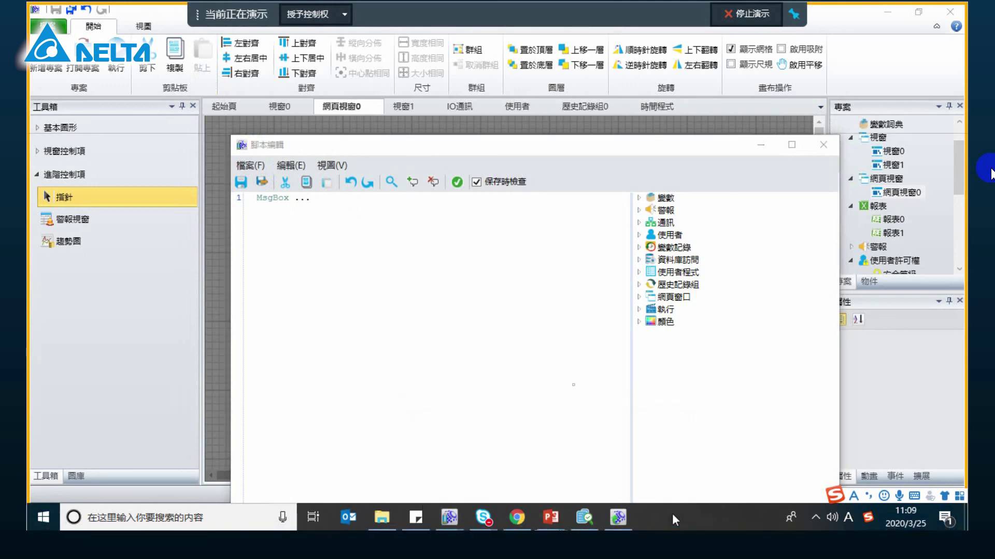
mouse_move(551, 518)
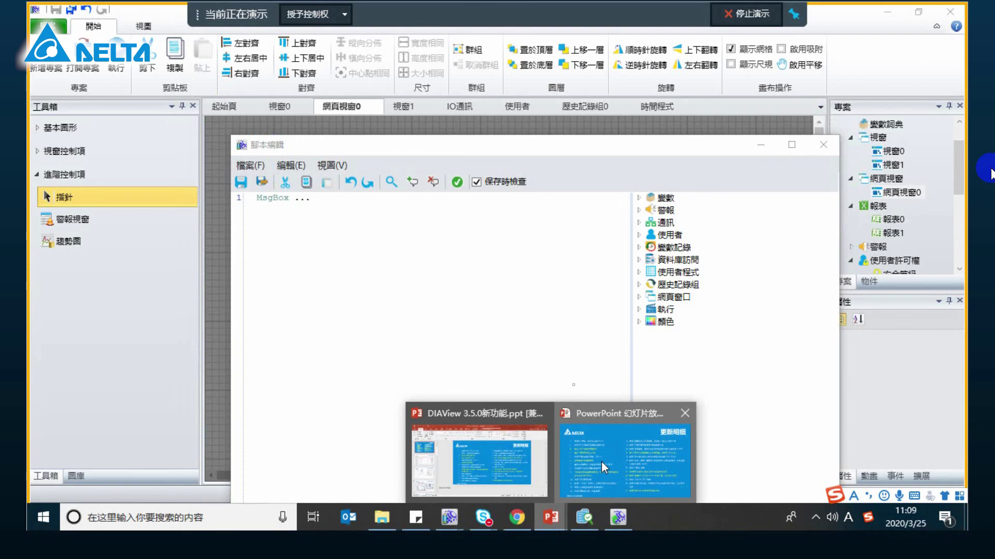
left_click(601, 461)
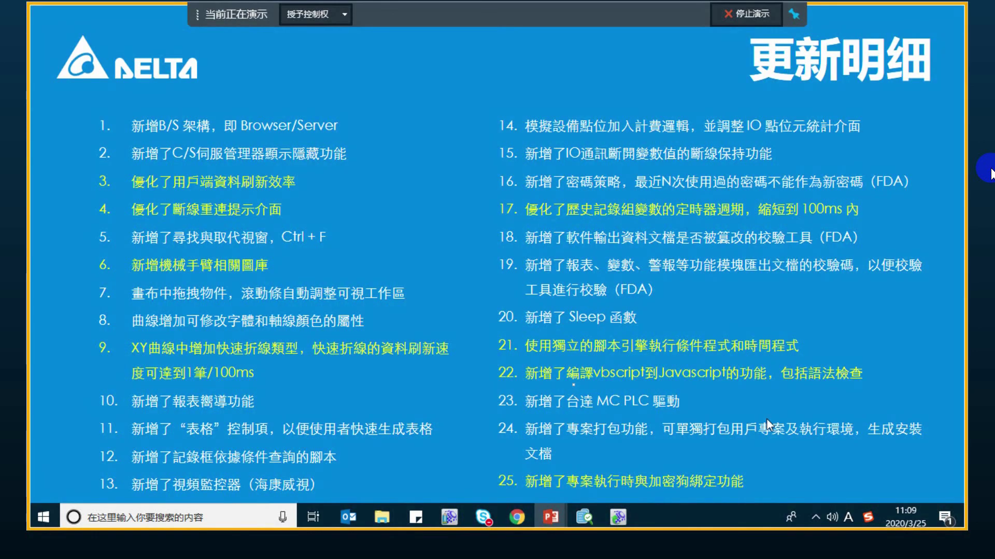